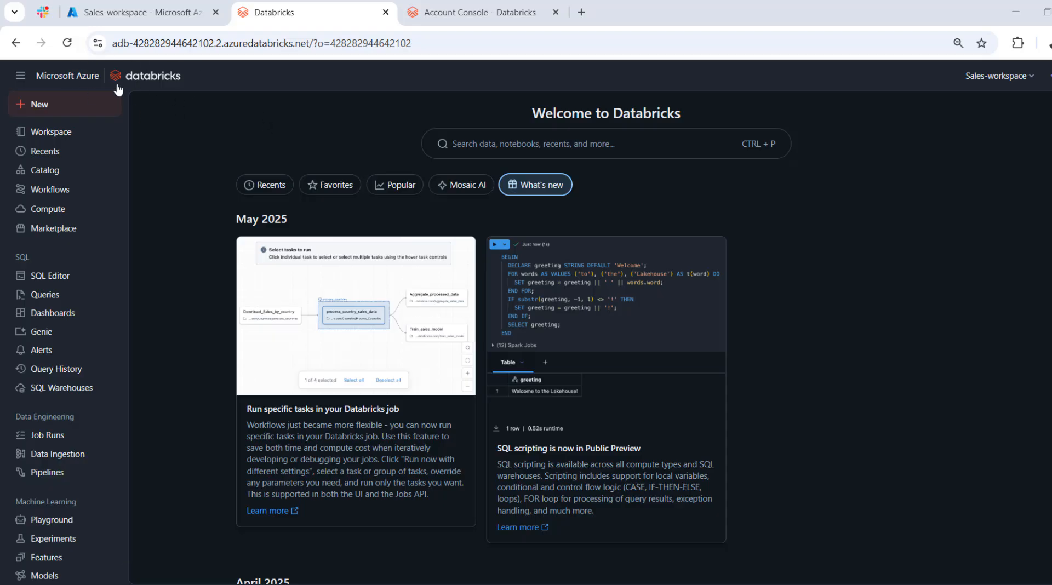
Open the Azure account console from the workspace and go to the configuration of prod_databricks_metastore.
{"action": "left_click", "coordinate": [994, 89]}
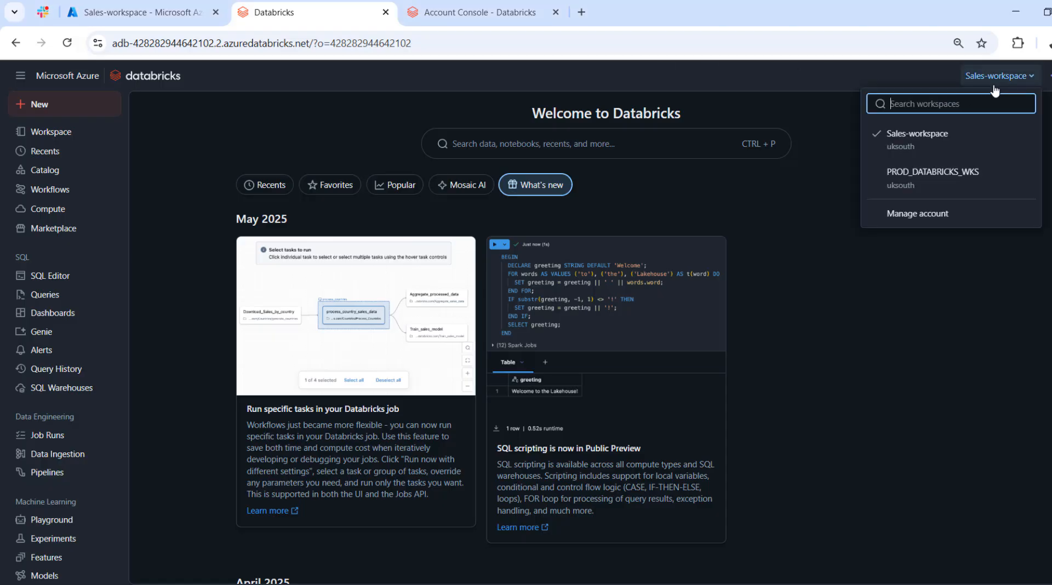
{"action": "left_click", "coordinate": [918, 213]}
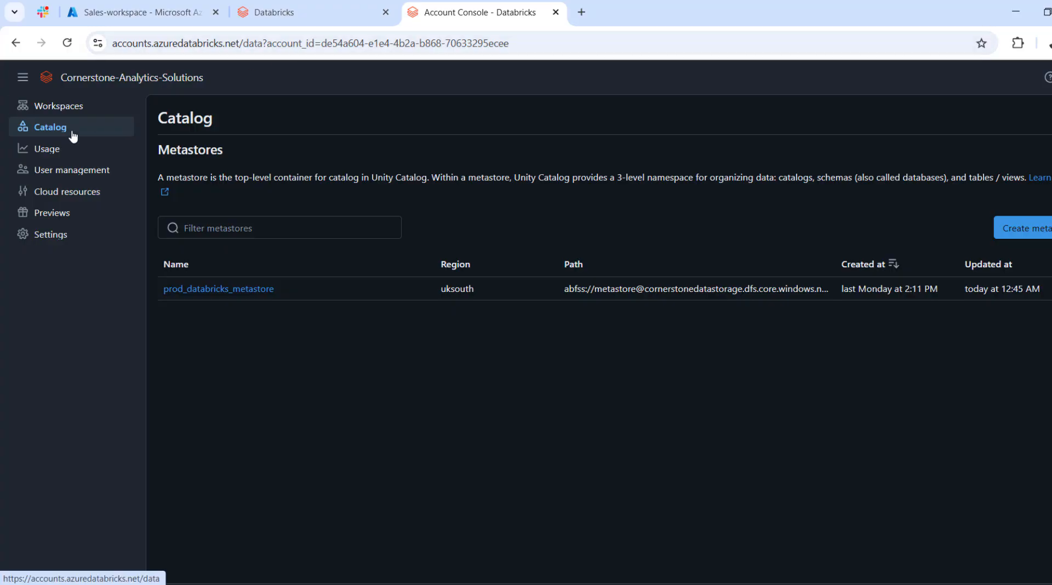
{"action": "left_click", "coordinate": [61, 107]}
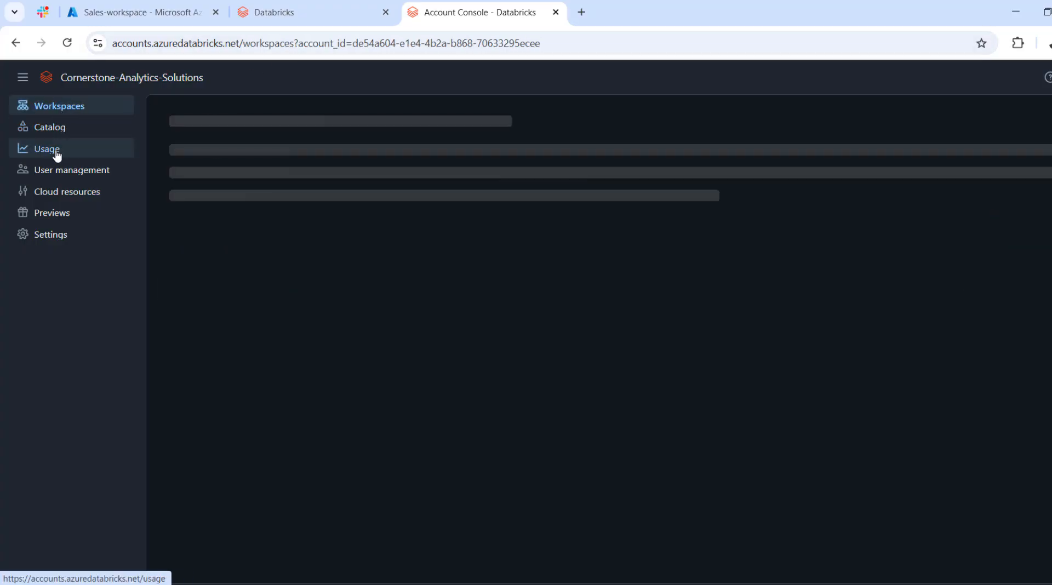
{"action": "left_click", "coordinate": [56, 155]}
{"action": "left_click", "coordinate": [55, 132]}
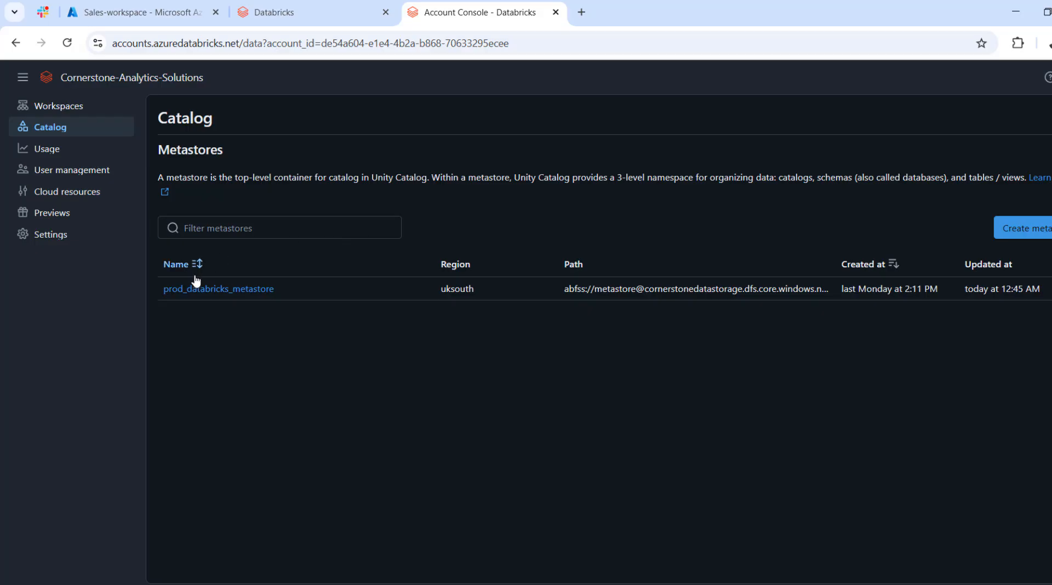
{"action": "left_click", "coordinate": [225, 295]}
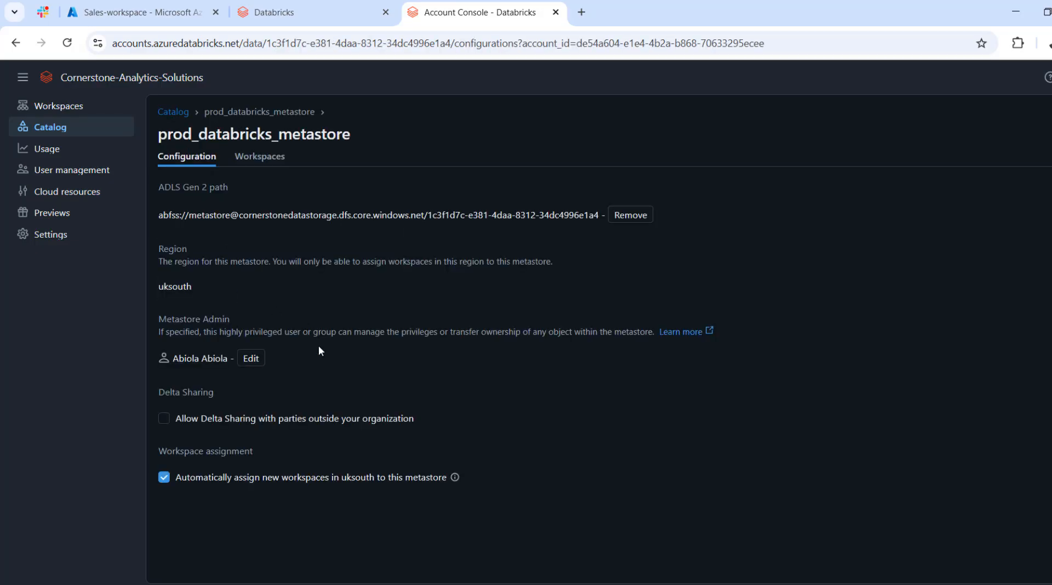
Enable external Delta Sharing on prod_databricks_metastore with a 90-day recipient token lifetime and the organization name provider_org.
{"action": "left_click", "coordinate": [165, 419]}
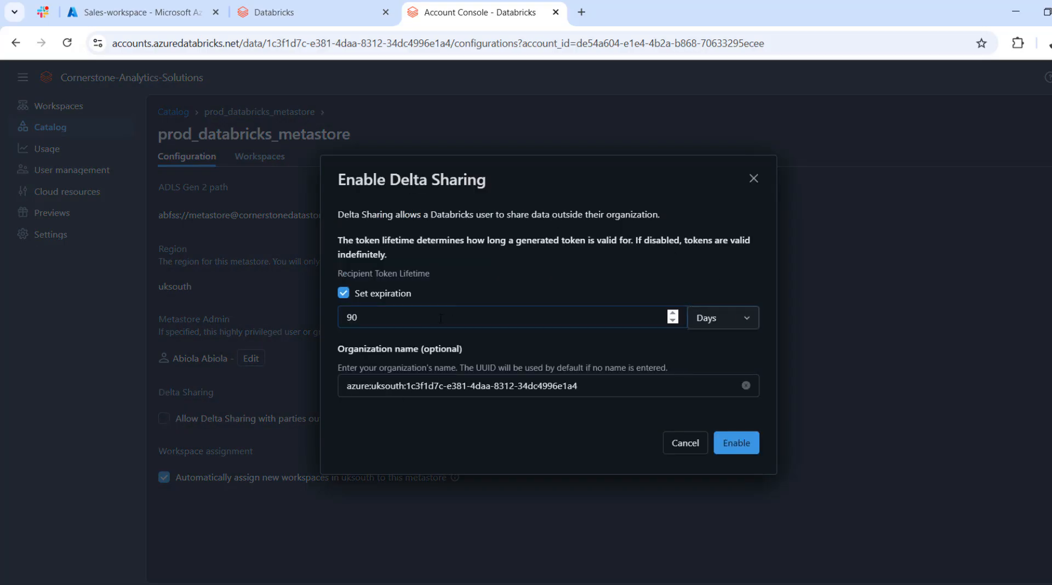
{"action": "left_click", "coordinate": [562, 384]}
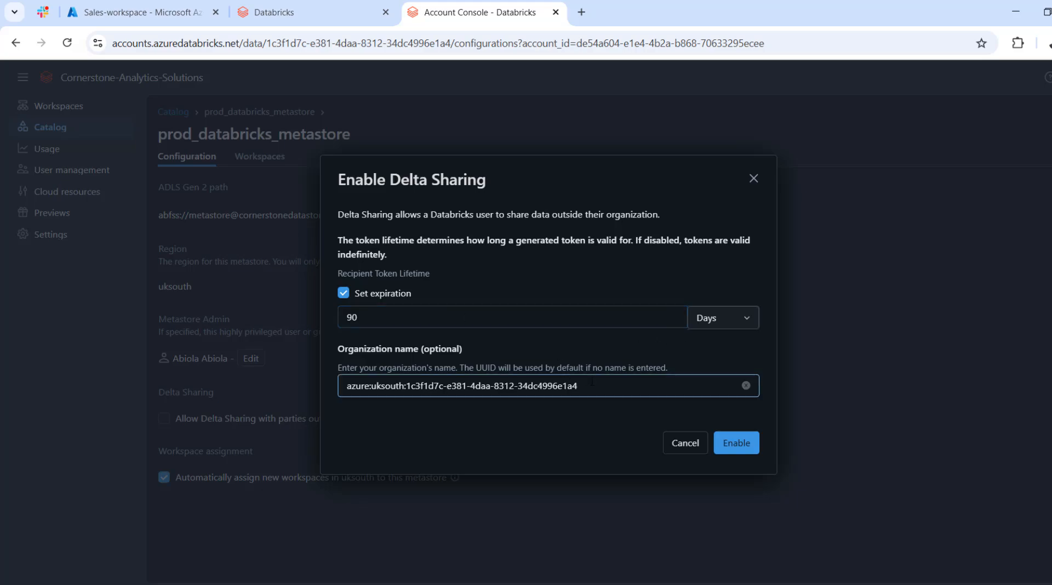
{"action": "left_click_drag", "start_coordinate": [599, 382], "coordinate": [258, 394]}
{"action": "type", "text": "provider_"}
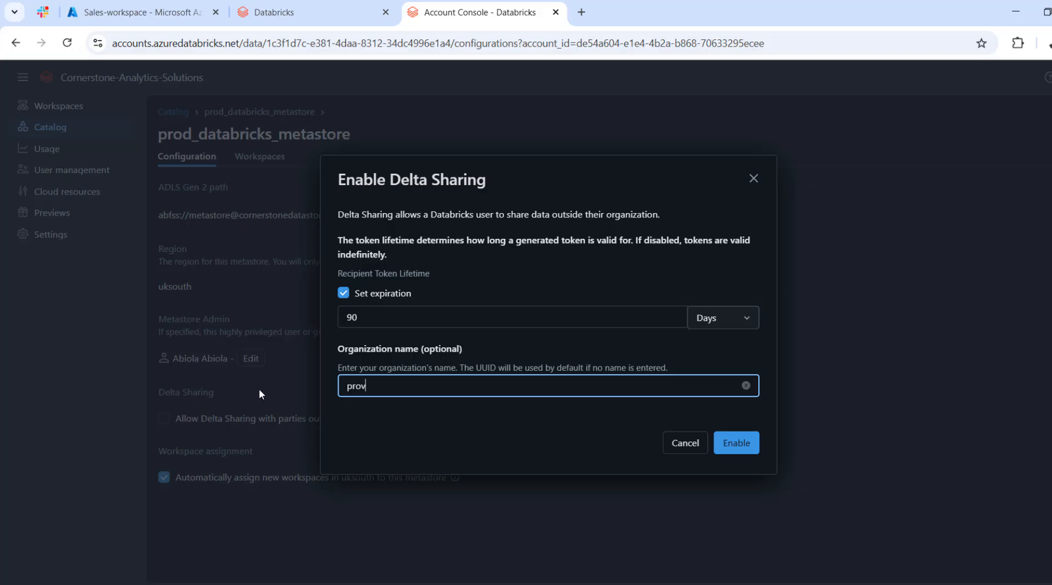
{"action": "type", "text": "org"}
{"action": "left_click", "coordinate": [737, 447]}
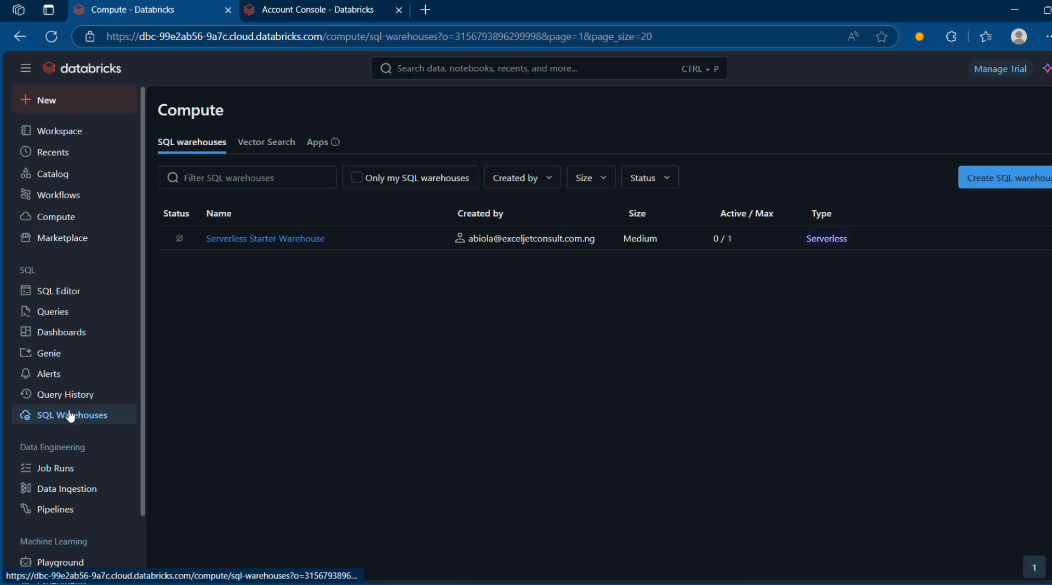
{"action": "left_click", "coordinate": [993, 181]}
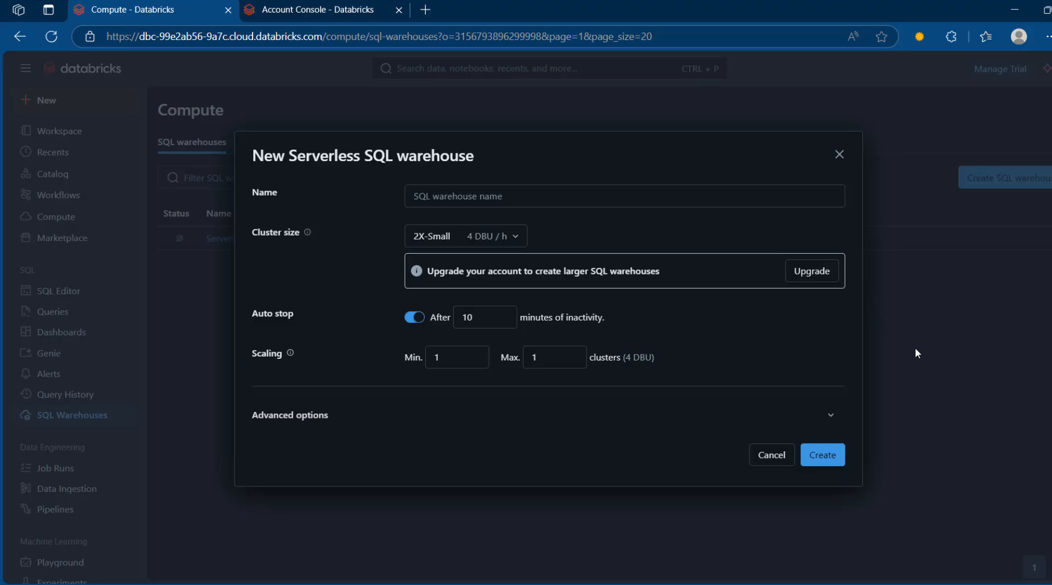
{"action": "left_click", "coordinate": [798, 272]}
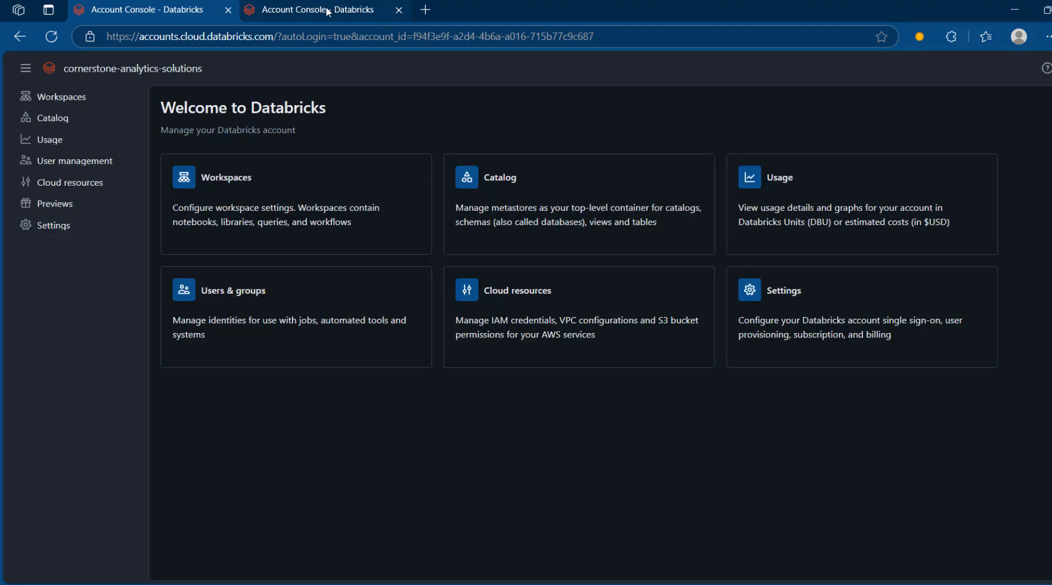
{"action": "left_click", "coordinate": [327, 11]}
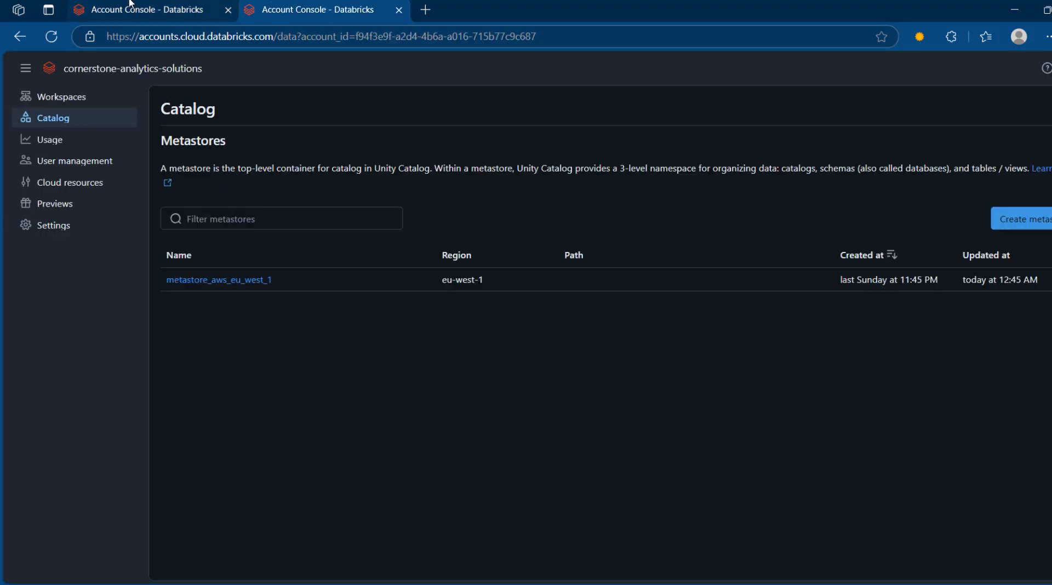
{"action": "left_click", "coordinate": [195, 8]}
{"action": "left_click", "coordinate": [18, 36]}
In the AWS account console, enable external Delta Sharing on metastore_aws_eu_west_1 with 90-day tokens and the organization name receiver_org.
{"action": "left_click", "coordinate": [284, 7]}
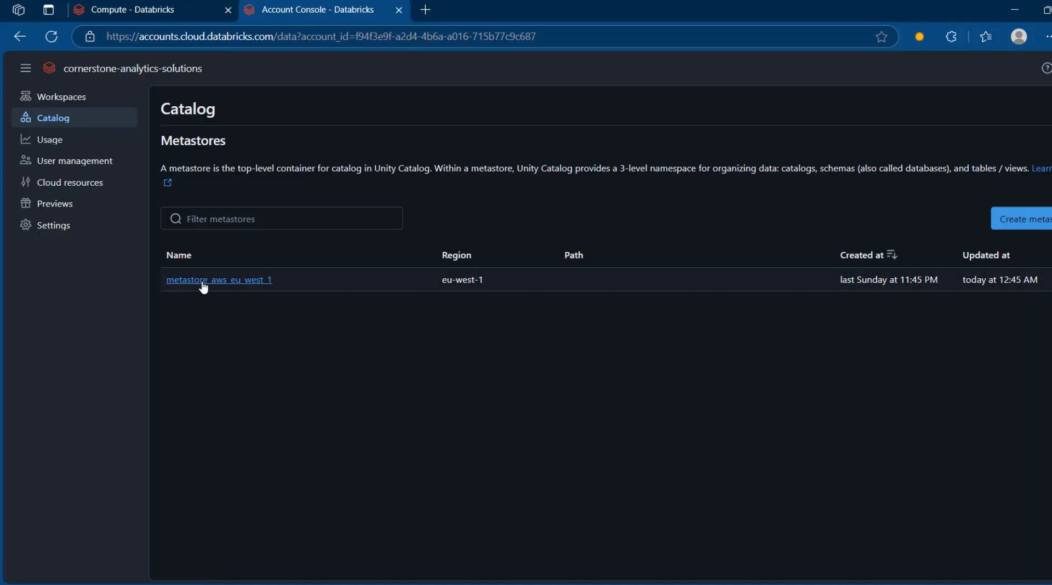
{"action": "left_click", "coordinate": [247, 282]}
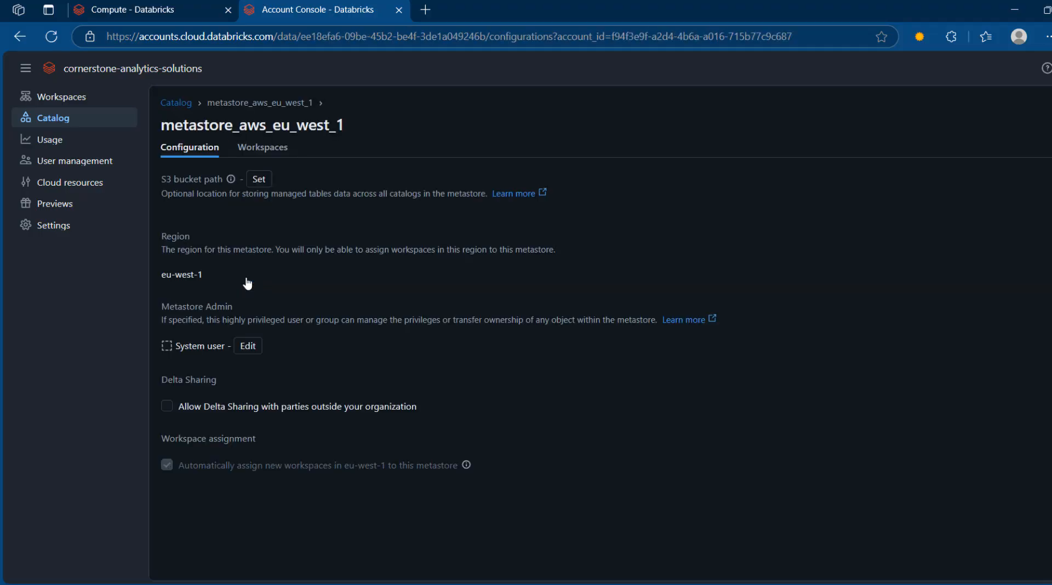
{"action": "left_click", "coordinate": [169, 407]}
{"action": "left_click", "coordinate": [571, 379]}
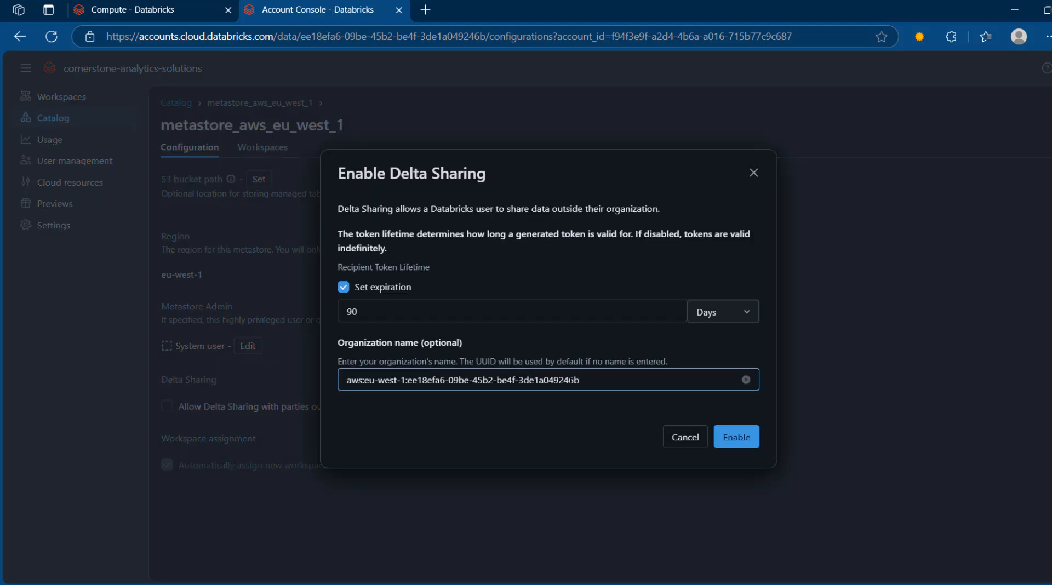
{"action": "left_click_drag", "start_coordinate": [606, 379], "coordinate": [160, 374]}
{"action": "type", "text": "rec"}
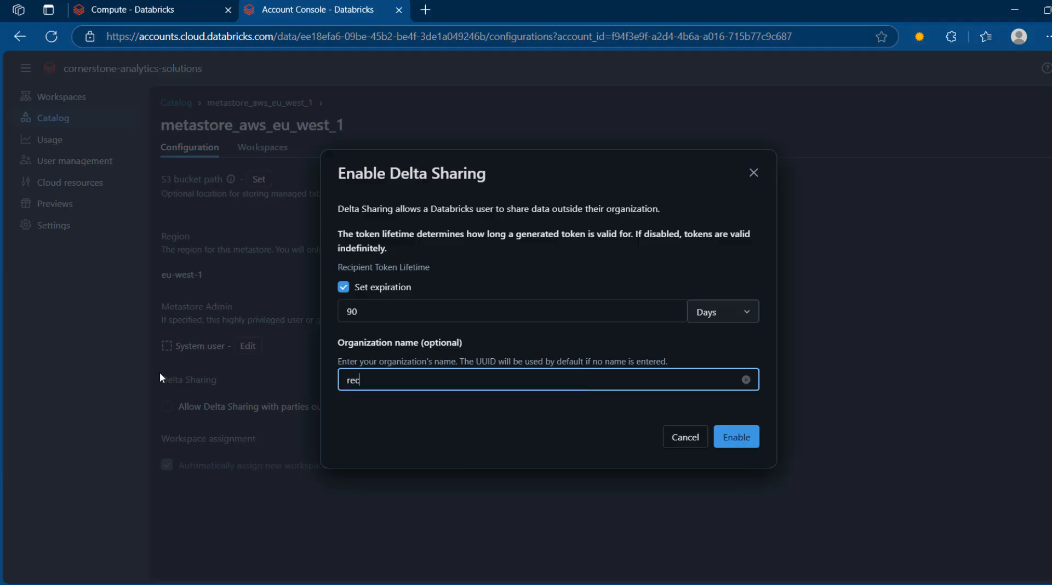
{"action": "type", "text": "iver_org"}
{"action": "left_click", "coordinate": [363, 379]}
{"action": "type", "text": "e"}
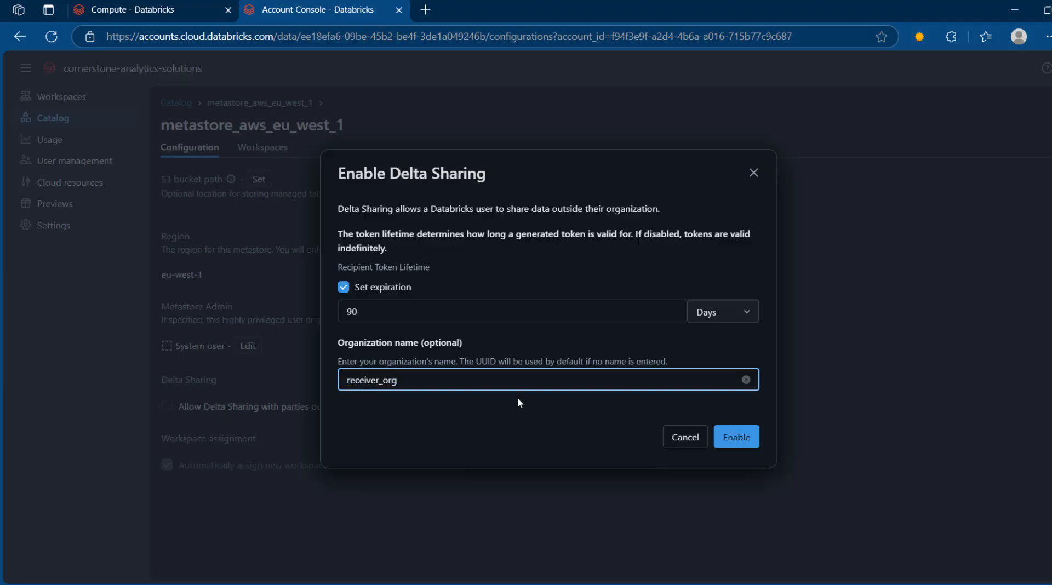
{"action": "left_click", "coordinate": [729, 438]}
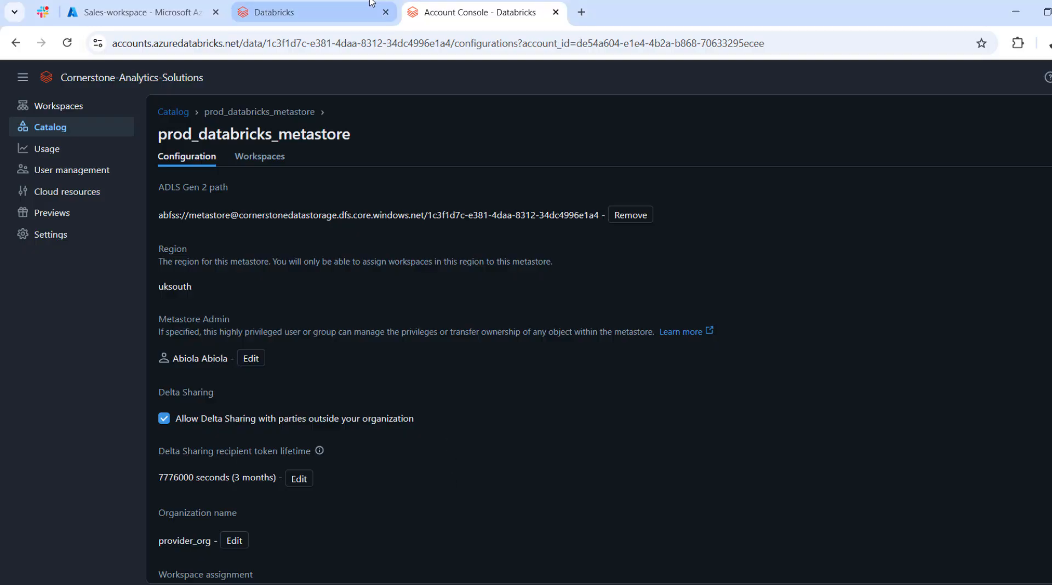
In the Azure workspace's Catalog Explorer, start a new Standard catalog and name it sales_external_catalog.
{"action": "left_click", "coordinate": [330, 11]}
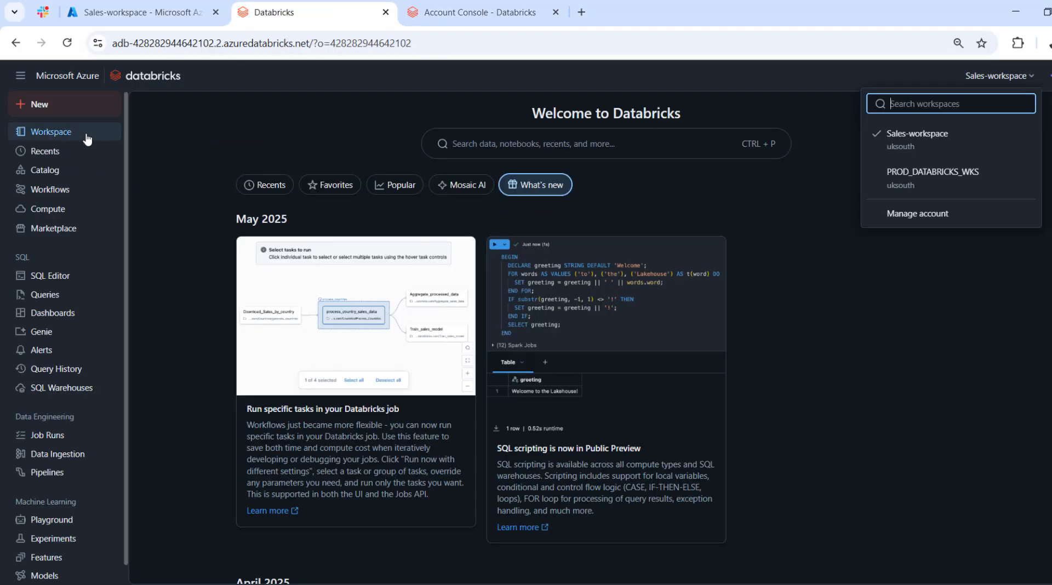
{"action": "left_click", "coordinate": [51, 172]}
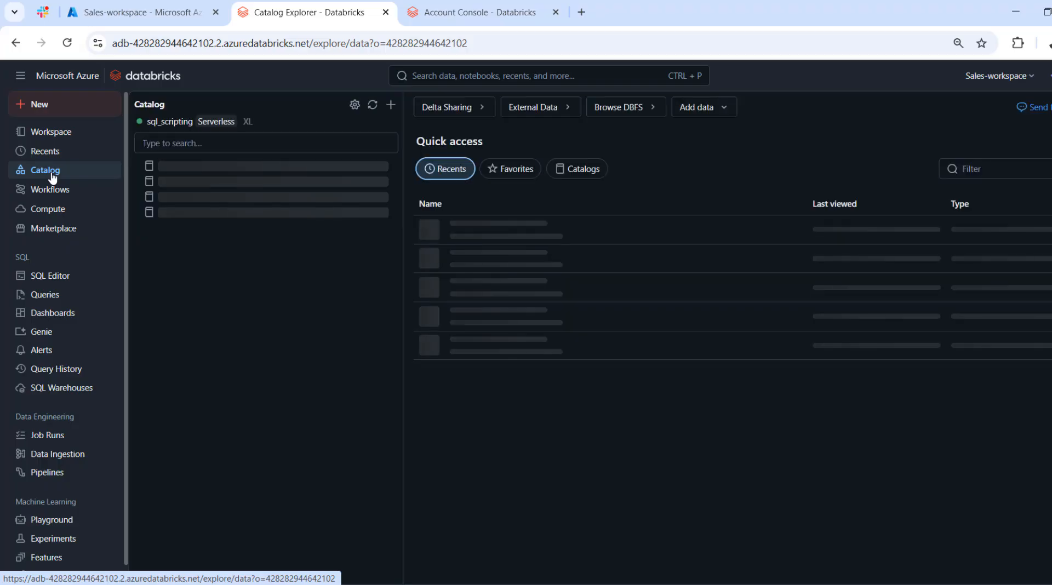
{"action": "left_click", "coordinate": [389, 108]}
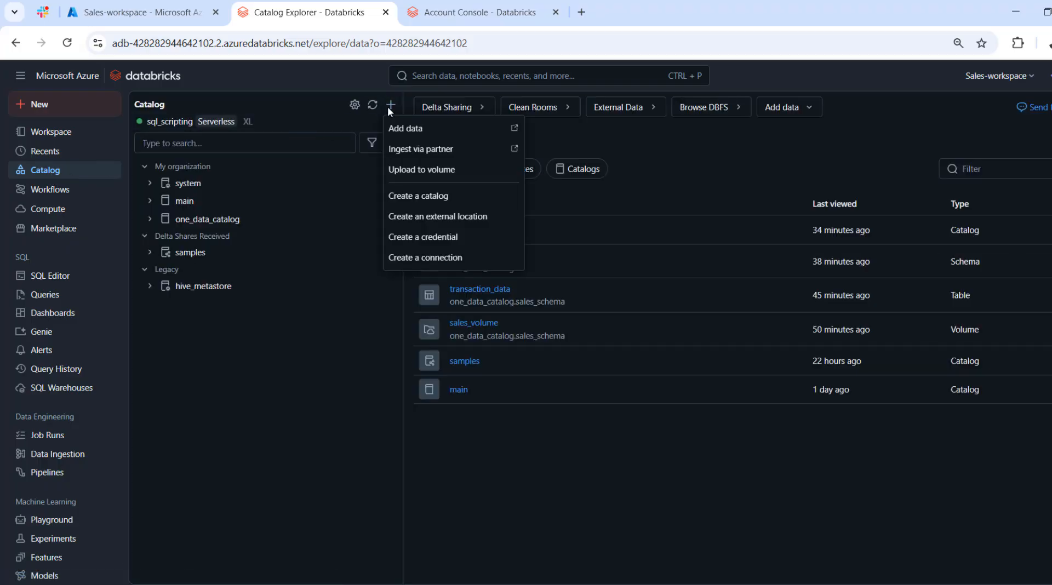
{"action": "left_click", "coordinate": [420, 197]}
{"action": "left_click", "coordinate": [448, 264]}
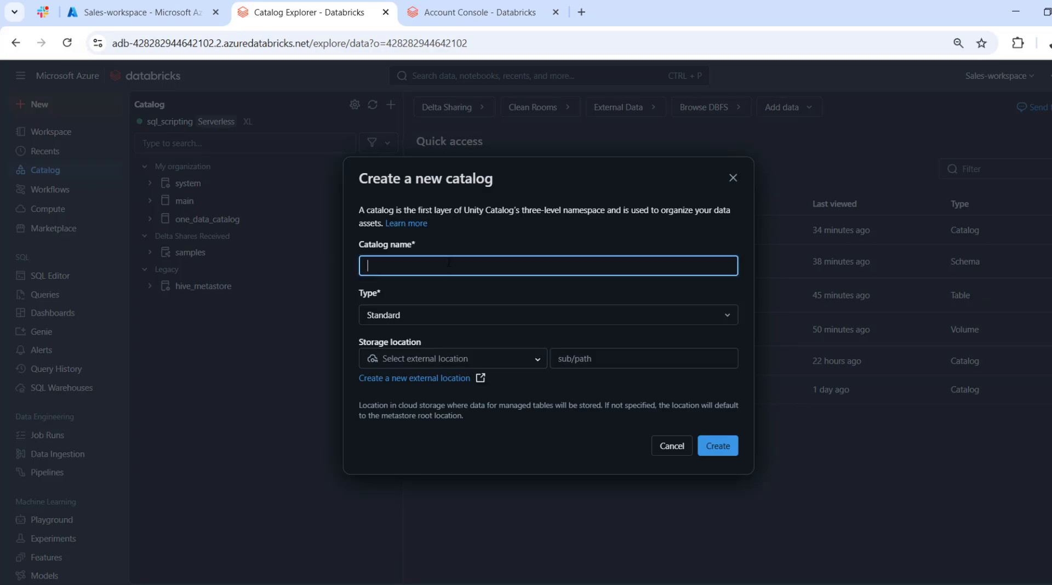
{"action": "type", "text": "sales_external_catalog"}
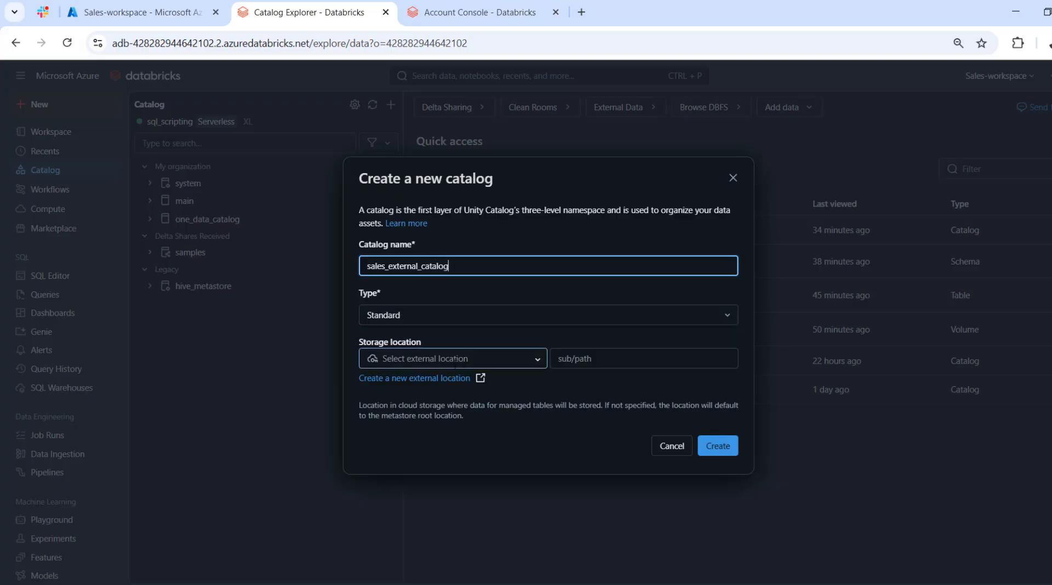
Check the ADLS Gen 2 storage path of prod_databricks_metastore in the account console and return to the new catalog form.
{"action": "left_click", "coordinate": [447, 10]}
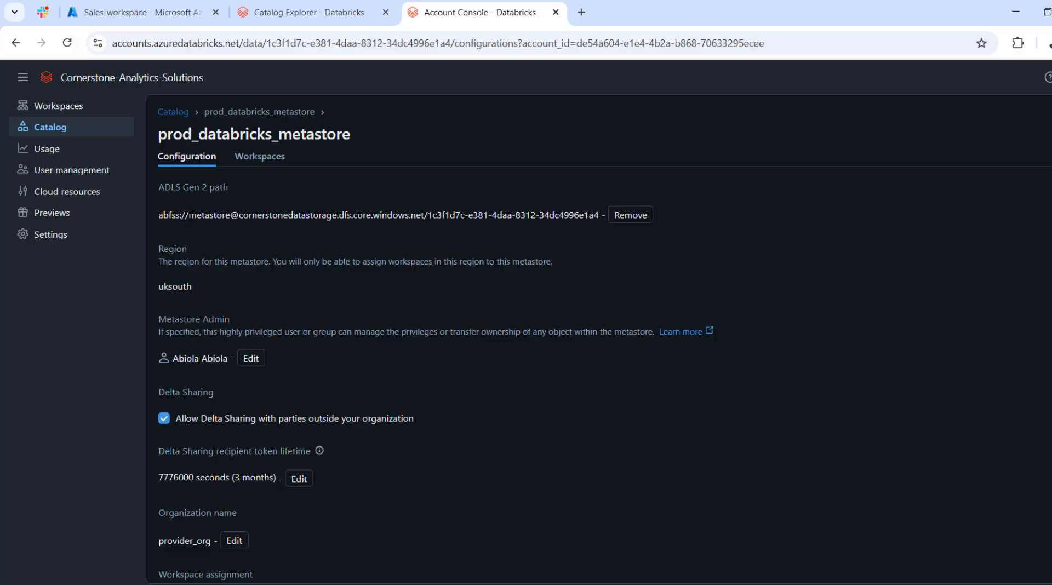
{"action": "left_click_drag", "start_coordinate": [188, 214], "coordinate": [293, 220]}
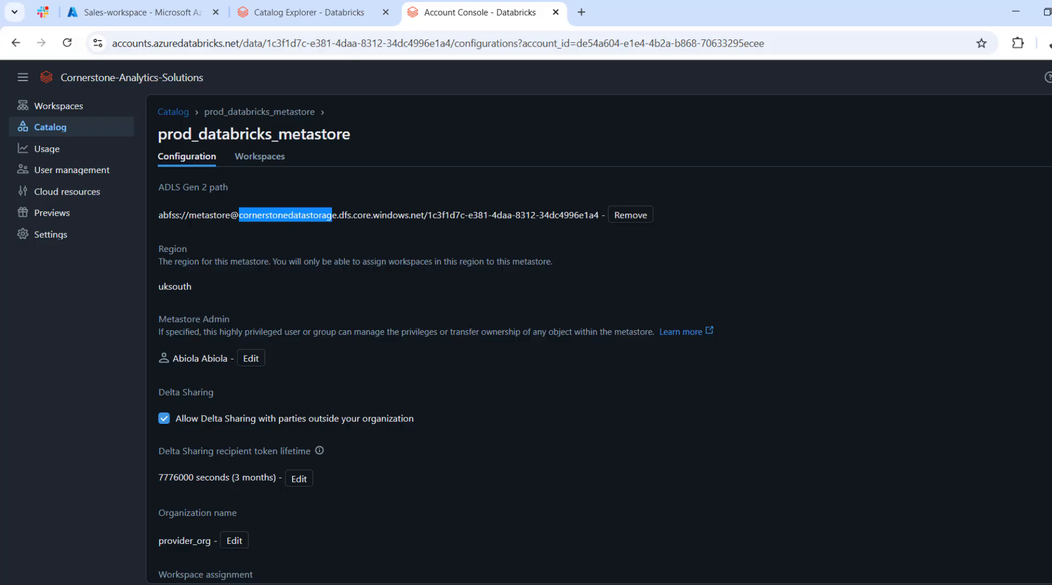
{"action": "left_click", "coordinate": [301, 12]}
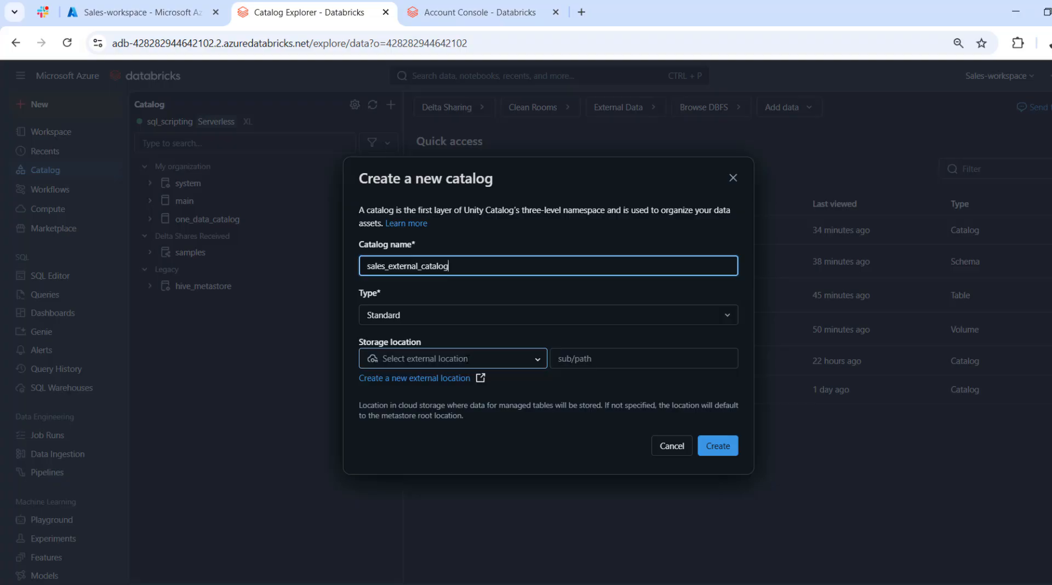
{"action": "left_click", "coordinate": [471, 12]}
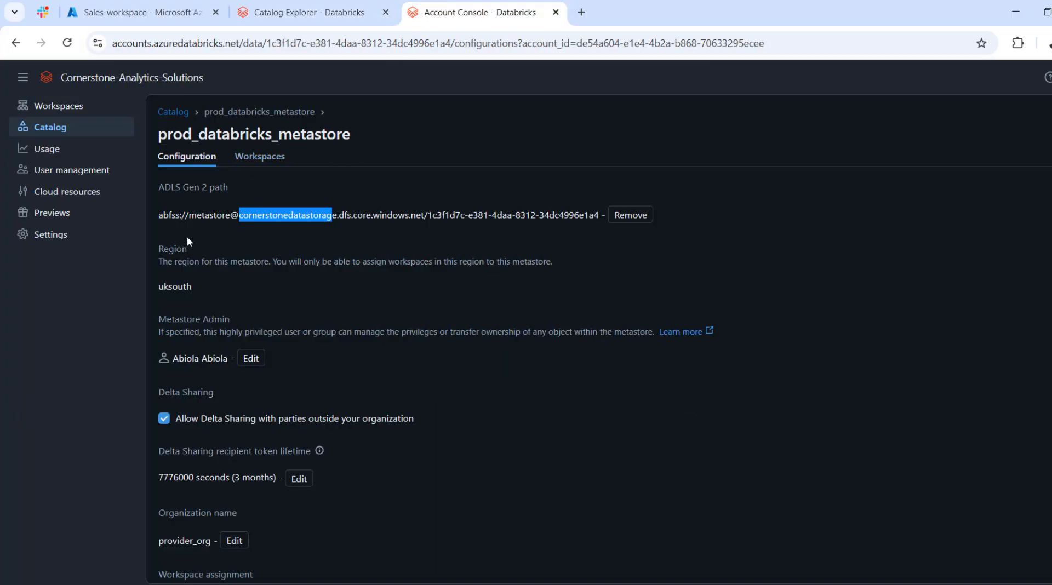
{"action": "left_click", "coordinate": [301, 12]}
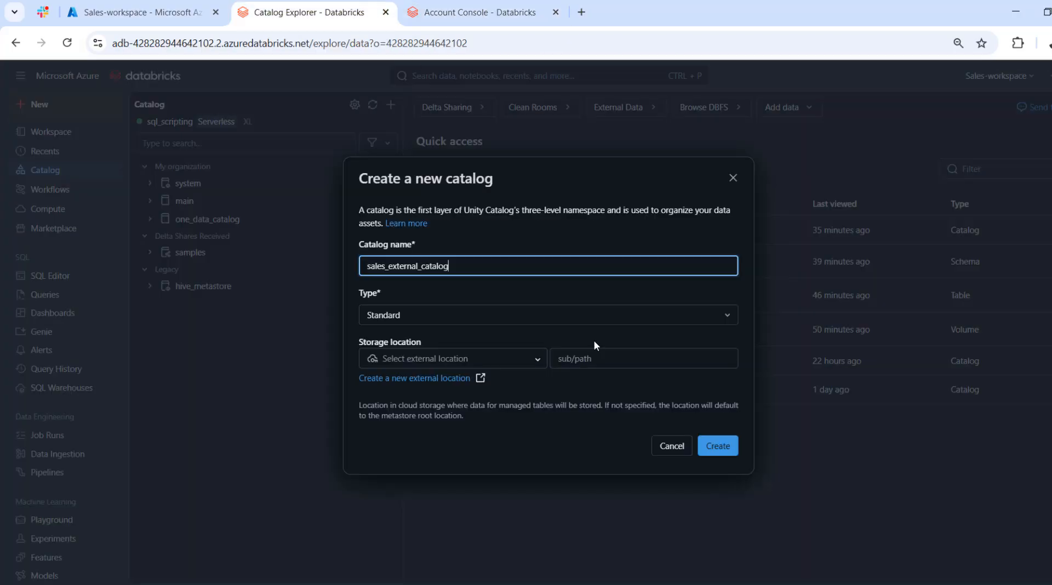
Create the catalog in the default storage location and save its configuration with access for all workspaces and no tags or comment.
{"action": "left_click", "coordinate": [728, 448]}
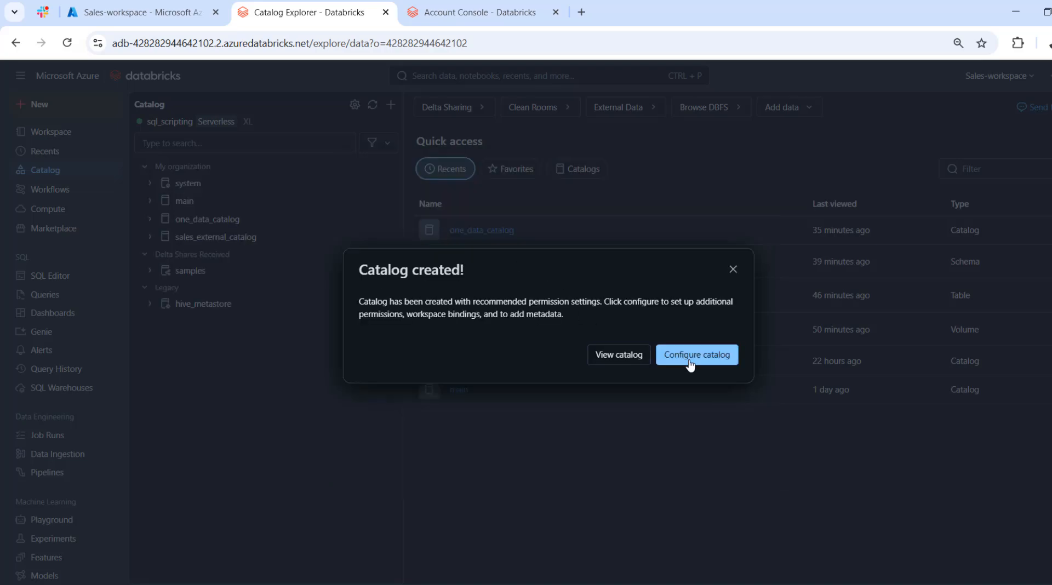
{"action": "left_click", "coordinate": [690, 364]}
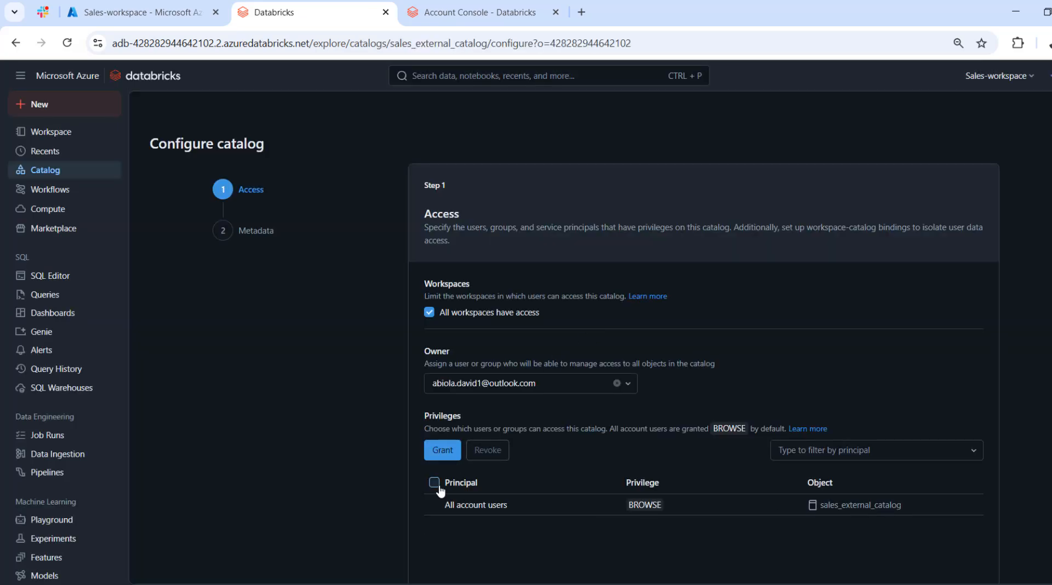
{"action": "left_click", "coordinate": [434, 482]}
{"action": "scroll", "coordinate": [574, 327], "scroll_direction": "down", "scroll_amount": 1}
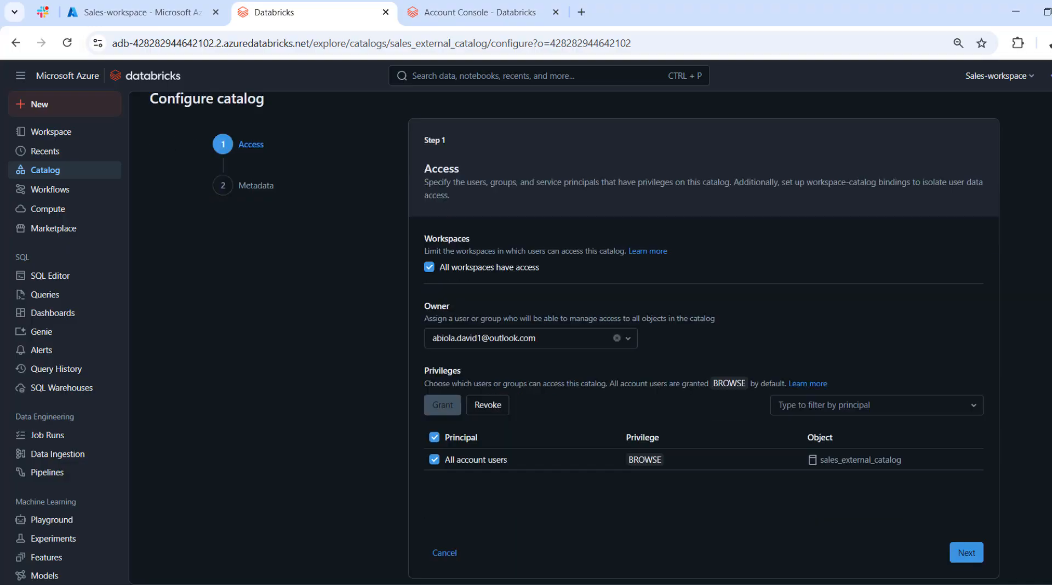
{"action": "left_click", "coordinate": [967, 553]}
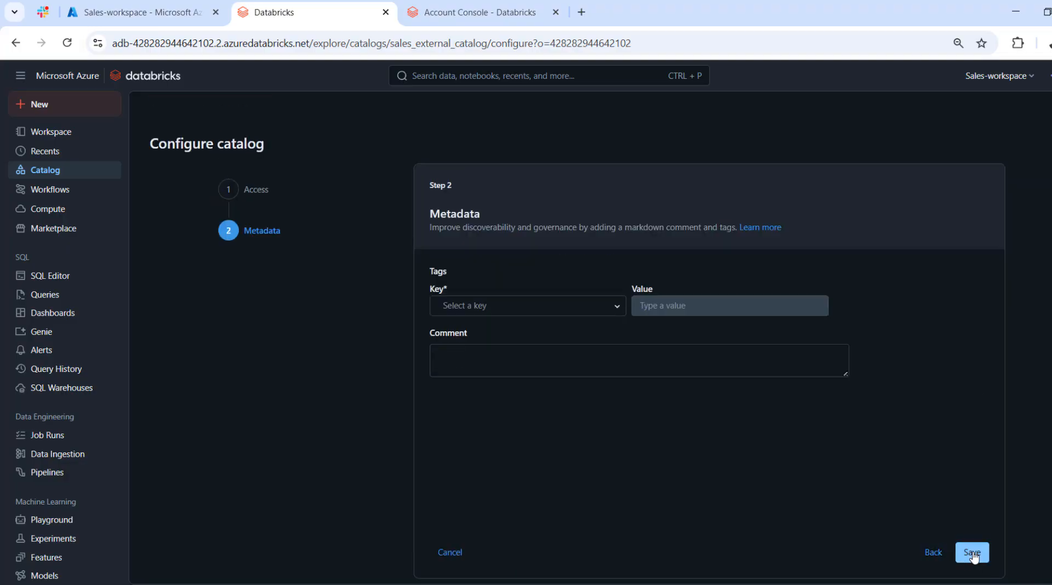
{"action": "left_click", "coordinate": [973, 555]}
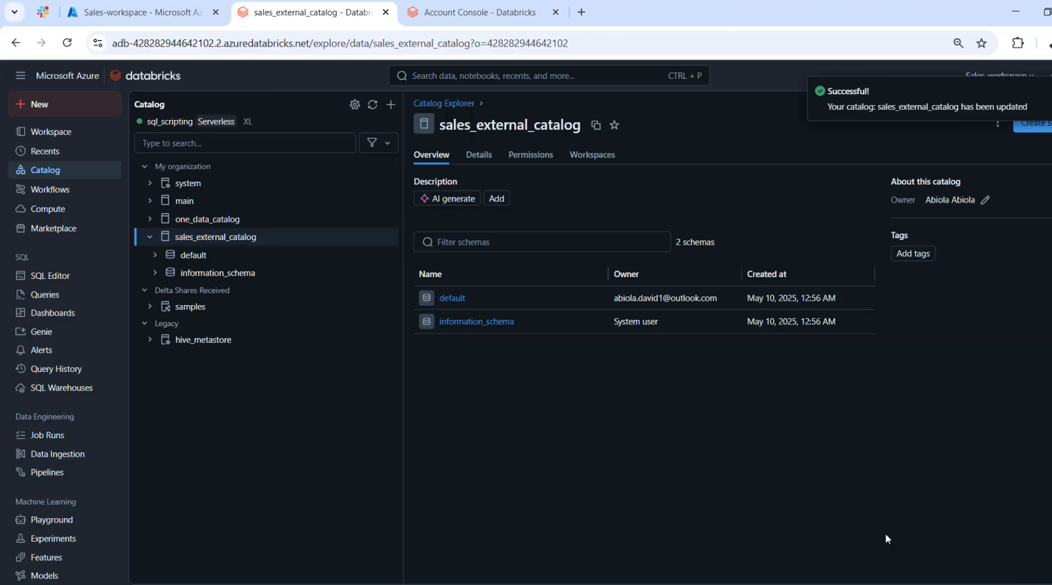
Create a schema named sales_schema in sales_external_catalog, leaving its storage location and comment empty.
{"action": "mouse_move", "coordinate": [220, 243]}
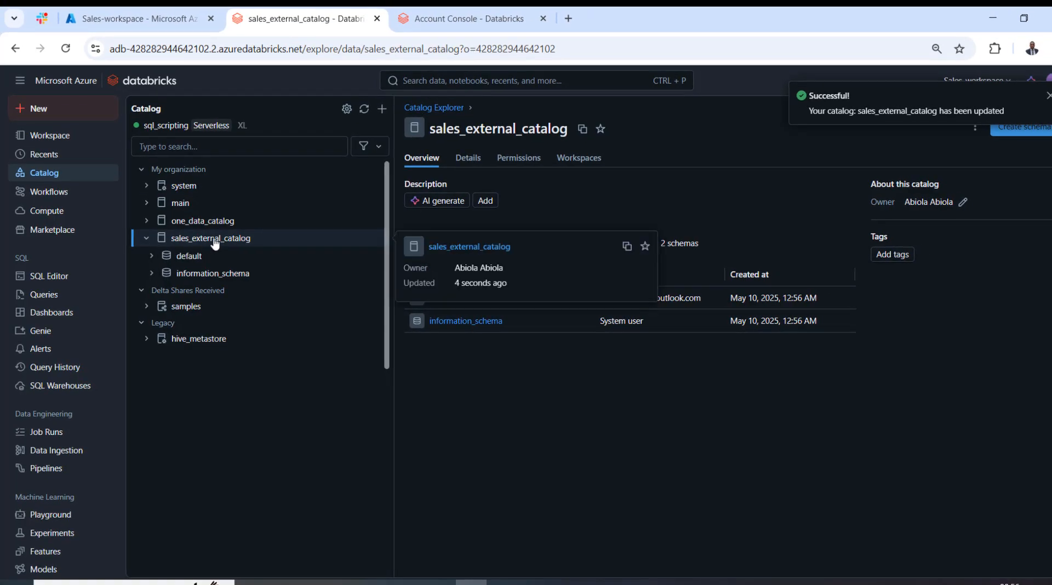
{"action": "left_click", "coordinate": [1018, 127]}
{"action": "left_click", "coordinate": [550, 254]}
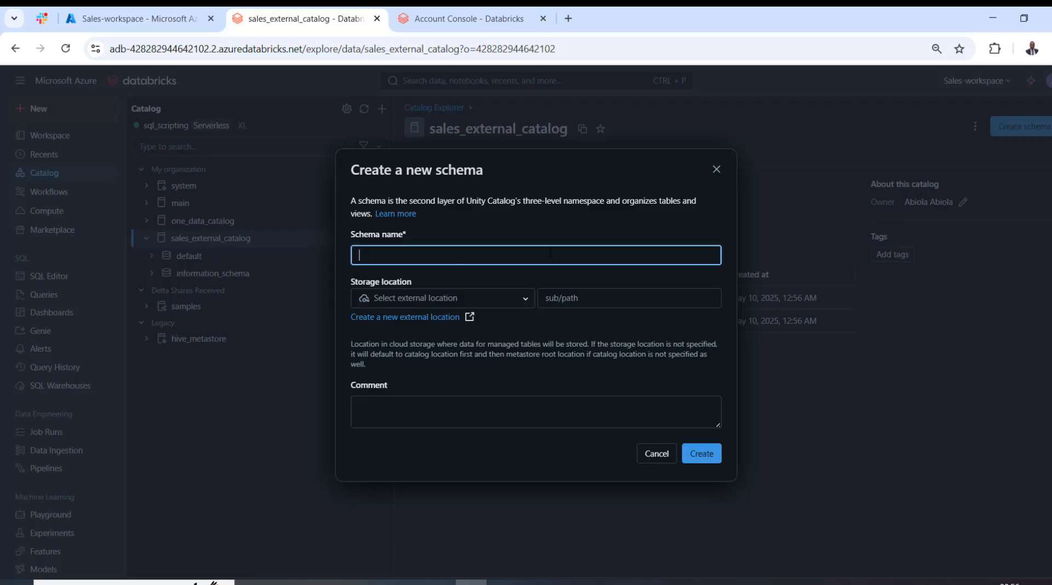
{"action": "type", "text": "sales_schema"}
{"action": "left_click", "coordinate": [703, 455]}
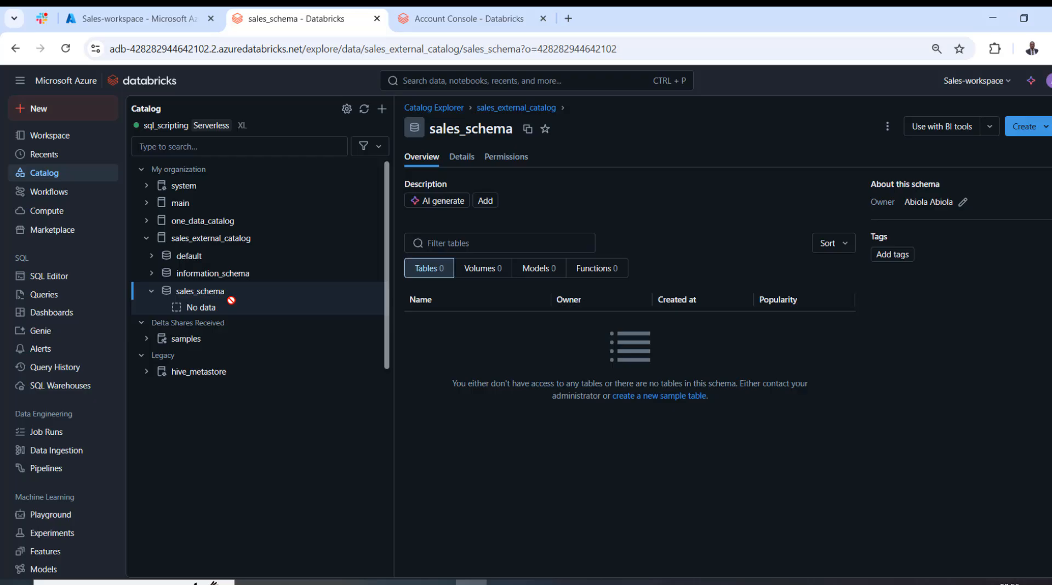
Create a managed volume named sales_volume in sales_schema.
{"action": "left_click", "coordinate": [1039, 127]}
{"action": "left_click", "coordinate": [1025, 157]}
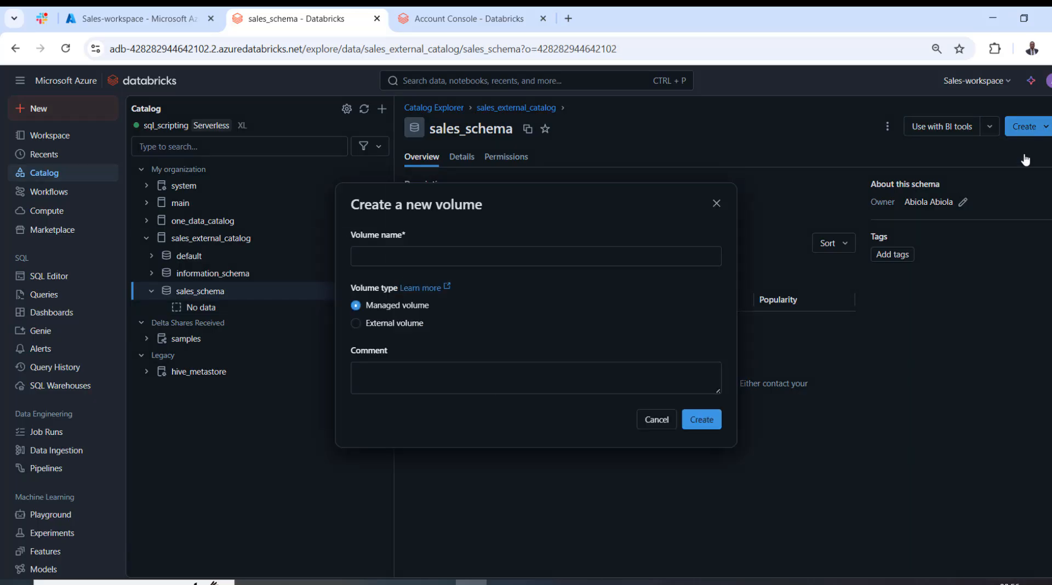
{"action": "left_click", "coordinate": [603, 257]}
{"action": "type", "text": "sa"}
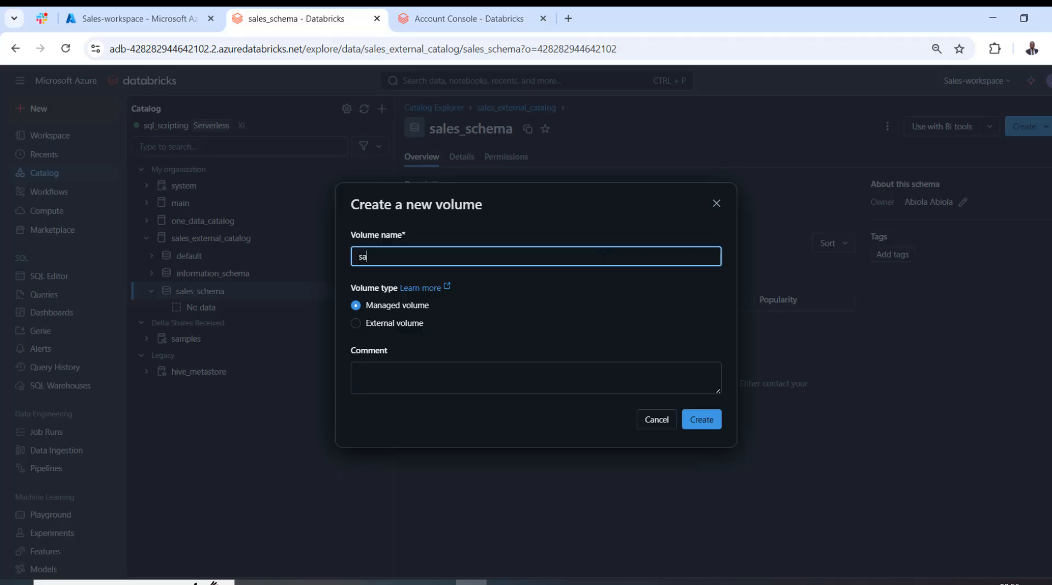
{"action": "type", "text": "les_volume"}
{"action": "left_click", "coordinate": [719, 420]}
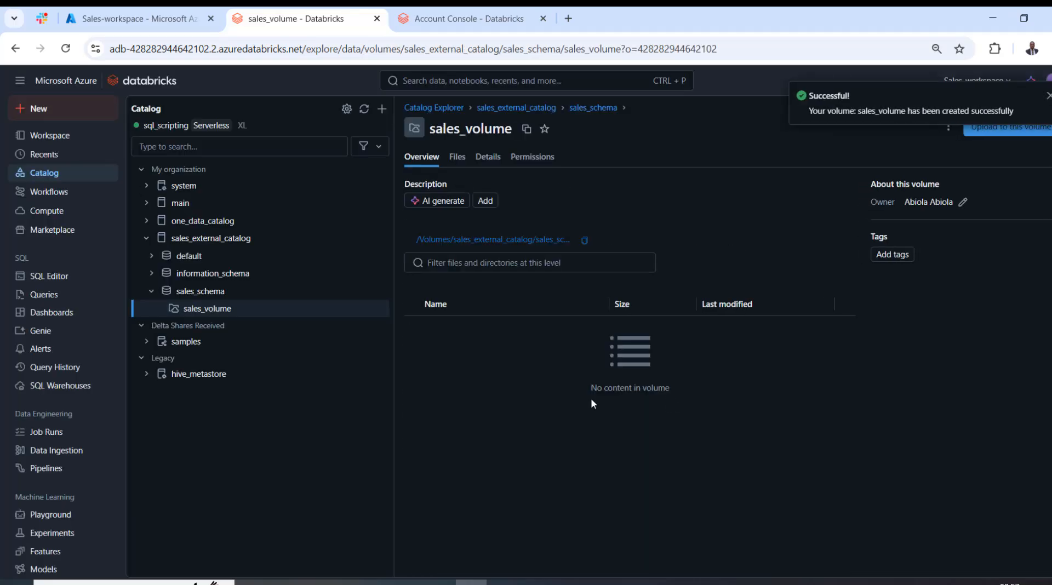
Upload sales2015.csv, sales2016.csv and sales2017.csv to sales_volume, with overwriting of files with the same name enabled.
{"action": "left_click", "coordinate": [1022, 134]}
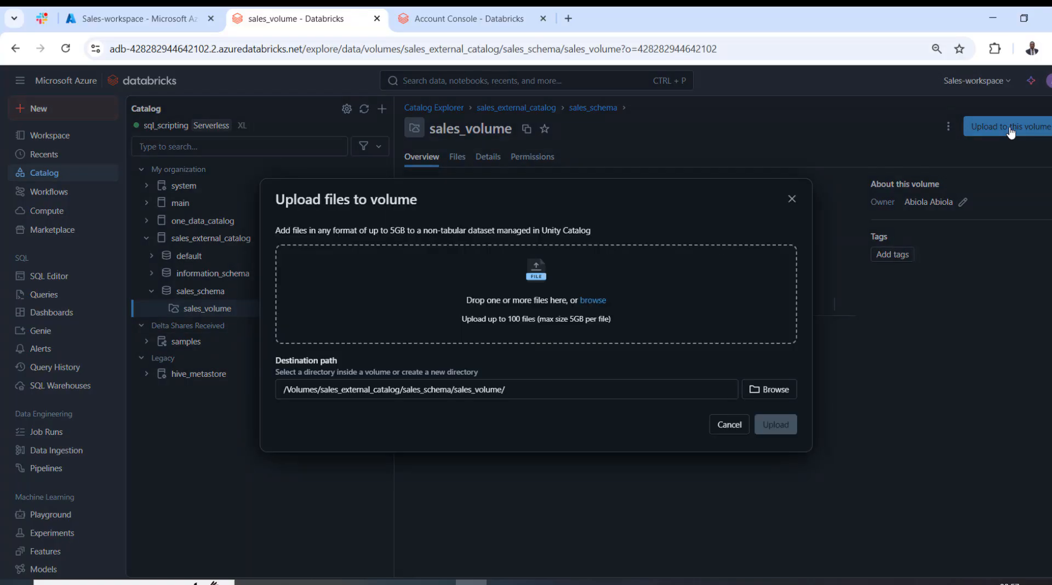
{"action": "left_click", "coordinate": [592, 301]}
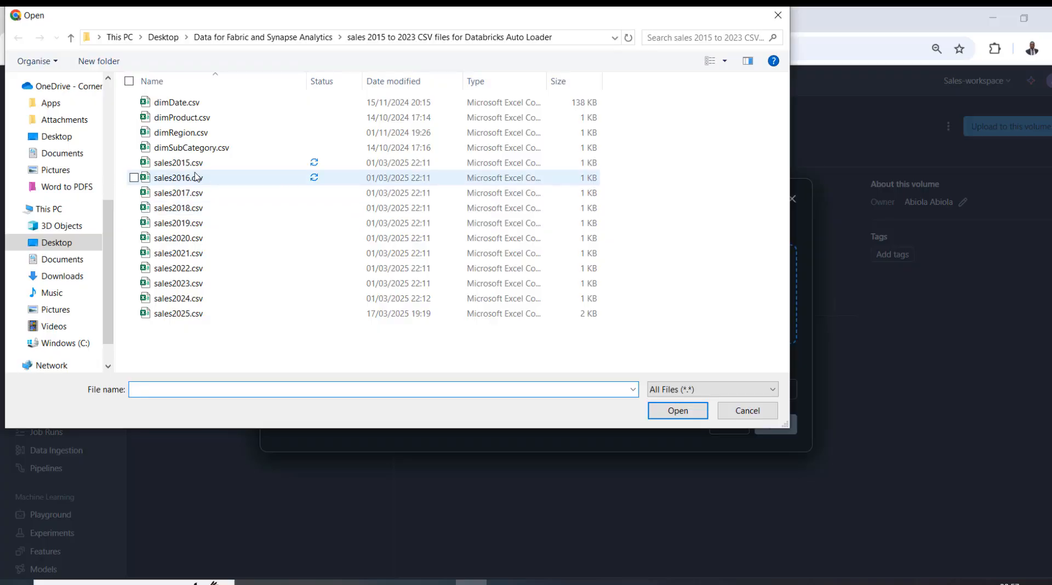
{"action": "left_click", "coordinate": [195, 166]}
{"action": "left_click", "coordinate": [178, 178], "text": "ctrl"}
{"action": "left_click", "coordinate": [178, 193], "text": "ctrl"}
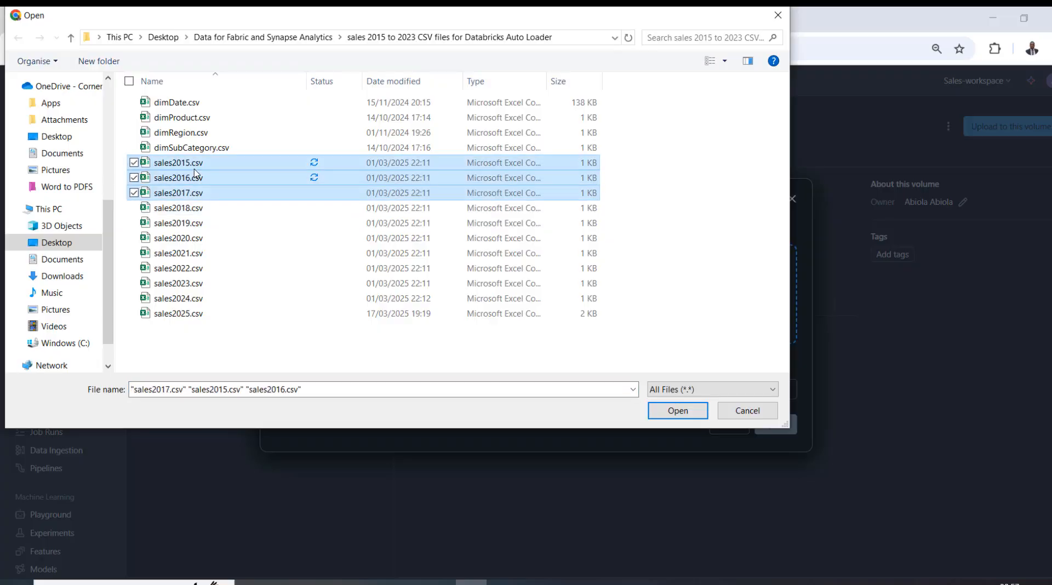
{"action": "key", "text": "Return"}
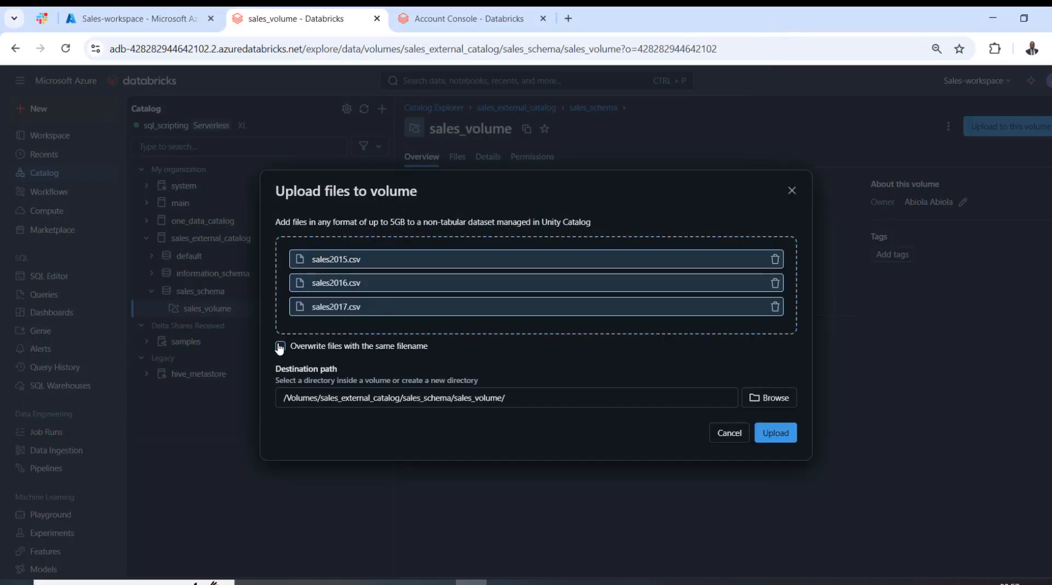
{"action": "left_click", "coordinate": [280, 346]}
{"action": "left_click", "coordinate": [775, 432]}
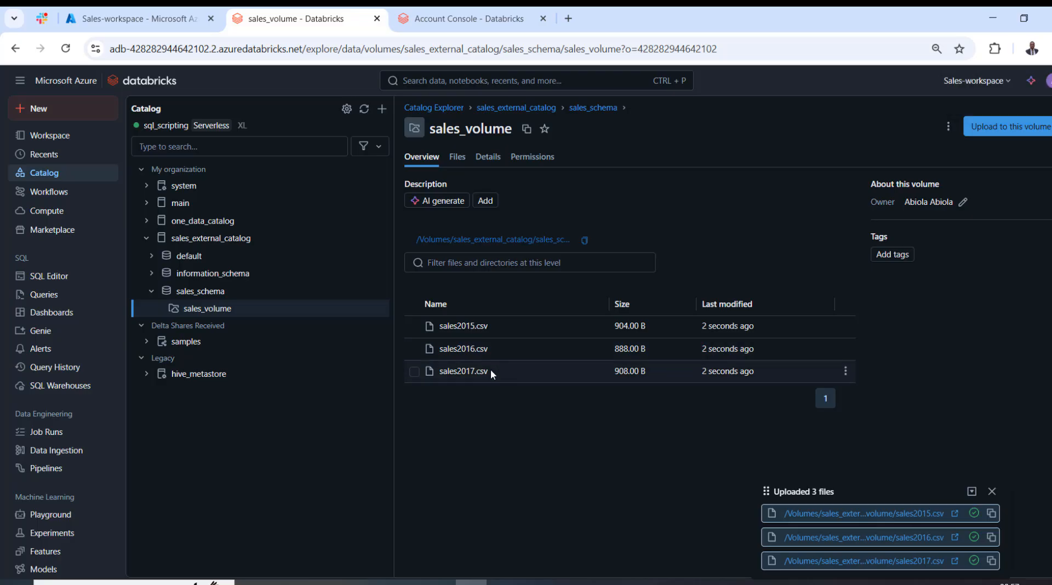
Start a new query in the SQL editor and set its context to sales_external_catalog and sales_schema.
{"action": "left_click", "coordinate": [49, 277]}
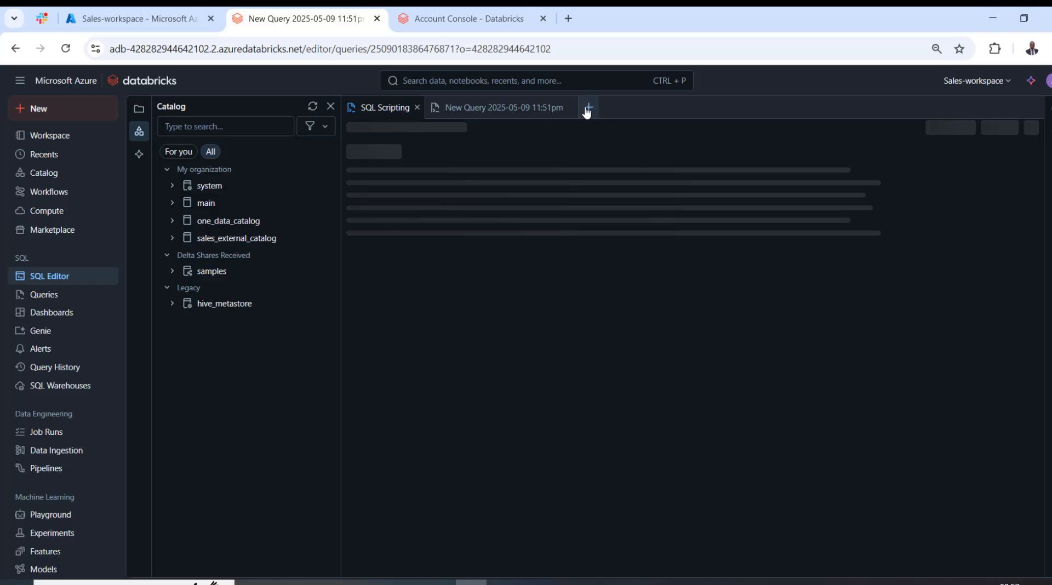
{"action": "left_click", "coordinate": [586, 110]}
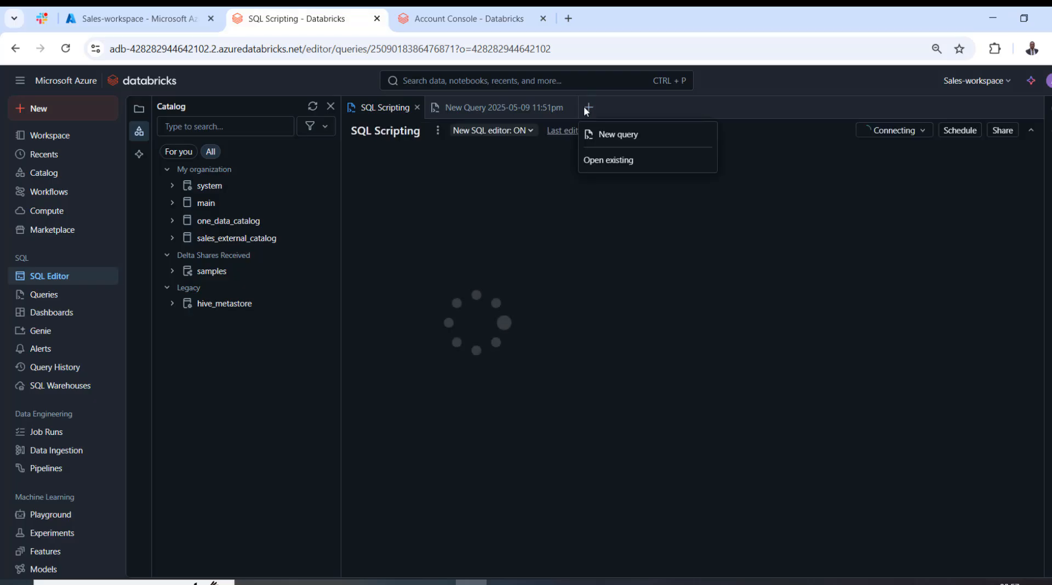
{"action": "left_click", "coordinate": [607, 137]}
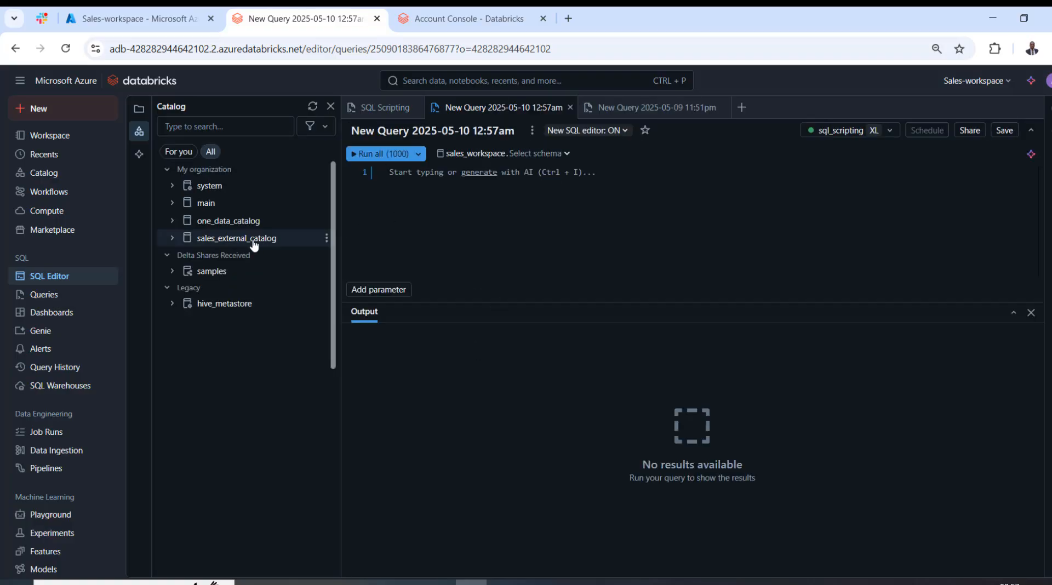
{"action": "mouse_move", "coordinate": [254, 245]}
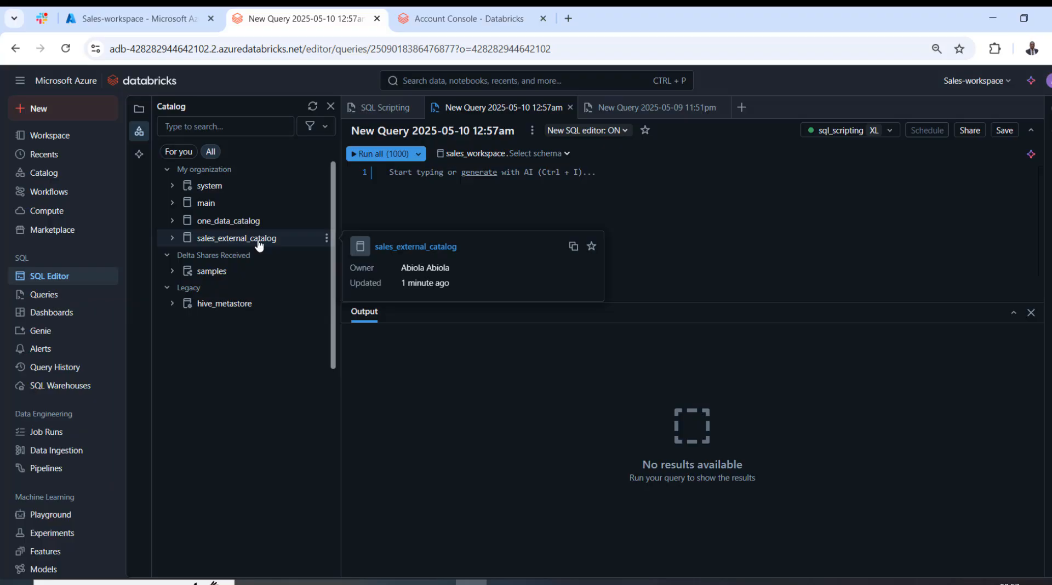
{"action": "left_click", "coordinate": [471, 158]}
{"action": "left_click", "coordinate": [510, 246]}
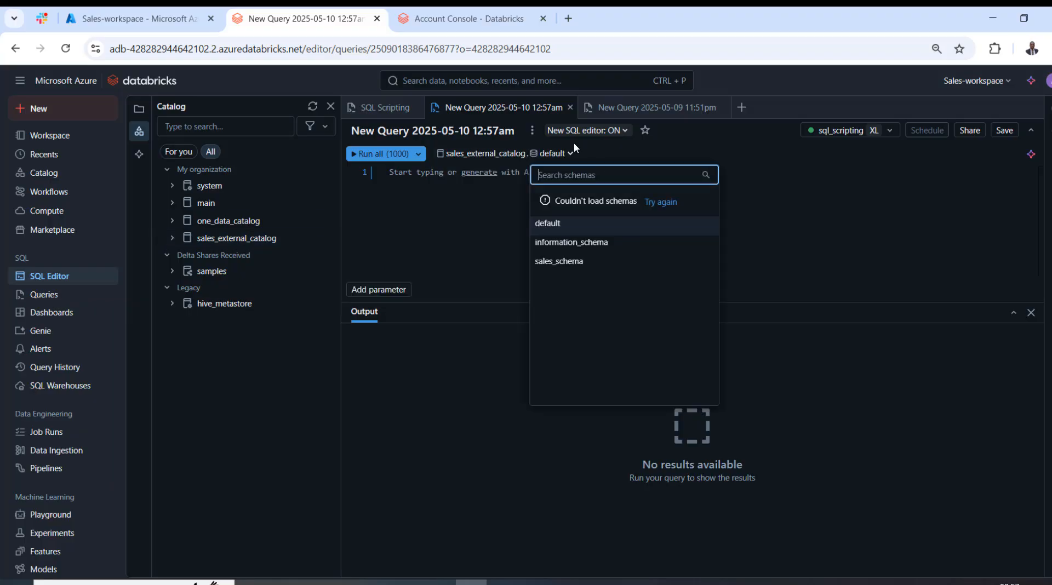
{"action": "left_click", "coordinate": [561, 260]}
Create the transaction_data table if it does not exist, with OrderDate DATE, Region, SubCategory and Product STRING, and Sales INT.
{"action": "type", "text": "CREATE TABLE IF NOT EXISTS transaction_data (   OrderDate DATE,   Region STRING,   SubCategory STRING,   Product STRING,   Sales INT );"}
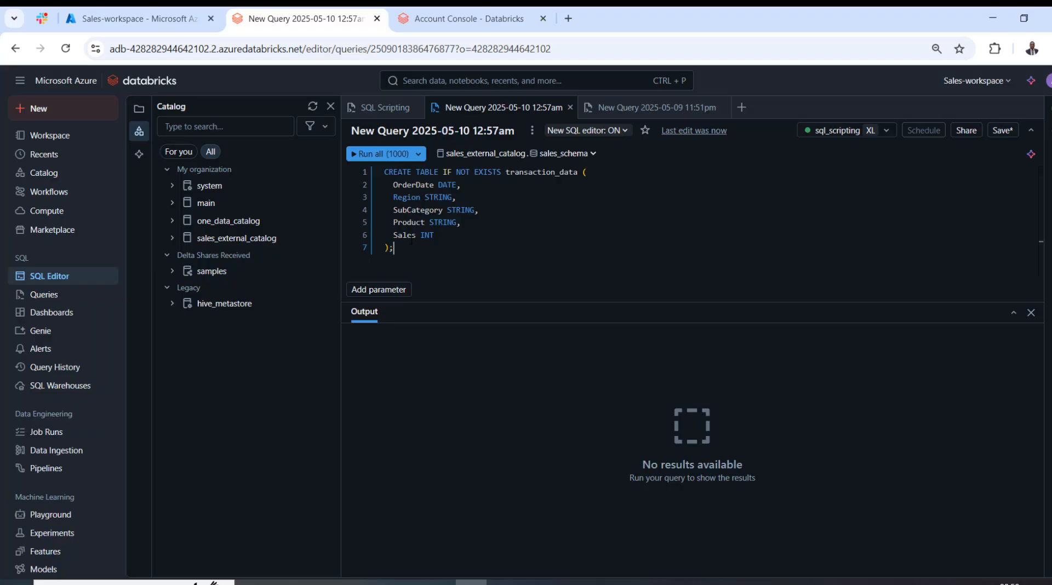
{"action": "key", "text": "ctrl+a"}
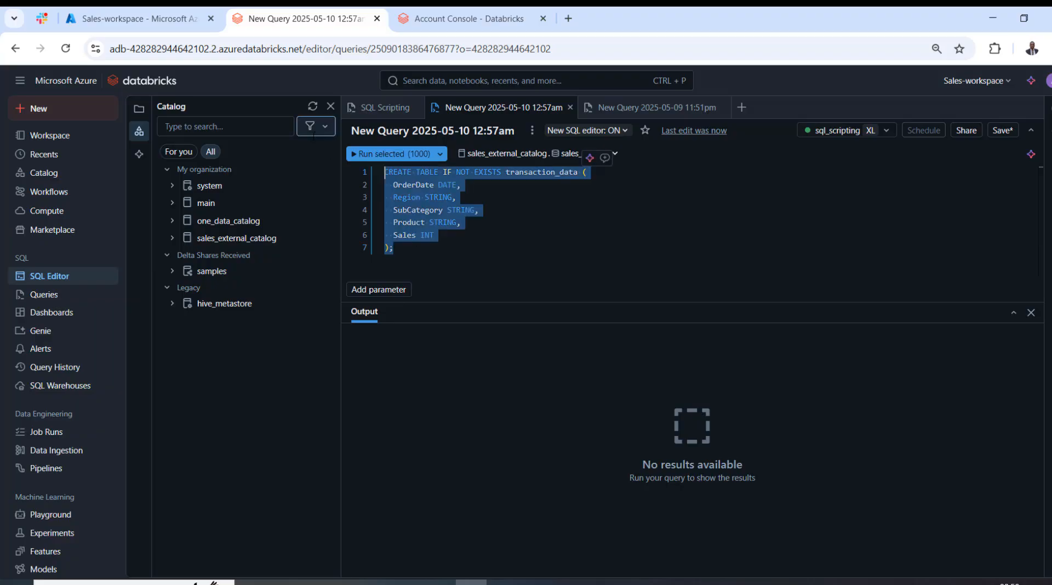
{"action": "left_click", "coordinate": [381, 156]}
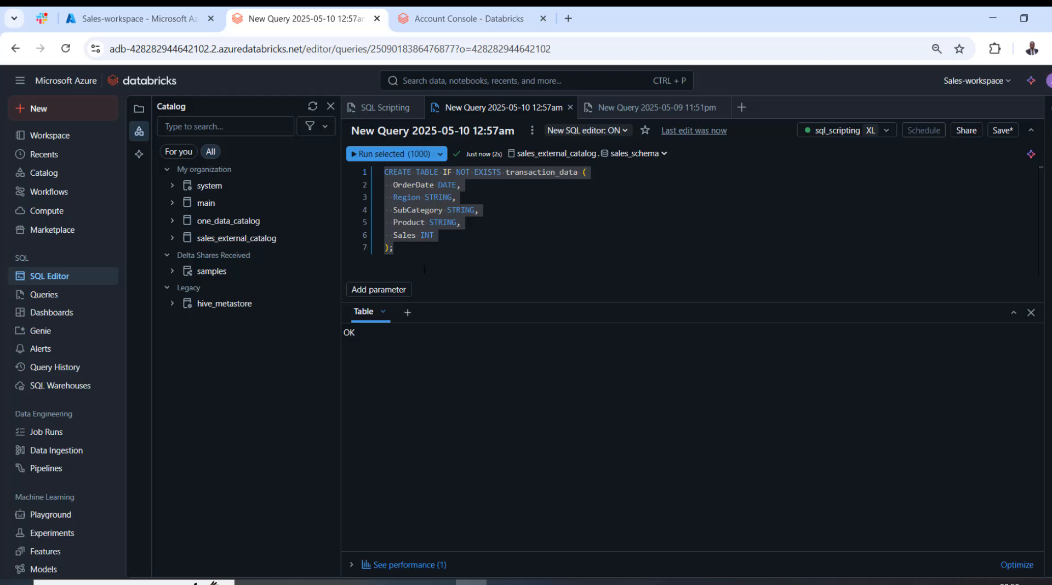
Add a COPY INTO transaction_data statement below the table definition, with a '<volume path>' placeholder, CSV format, header and inferSchema 'true'.
{"action": "left_click", "coordinate": [419, 256]}
{"action": "key", "text": "Return"}
{"action": "key", "text": "Return"}
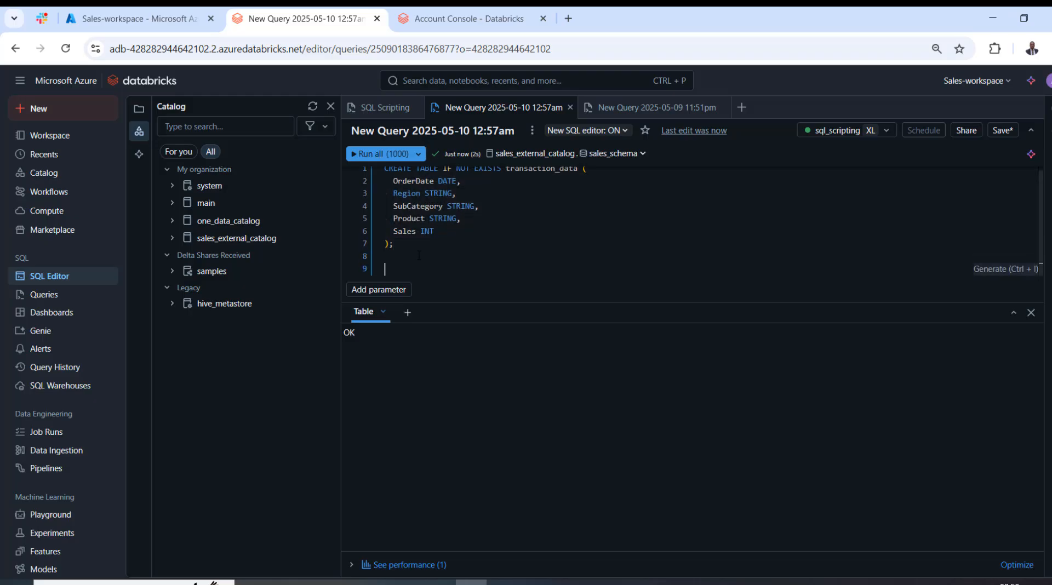
{"action": "type", "text": "COPY INTO transaction_data FROM '<volume path>' FILEFORMAT = CSV FORMAT_OPTIONS ('header' = 'true', 'inferSchema' = 'true')"}
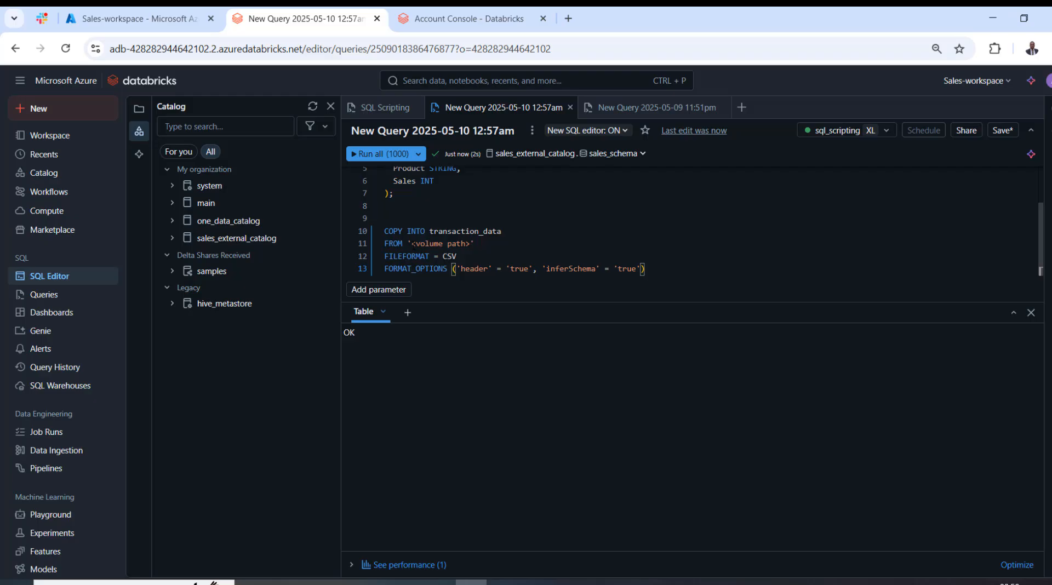
Copy the path of sales_volume from the catalog tree and replace the <volume path> placeholder in the FROM clause with it.
{"action": "left_click", "coordinate": [173, 239]}
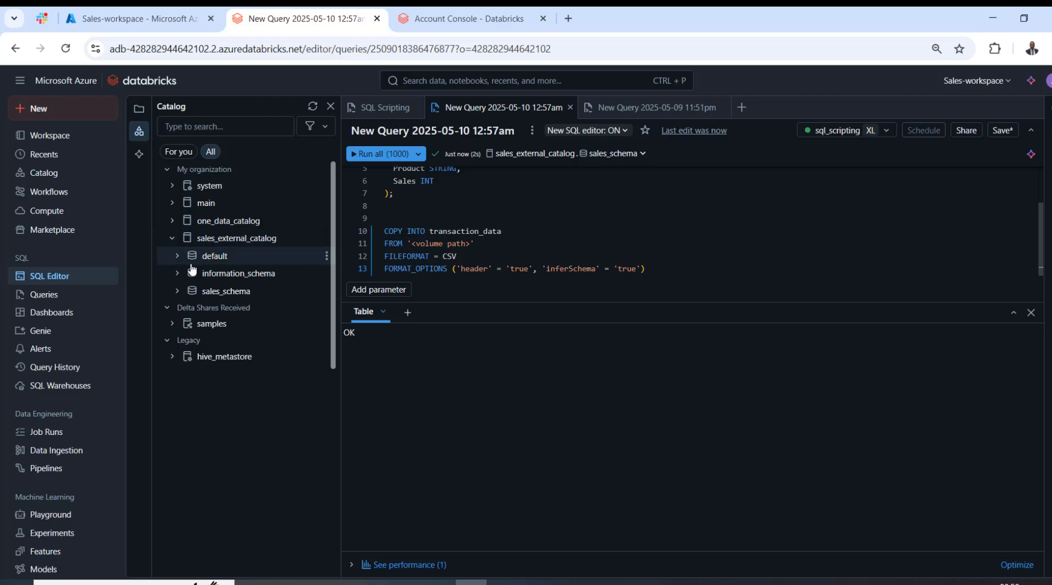
{"action": "left_click", "coordinate": [177, 292]}
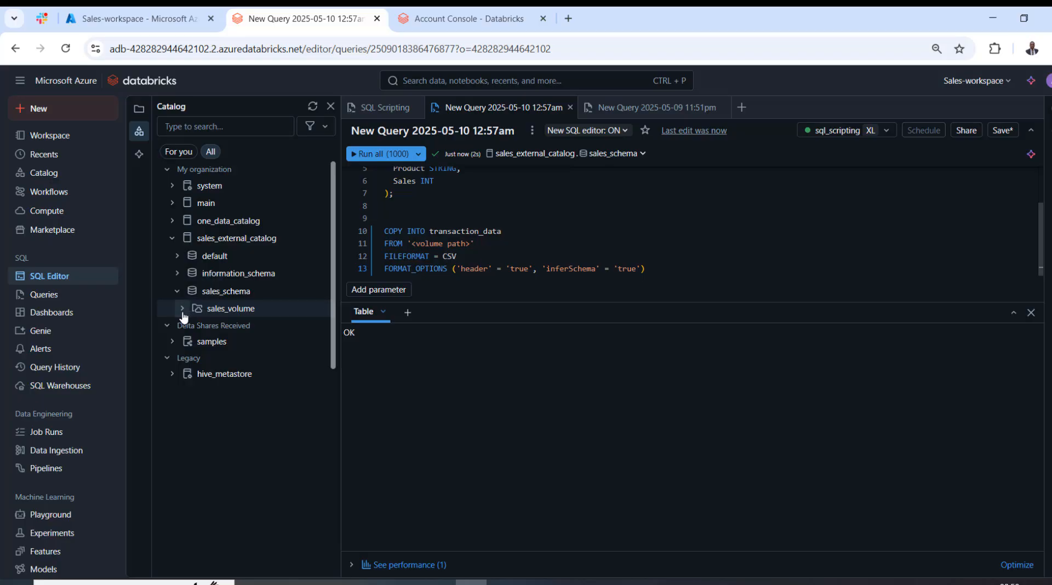
{"action": "left_click", "coordinate": [182, 308]}
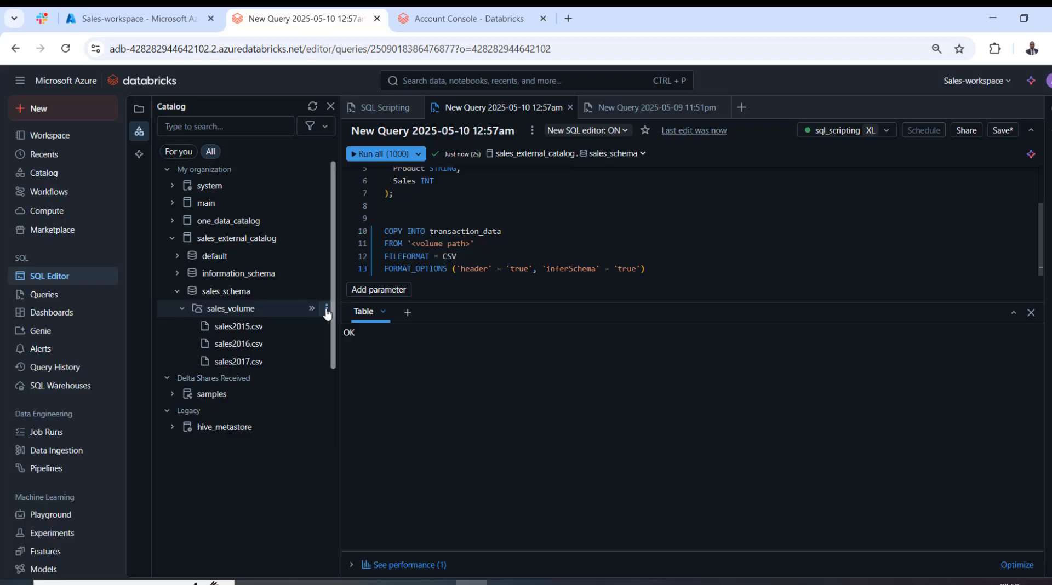
{"action": "left_click", "coordinate": [326, 310]}
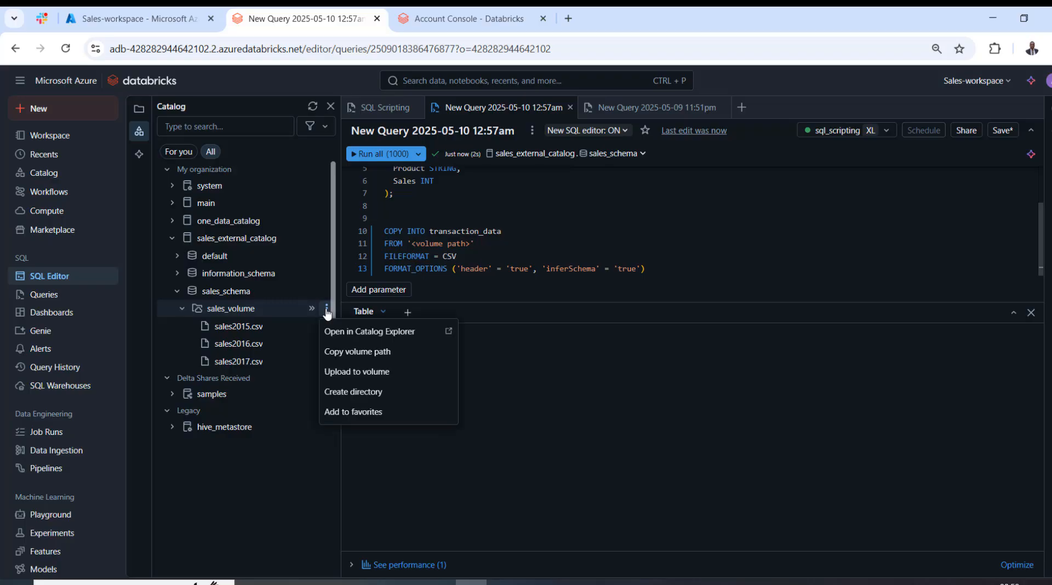
{"action": "left_click", "coordinate": [365, 354]}
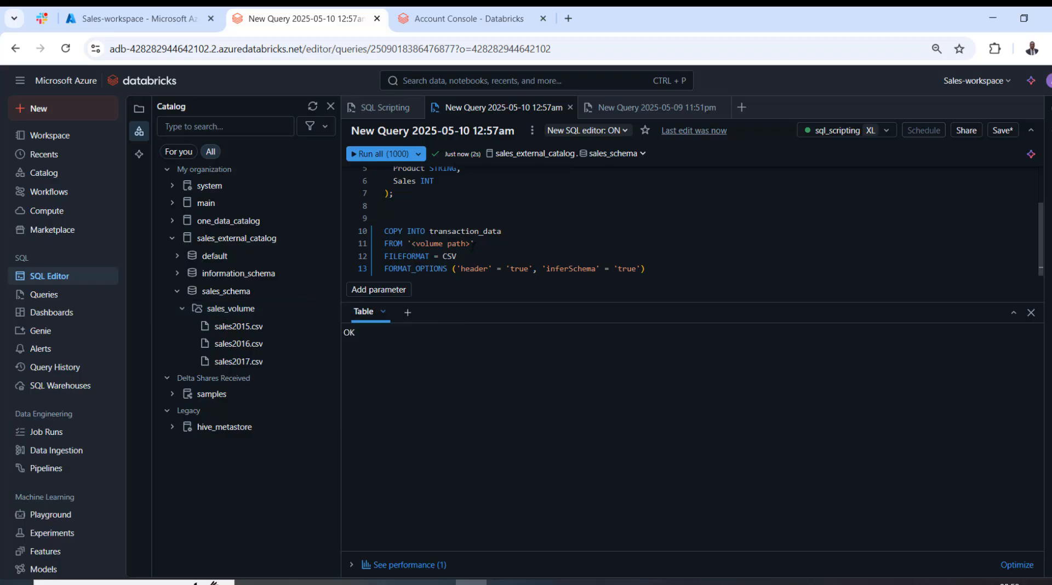
{"action": "left_click_drag", "start_coordinate": [472, 245], "coordinate": [412, 244]}
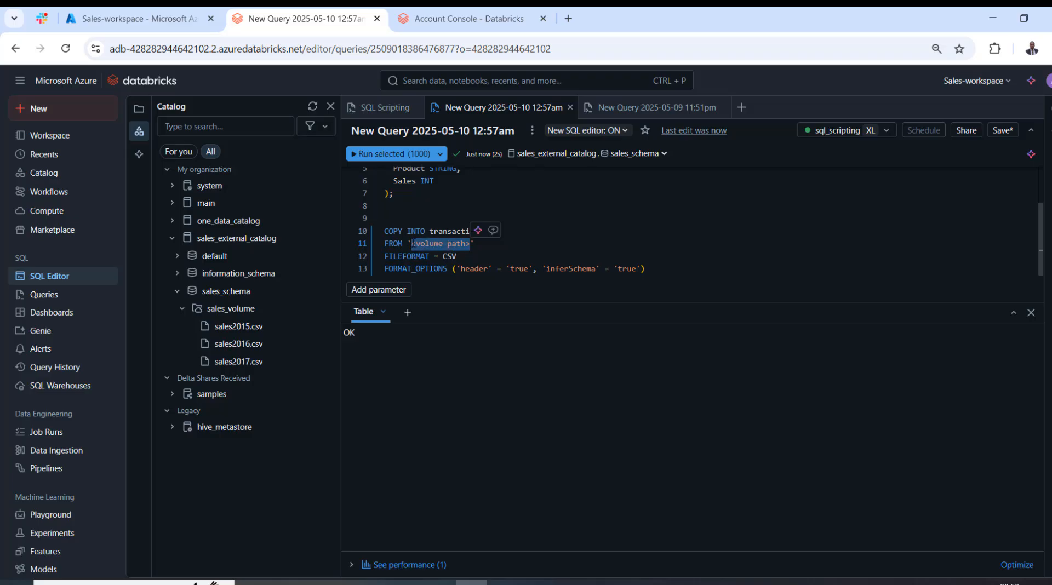
{"action": "key", "text": "ctrl+v"}
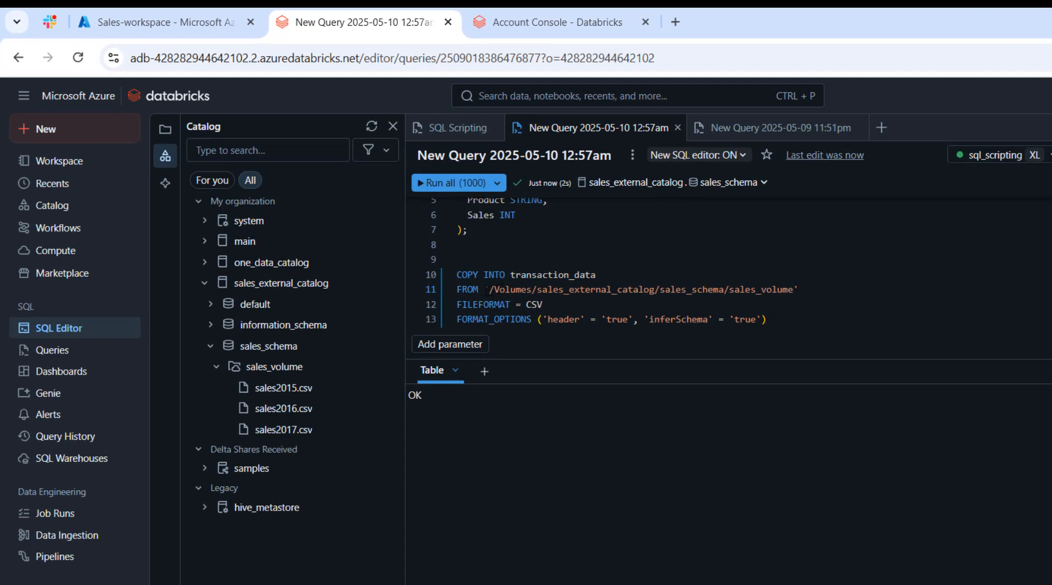
Run only the COPY INTO statement to load the CSV files from sales_volume into transaction_data.
{"action": "left_click_drag", "start_coordinate": [479, 290], "coordinate": [799, 289]}
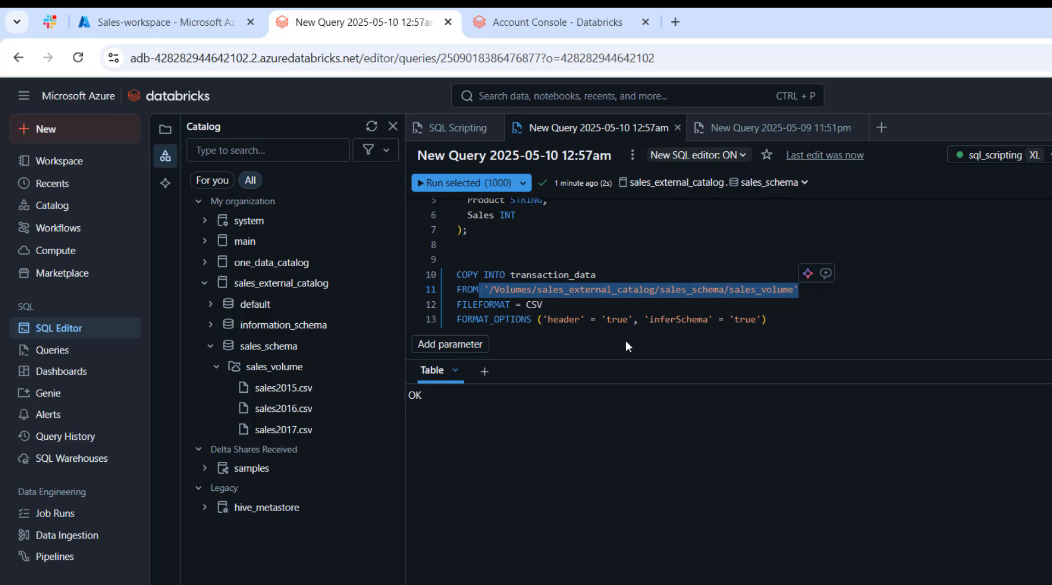
{"action": "left_click", "coordinate": [660, 319]}
{"action": "left_click_drag", "start_coordinate": [660, 320], "coordinate": [708, 320]}
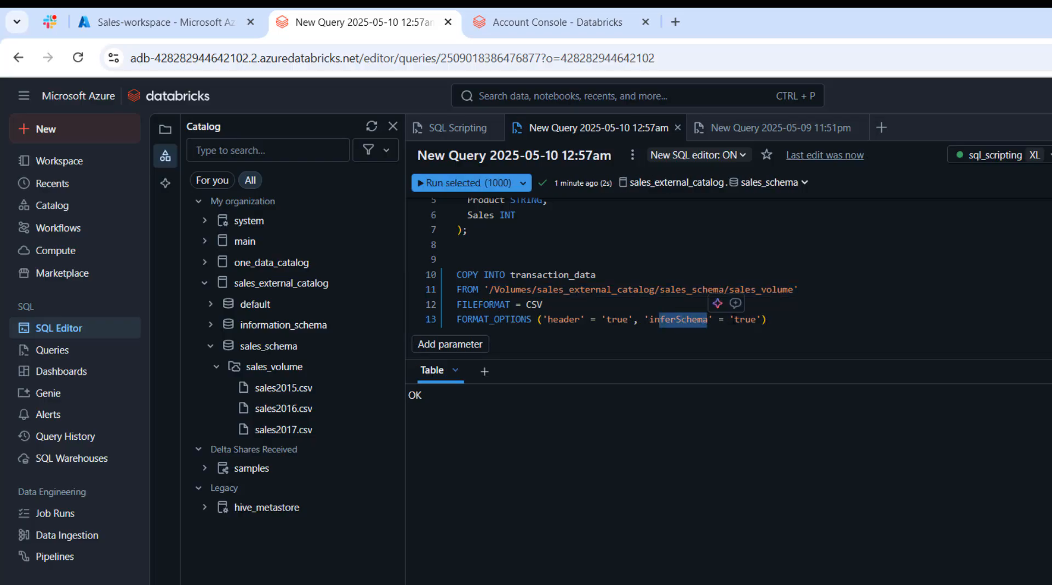
{"action": "left_click", "coordinate": [802, 326]}
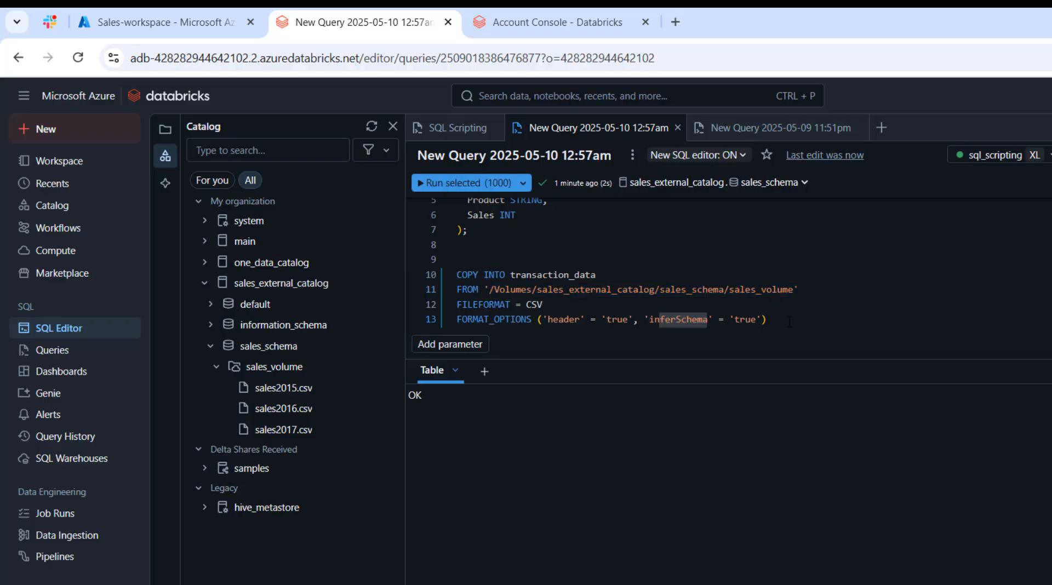
{"action": "key", "text": "shift+Up"}
{"action": "left_click_drag", "start_coordinate": [524, 303], "coordinate": [458, 275]}
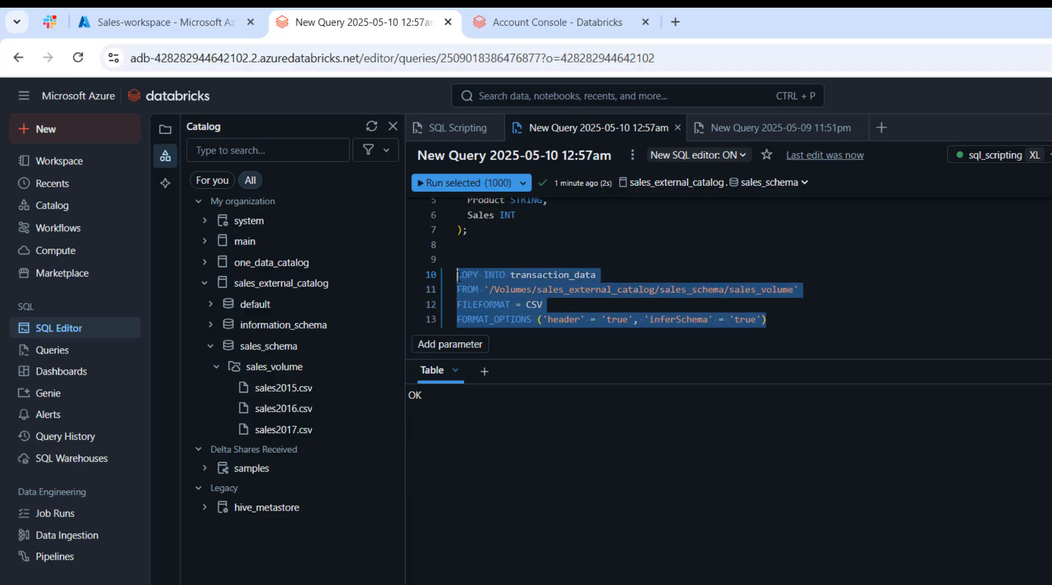
{"action": "left_click", "coordinate": [431, 187]}
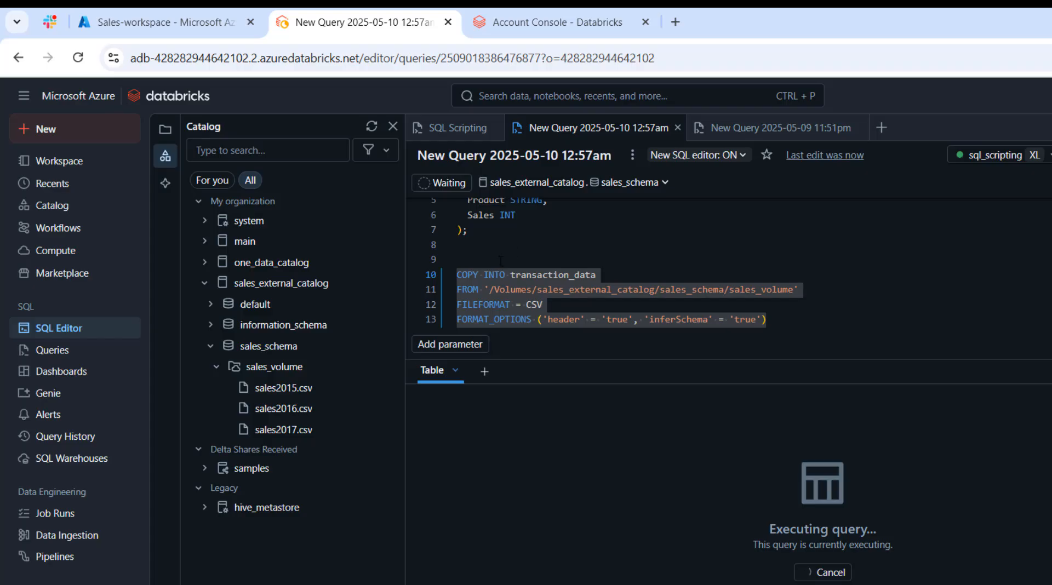
Add SELECT * FROM transaction_data; above the COPY INTO statement and run only that query.
{"action": "left_click", "coordinate": [458, 259]}
{"action": "double_click", "coordinate": [569, 275]}
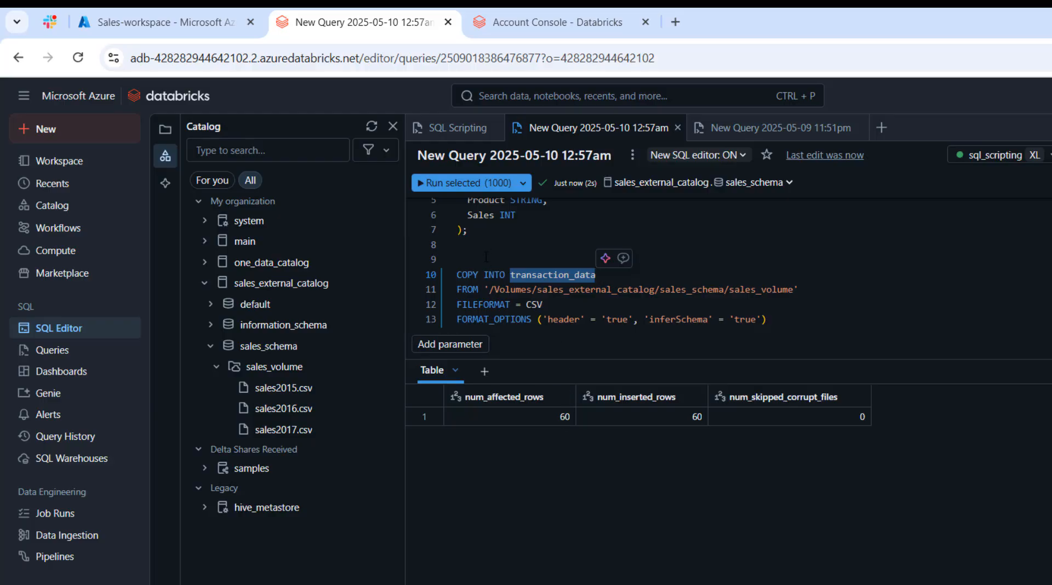
{"action": "left_click", "coordinate": [486, 257]}
{"action": "key", "text": "Return"}
{"action": "key", "text": "Up"}
{"action": "type", "text": "SE"}
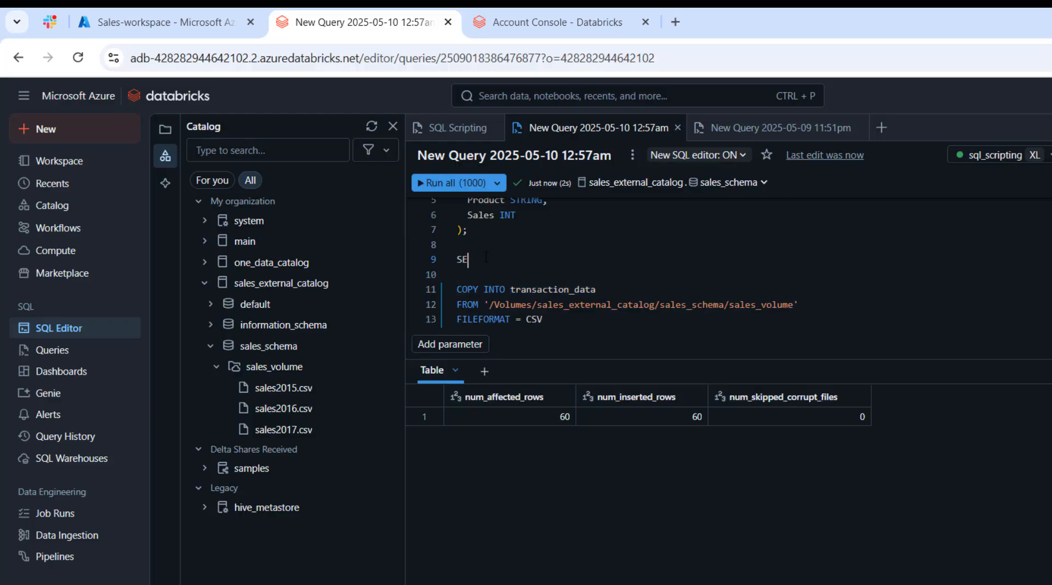
{"action": "type", "text": "LECT * FROM transaction_data;"}
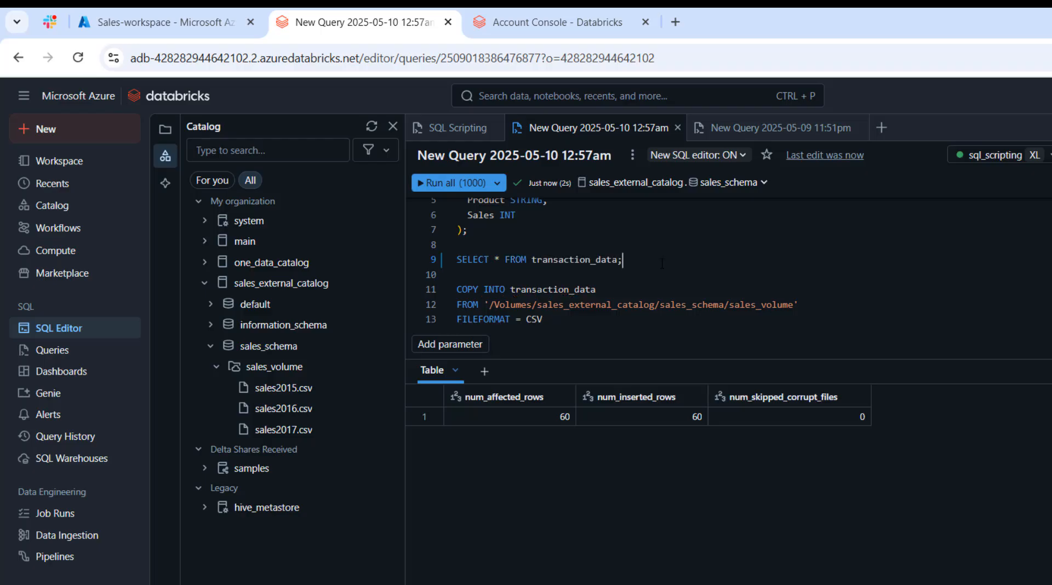
{"action": "left_click_drag", "start_coordinate": [623, 259], "coordinate": [457, 260]}
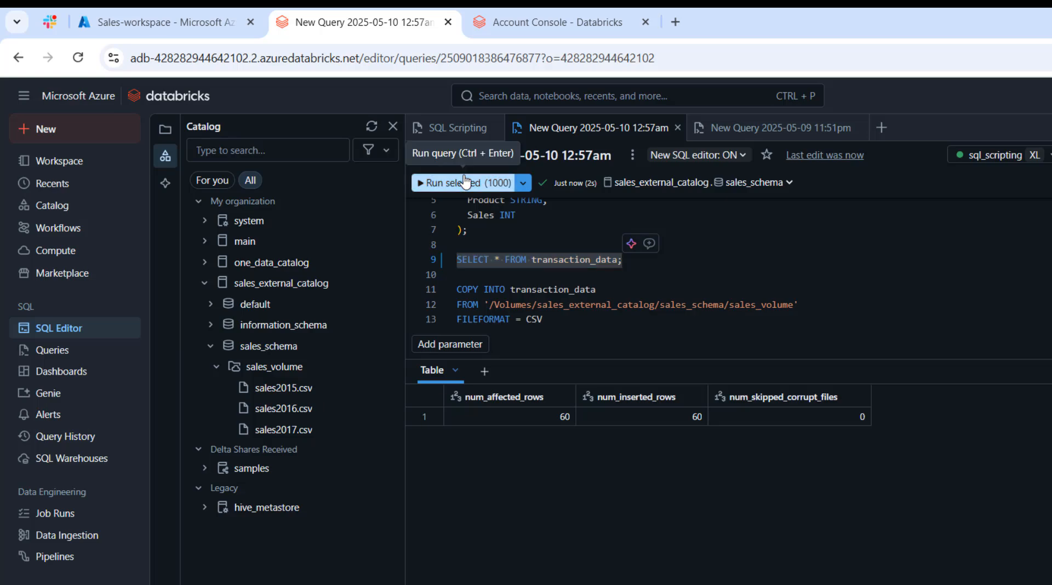
{"action": "left_click", "coordinate": [480, 185]}
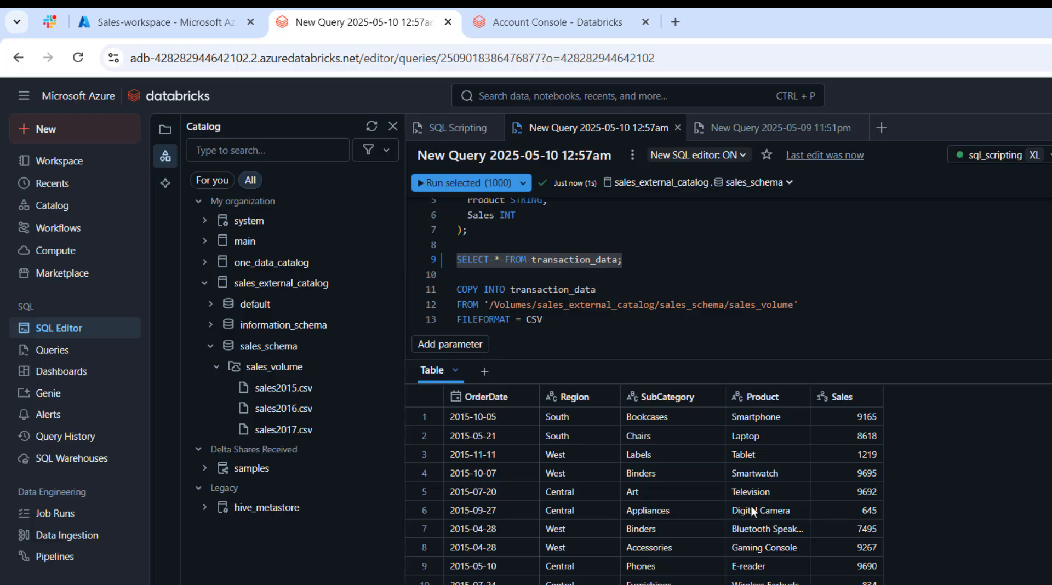
Start a new Databricks recipient for the provider's outgoing Delta Sharing shares and name it external_recipient.
{"action": "left_click", "coordinate": [70, 212]}
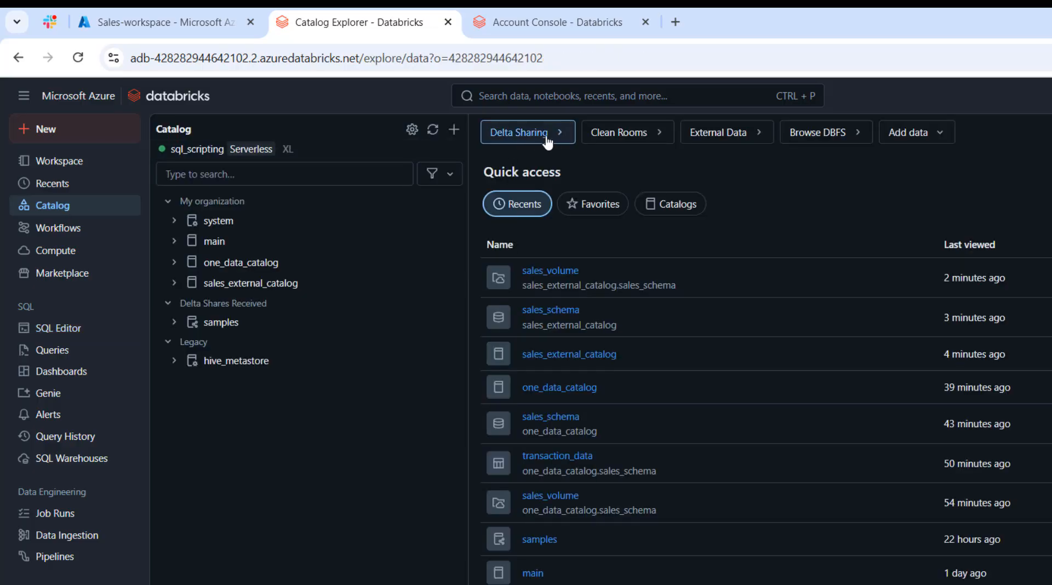
{"action": "left_click", "coordinate": [541, 140]}
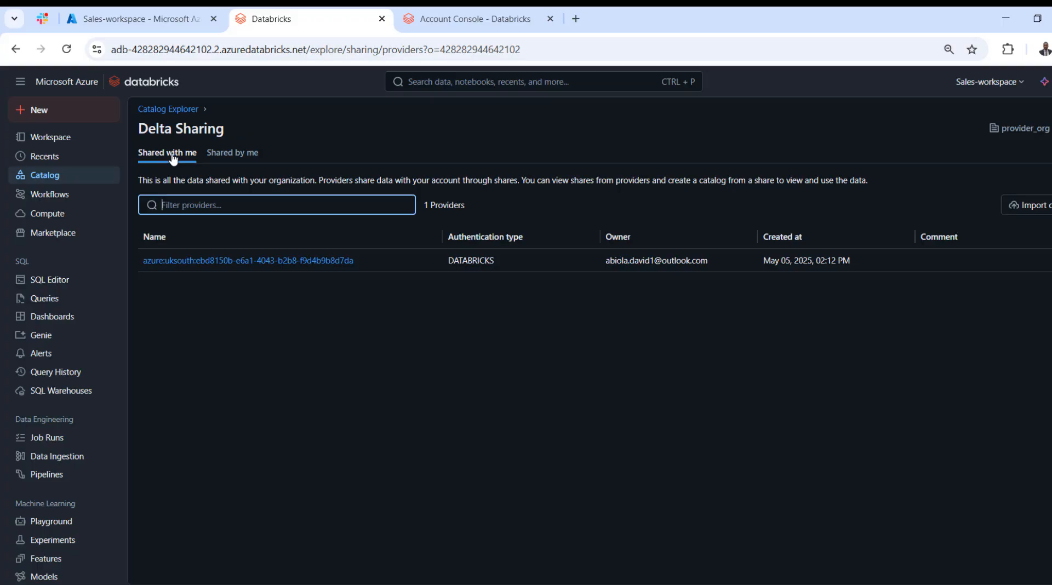
{"action": "left_click", "coordinate": [229, 157]}
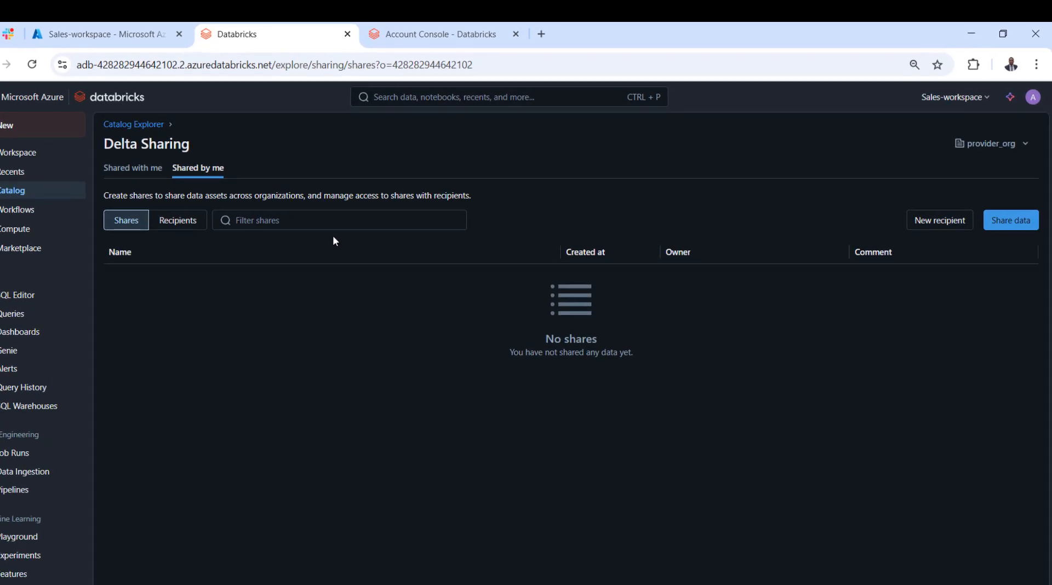
{"action": "left_click", "coordinate": [944, 224]}
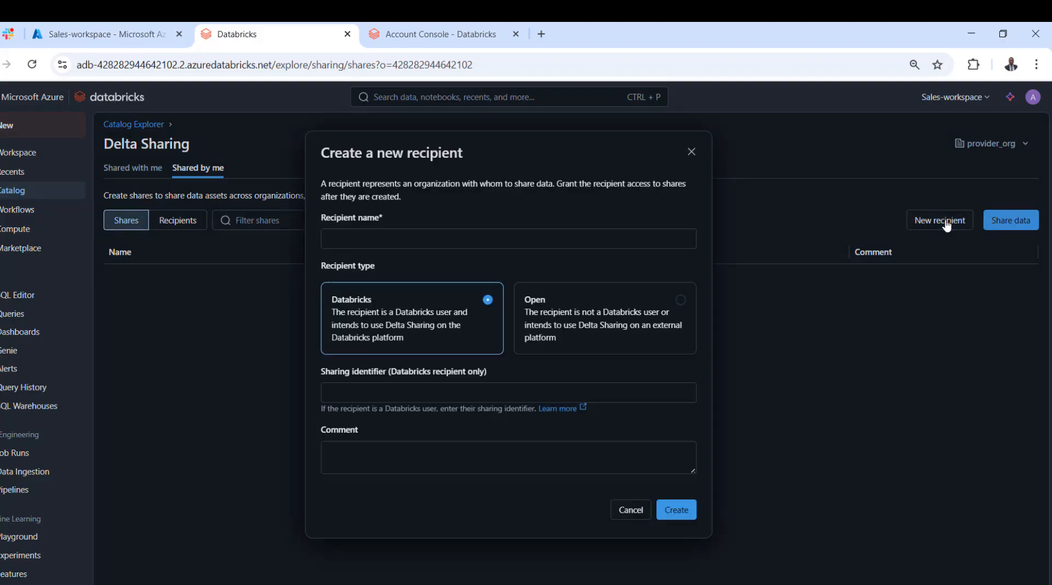
{"action": "left_click", "coordinate": [470, 236]}
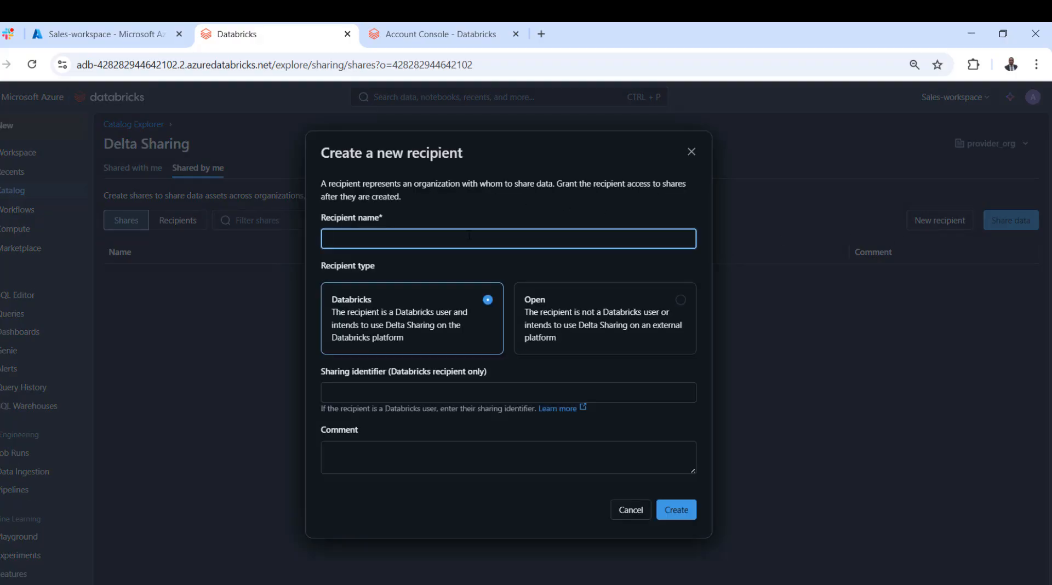
{"action": "type", "text": "external_recipient"}
Switch to the AWS Databricks workspace and copy receiver_org's sharing identifier from its Delta Sharing page.
{"action": "left_click", "coordinate": [489, 386]}
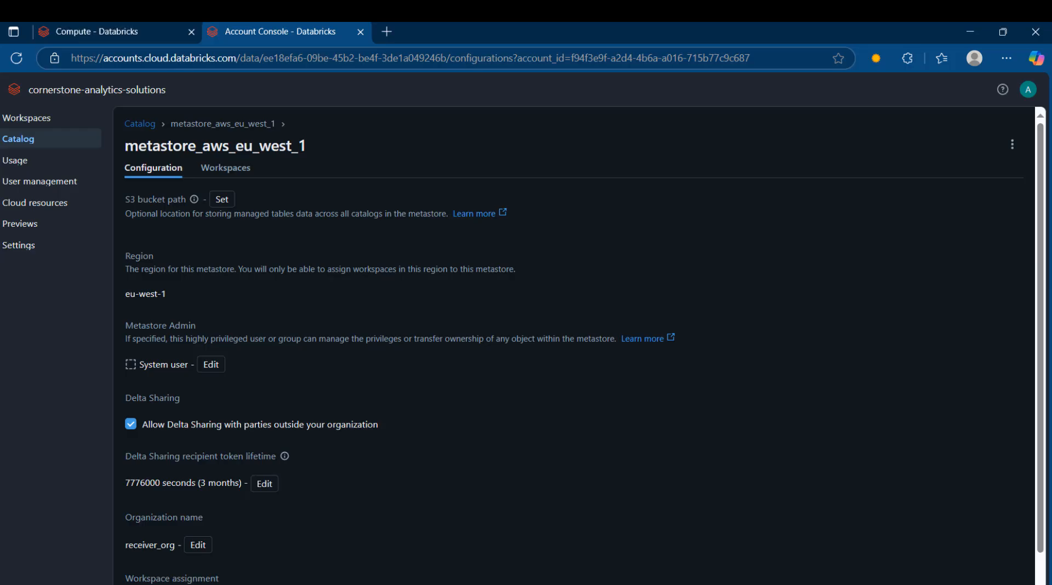
{"action": "left_click", "coordinate": [125, 30]}
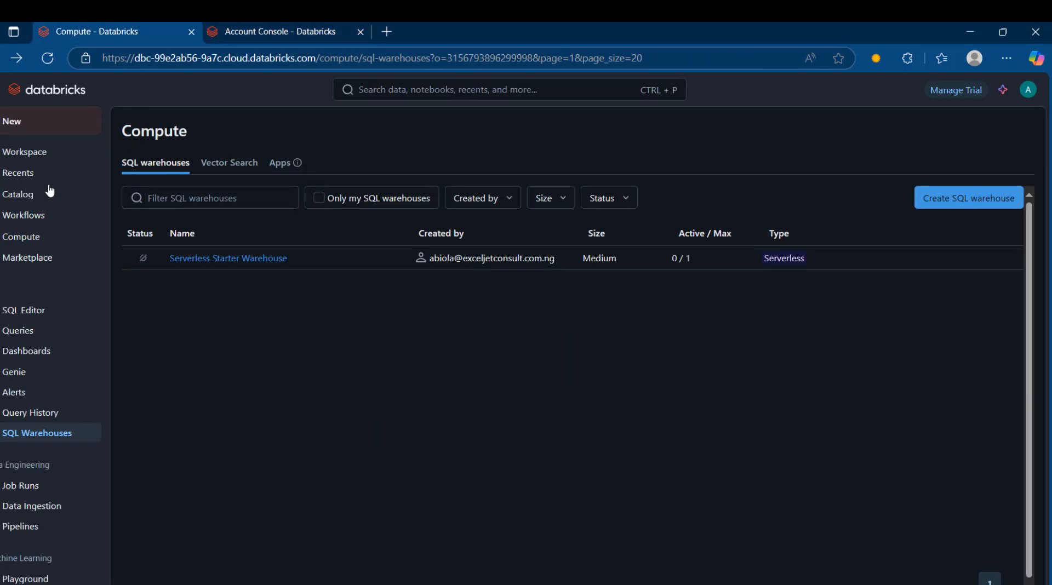
{"action": "left_click", "coordinate": [28, 196]}
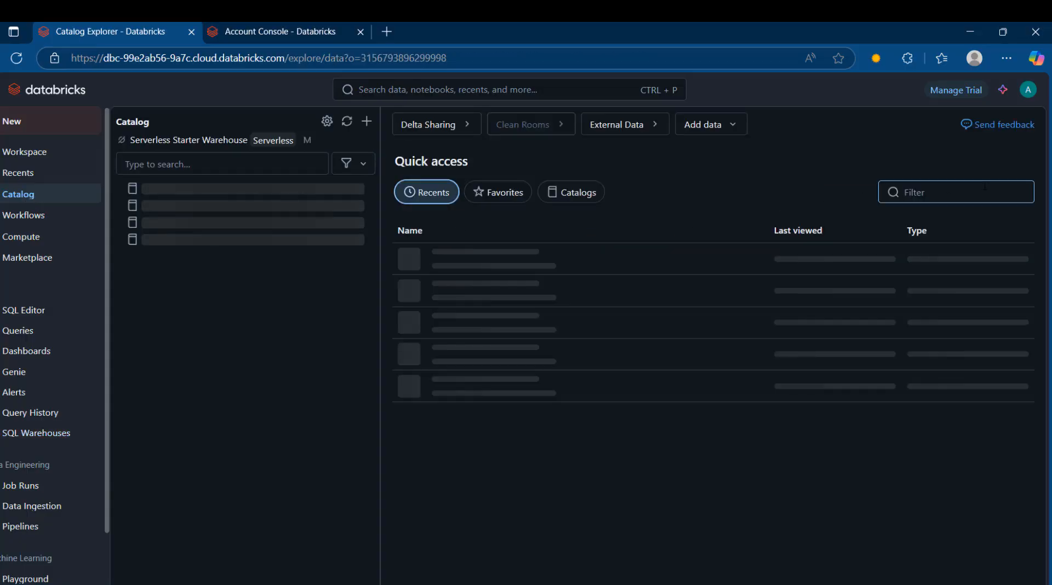
{"action": "left_click", "coordinate": [443, 123]}
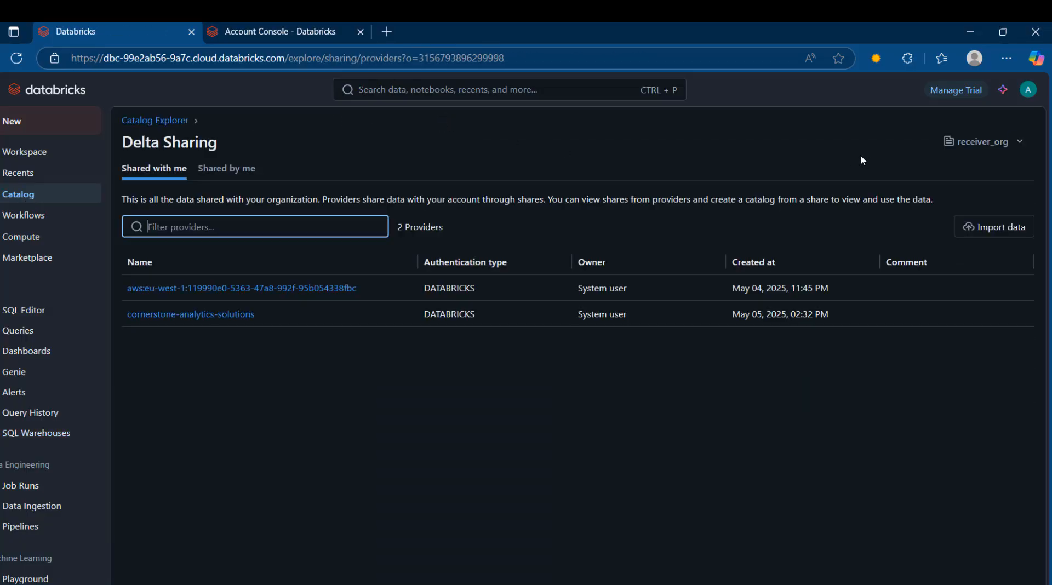
{"action": "left_click", "coordinate": [989, 143]}
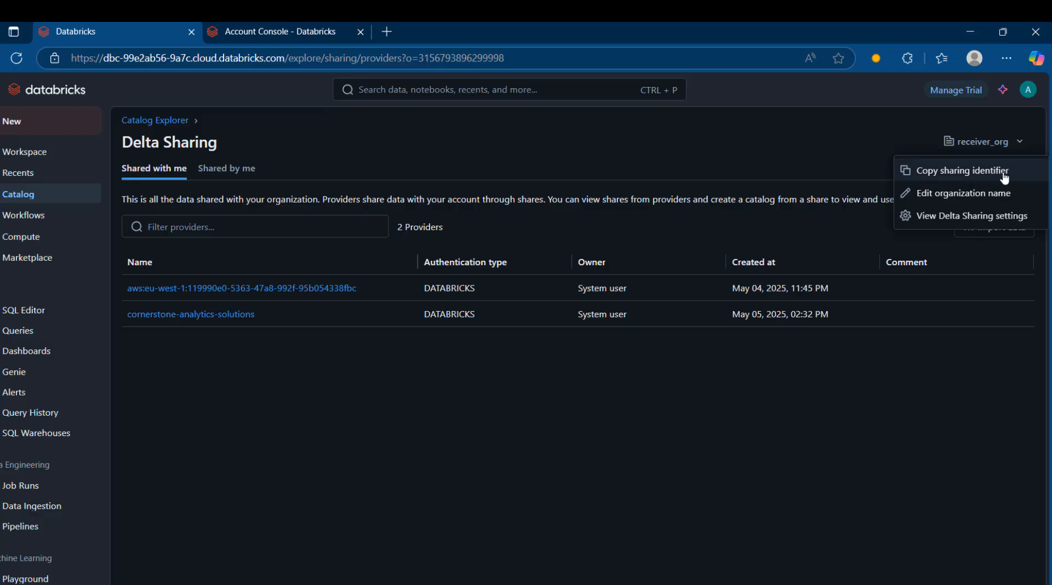
{"action": "left_click", "coordinate": [970, 174]}
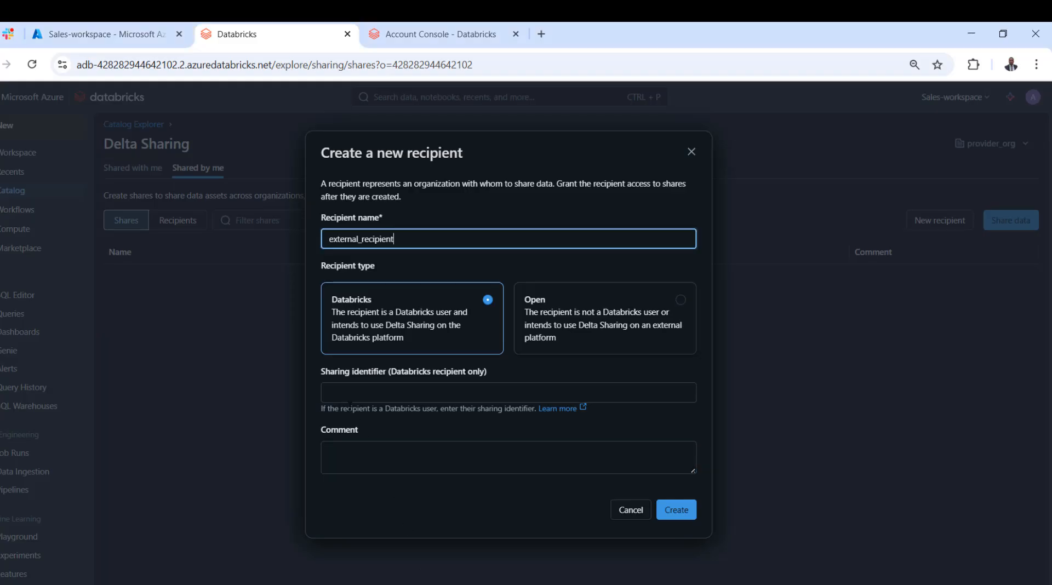
Back in the Azure workspace, paste the copied sharing identifier, review the cloud and region comparison, and create the recipient.
{"action": "left_click", "coordinate": [346, 396]}
{"action": "key", "text": "ctrl+v"}
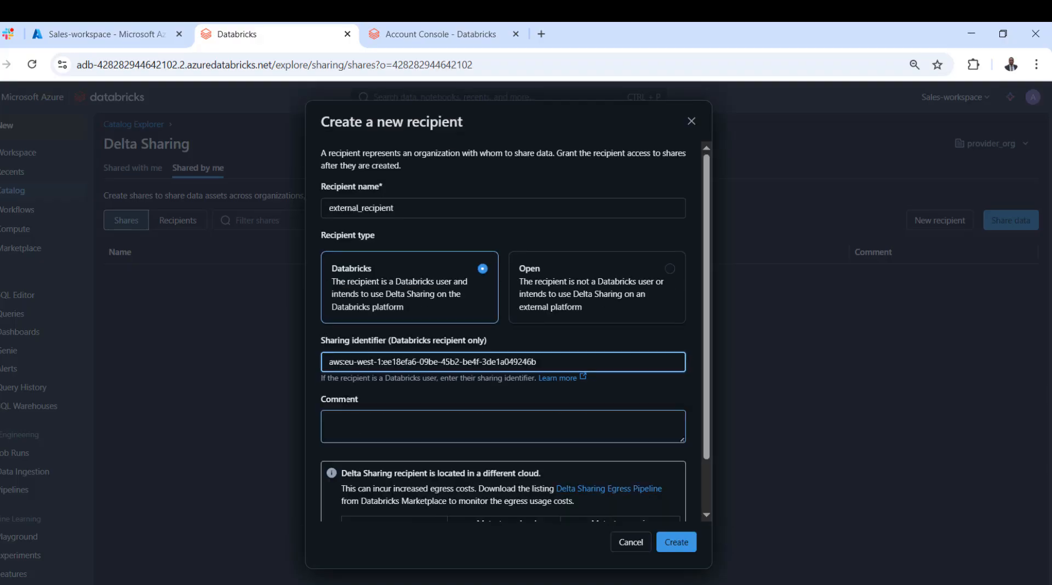
{"action": "left_click", "coordinate": [711, 366]}
{"action": "left_click_drag", "start_coordinate": [710, 368], "coordinate": [714, 520]}
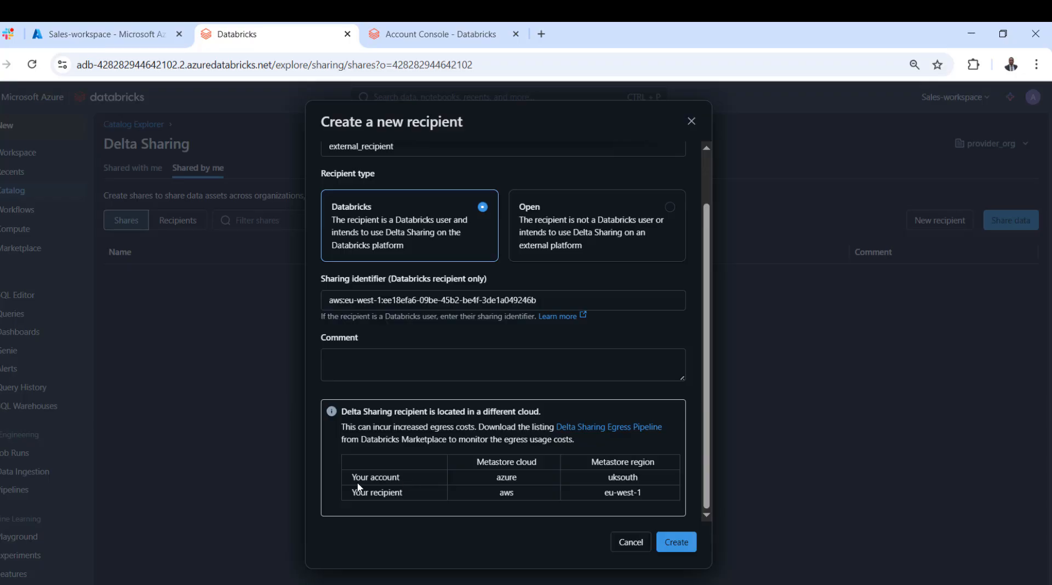
{"action": "left_click_drag", "start_coordinate": [355, 478], "coordinate": [427, 482]}
{"action": "left_click_drag", "start_coordinate": [500, 478], "coordinate": [517, 479]}
{"action": "left_click_drag", "start_coordinate": [373, 493], "coordinate": [425, 493]}
{"action": "left_click_drag", "start_coordinate": [499, 493], "coordinate": [513, 493]}
{"action": "left_click", "coordinate": [677, 545]}
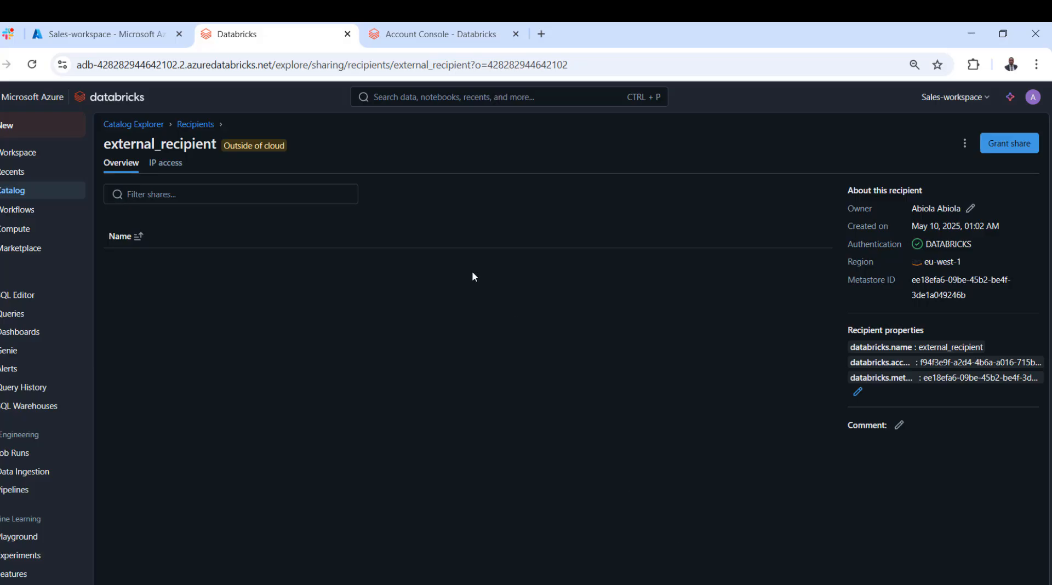
Return to the provider's outgoing Delta Sharing shares and start a new share named sales_data, leaving the comment empty.
{"action": "mouse_move", "coordinate": [254, 154]}
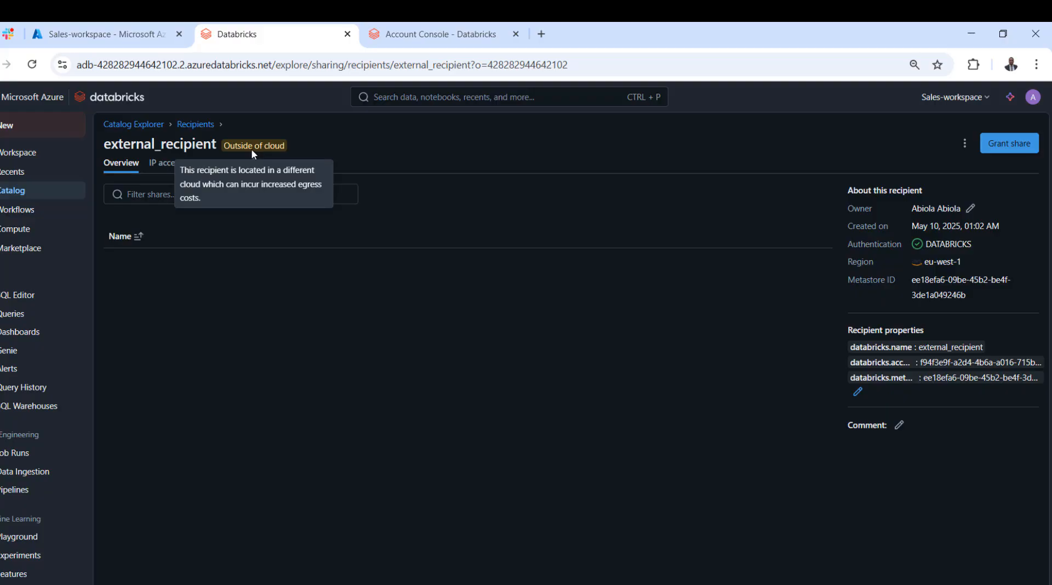
{"action": "left_click", "coordinate": [146, 128]}
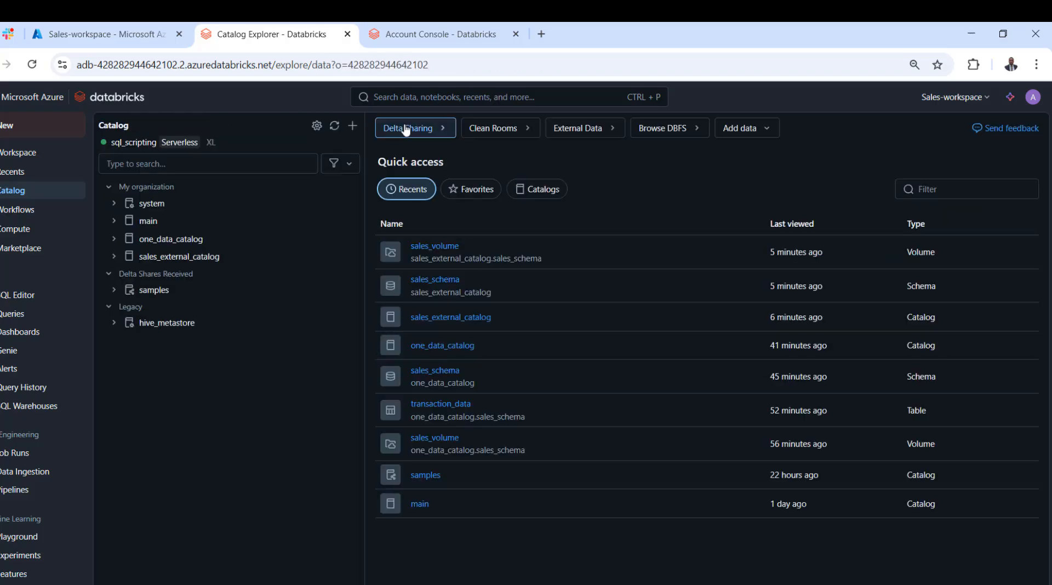
{"action": "left_click", "coordinate": [410, 129]}
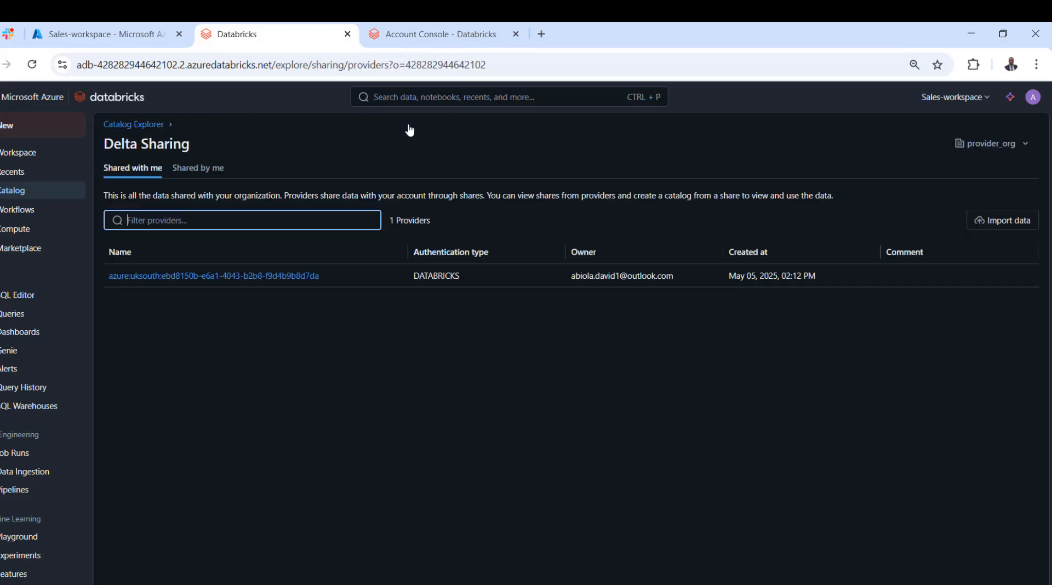
{"action": "left_click", "coordinate": [207, 169]}
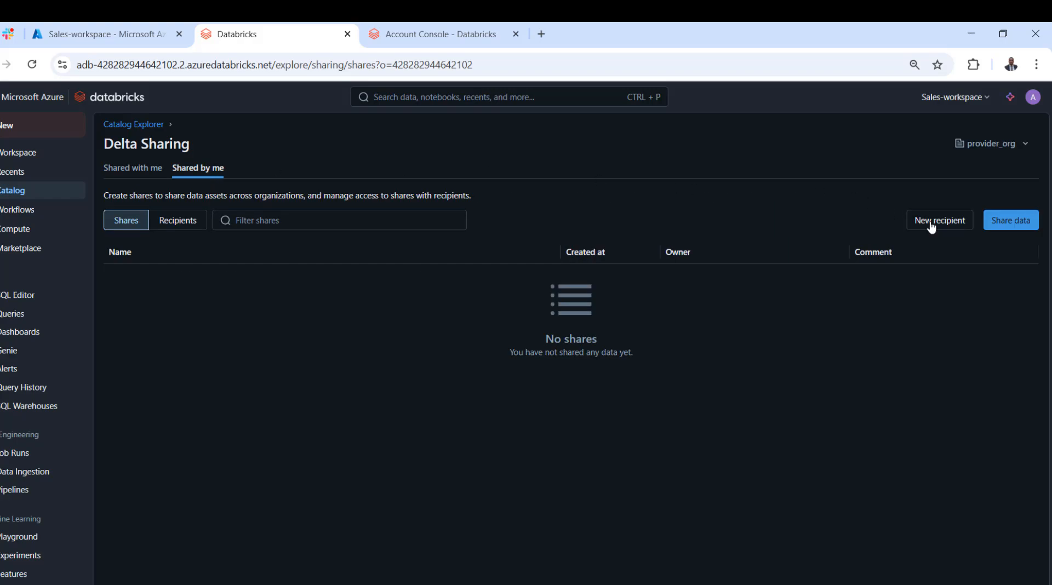
{"action": "left_click", "coordinate": [989, 222]}
{"action": "left_click", "coordinate": [465, 213]}
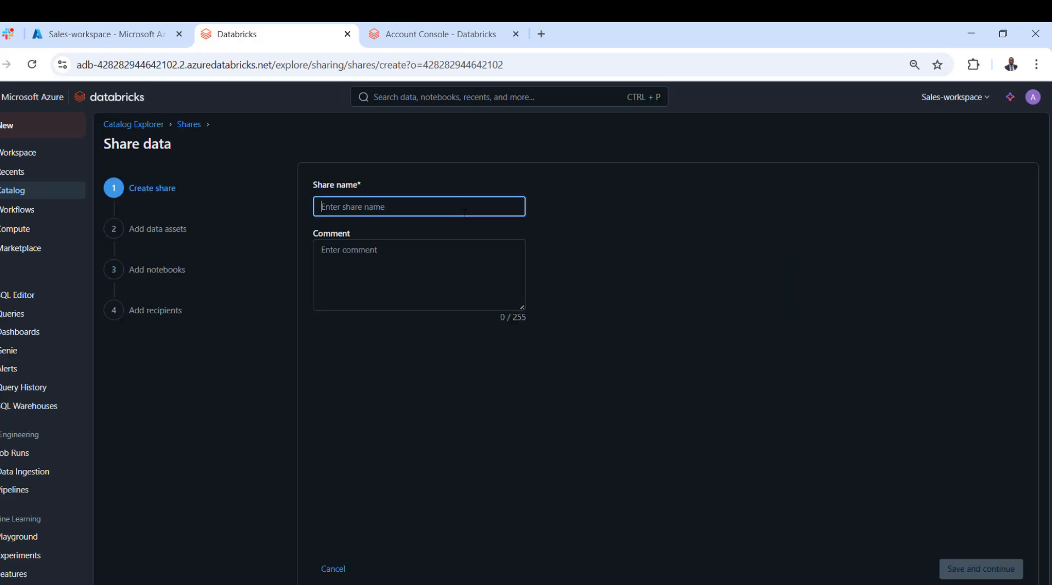
{"action": "type", "text": "sales_data"}
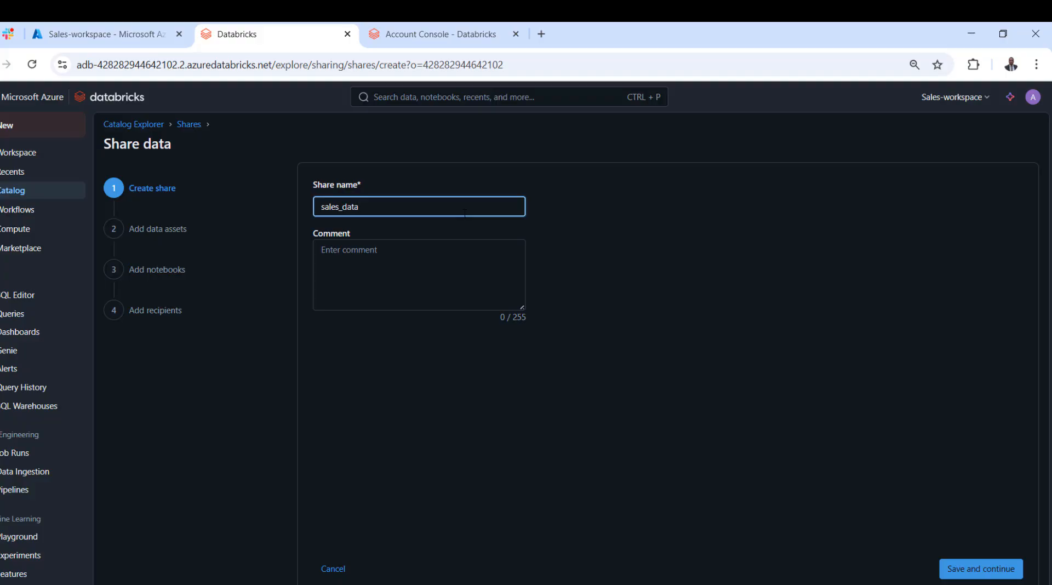
{"action": "left_click", "coordinate": [461, 258]}
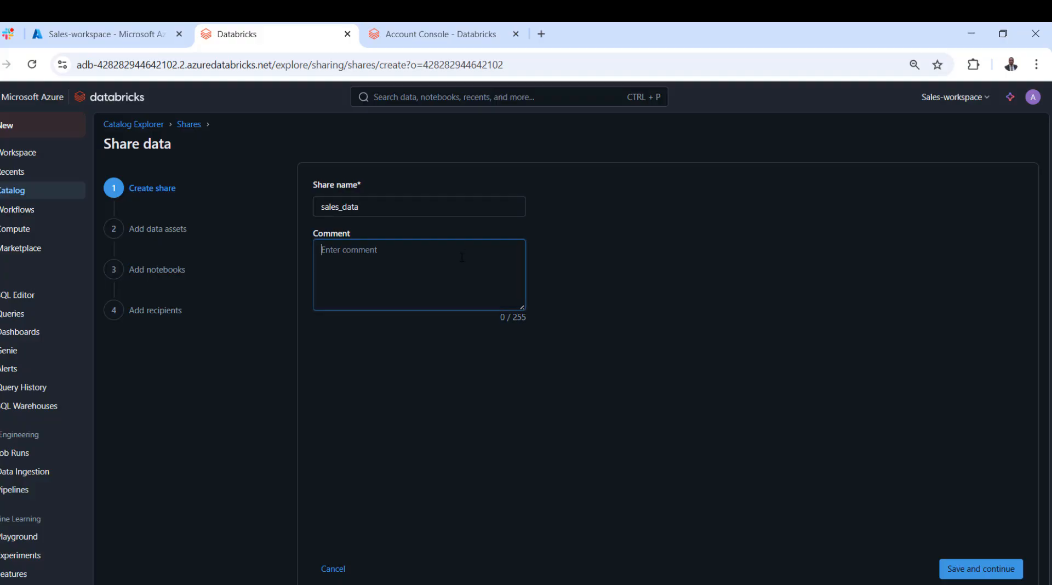
{"action": "left_click", "coordinate": [970, 572]}
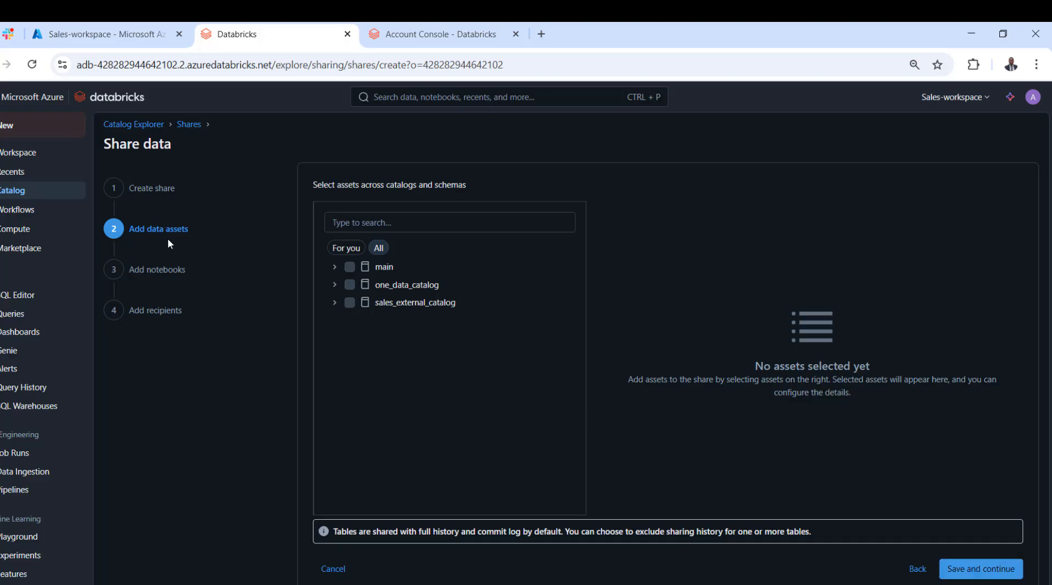
Add the transaction_data table from sales_schema in sales_external_catalog to the share's data assets and save the selection.
{"action": "left_click", "coordinate": [334, 302]}
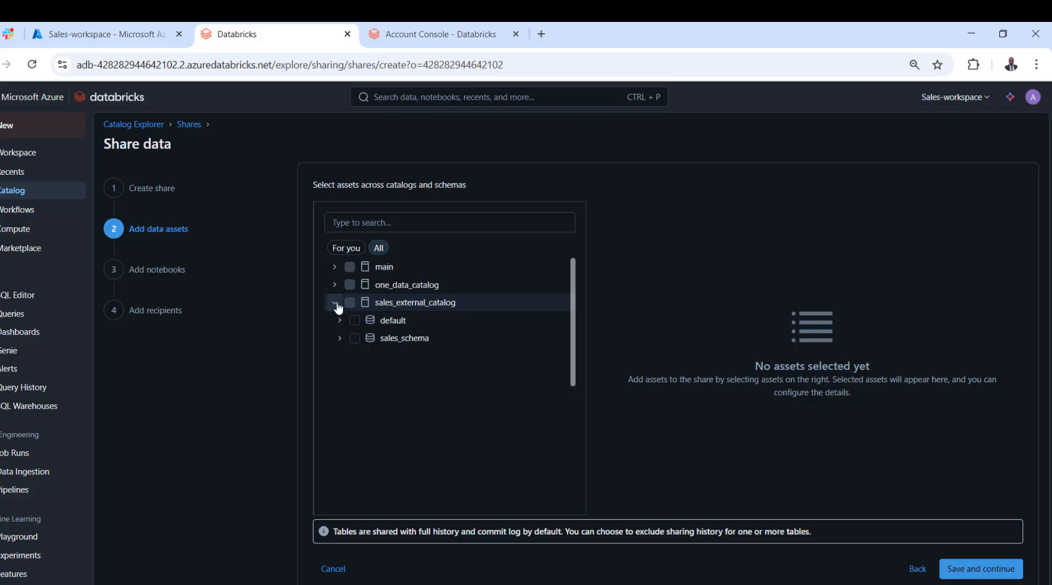
{"action": "left_click", "coordinate": [340, 339]}
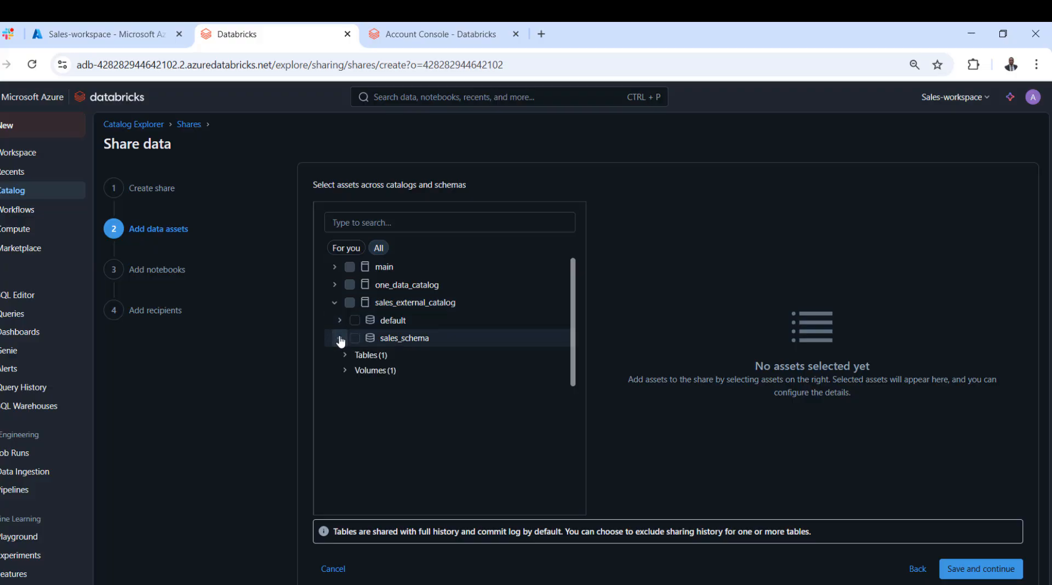
{"action": "left_click", "coordinate": [345, 355]}
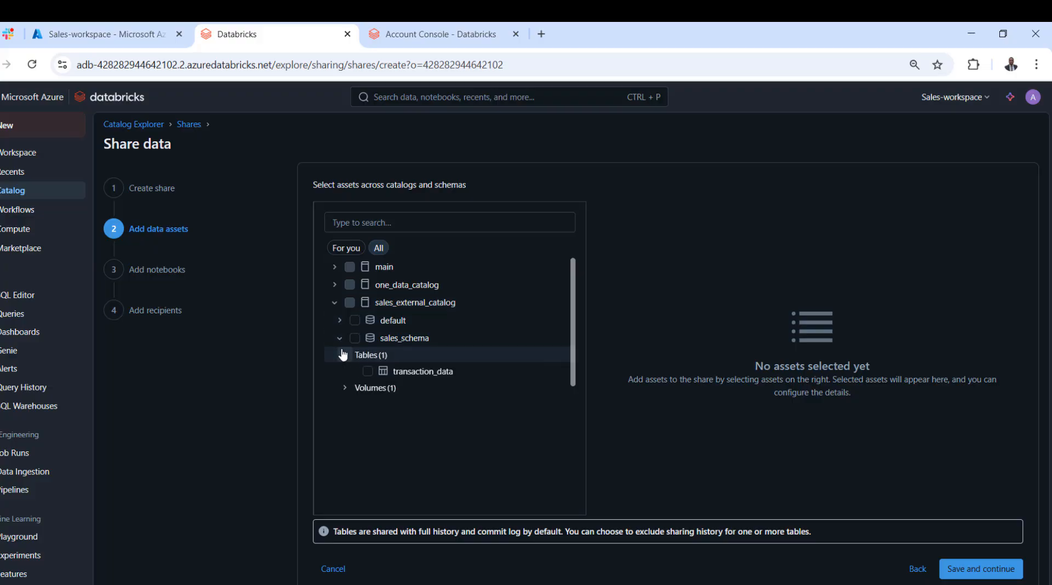
{"action": "left_click", "coordinate": [368, 371]}
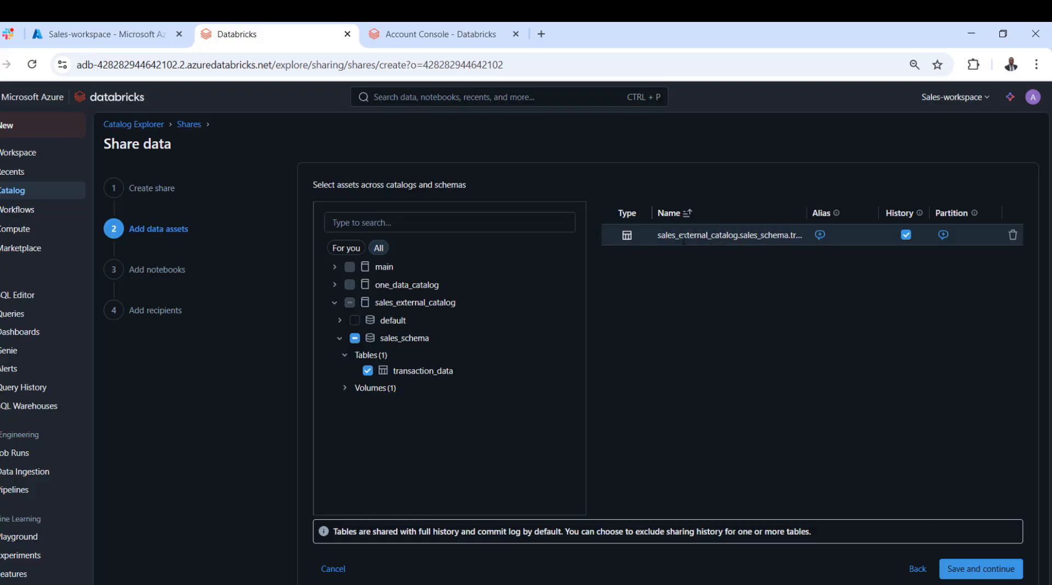
{"action": "left_click_drag", "start_coordinate": [661, 236], "coordinate": [721, 234]}
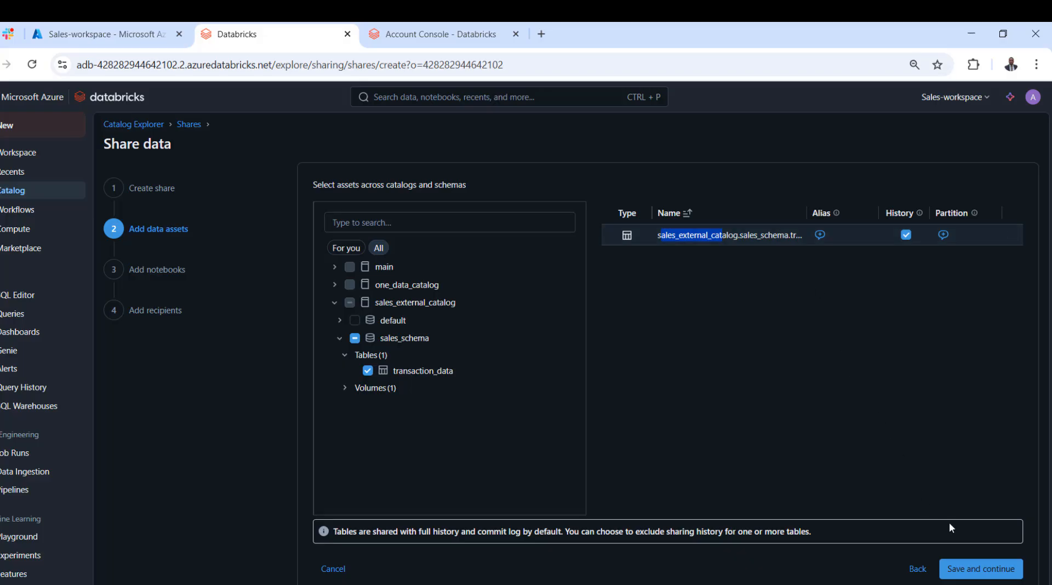
{"action": "left_click", "coordinate": [984, 570]}
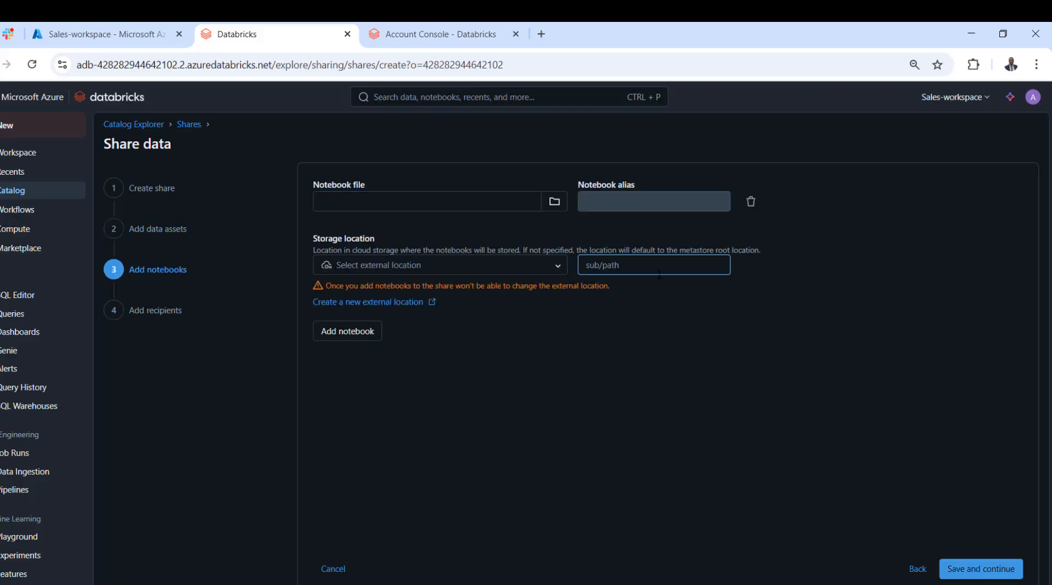
Skip adding notebooks, select external_recipient as the recipient of the sales_data share, and share the data.
{"action": "left_click", "coordinate": [984, 571]}
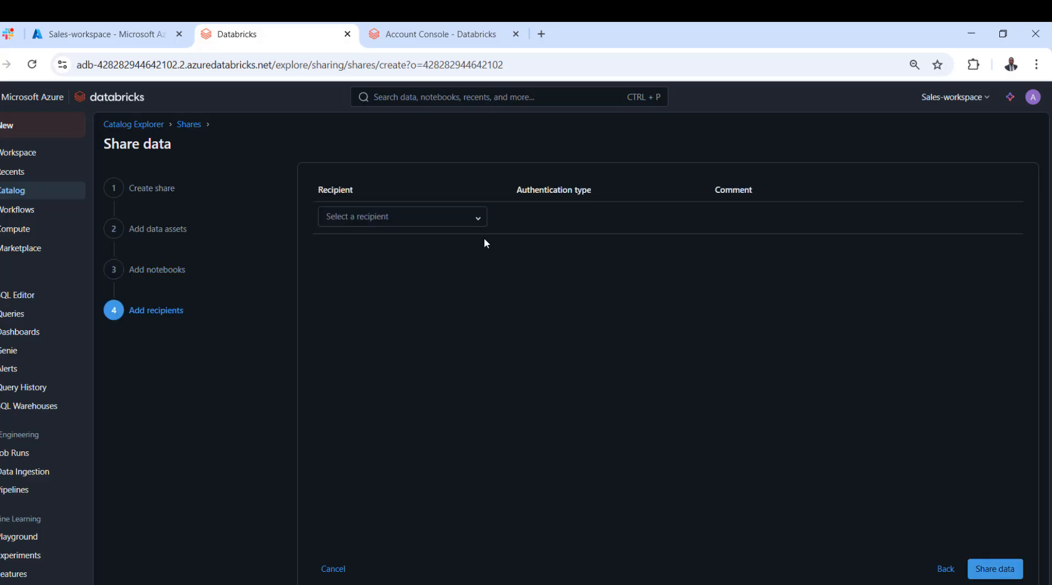
{"action": "left_click", "coordinate": [478, 222]}
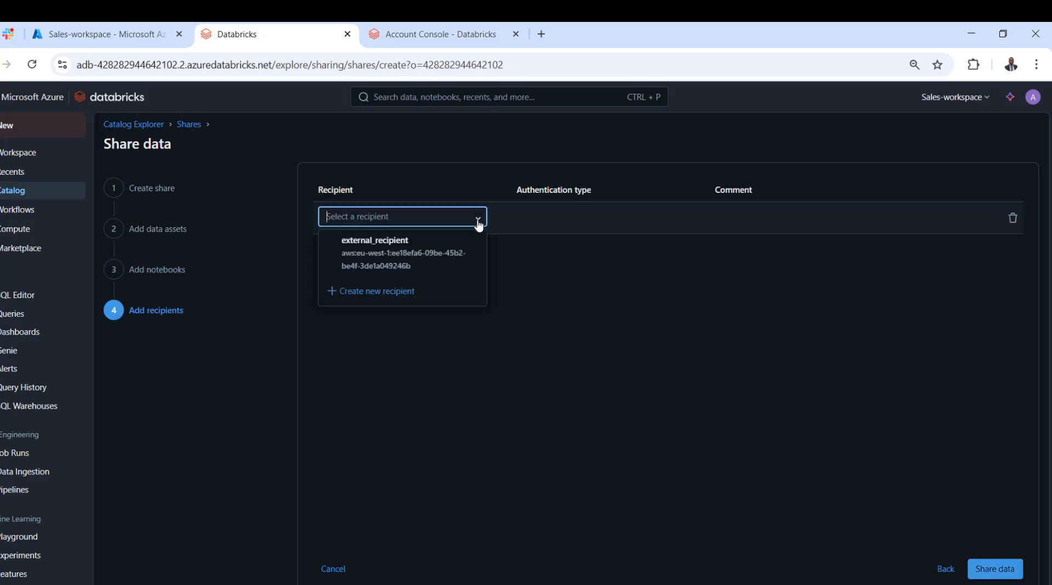
{"action": "left_click", "coordinate": [411, 255]}
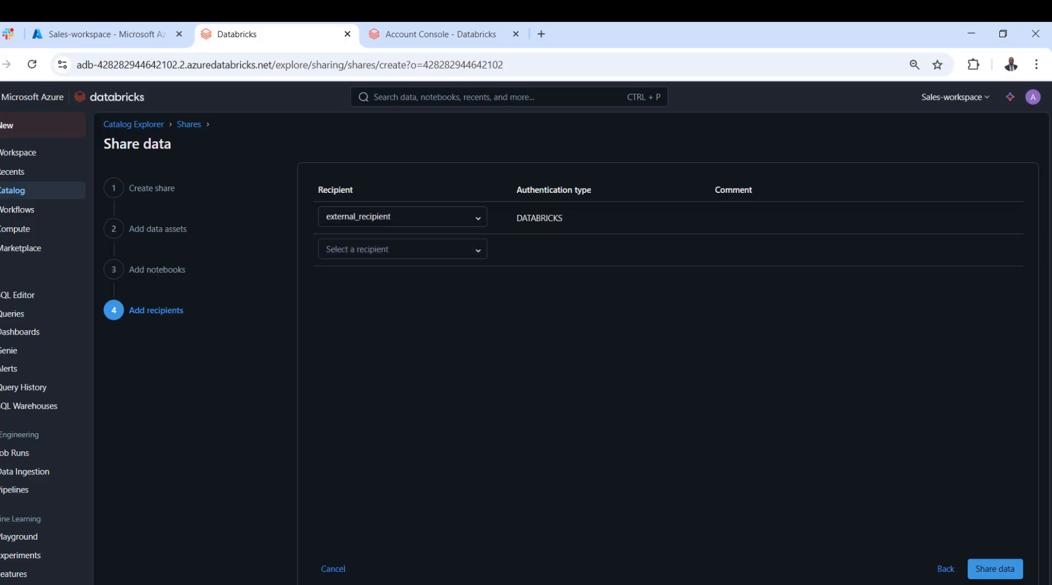
{"action": "left_click", "coordinate": [995, 569]}
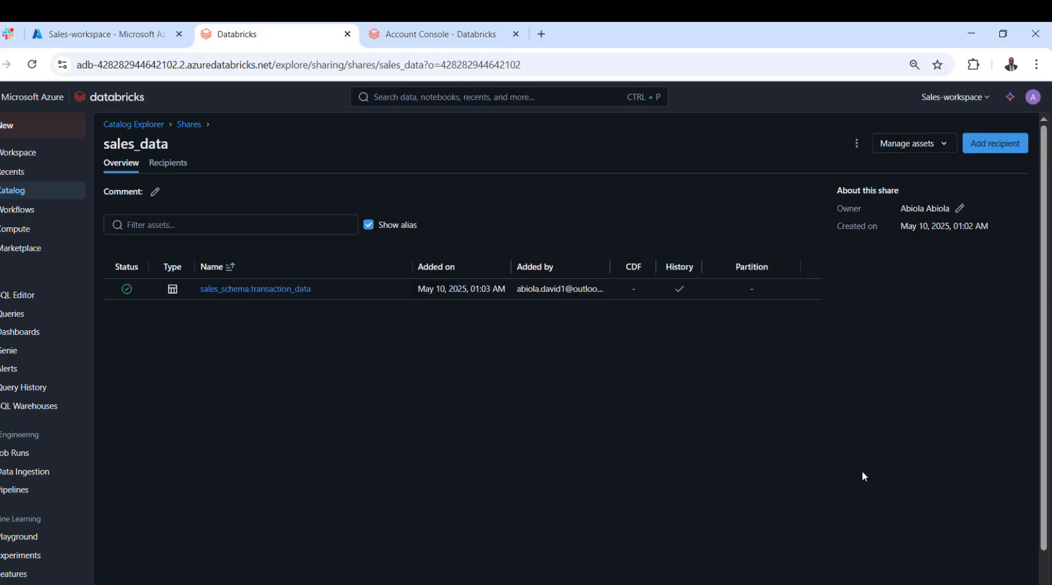
Return to Delta Sharing and open external_recipient from the recipients of the data shared by the organization.
{"action": "left_click", "coordinate": [156, 125]}
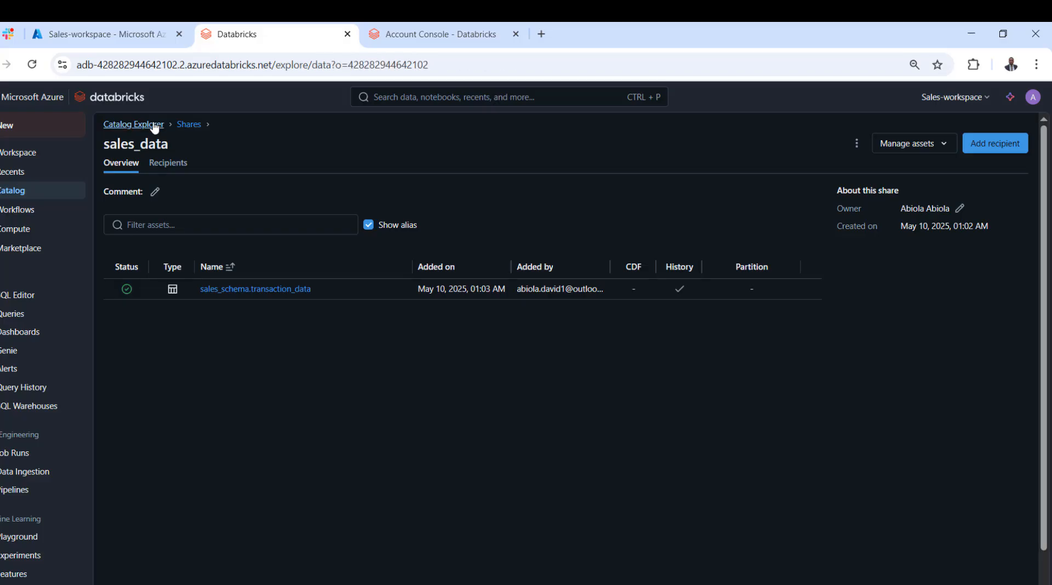
{"action": "left_click", "coordinate": [431, 133]}
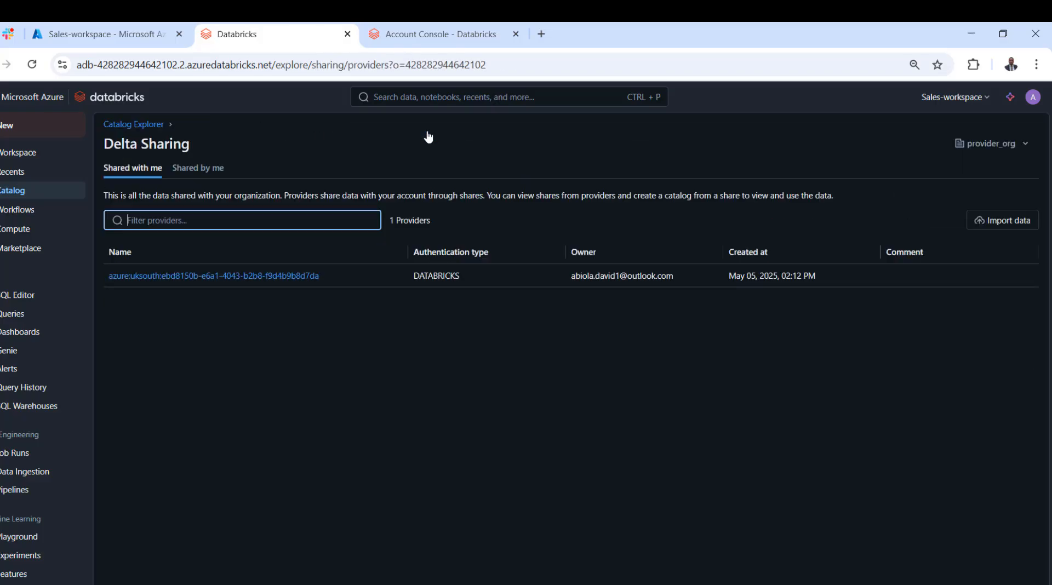
{"action": "left_click", "coordinate": [203, 170]}
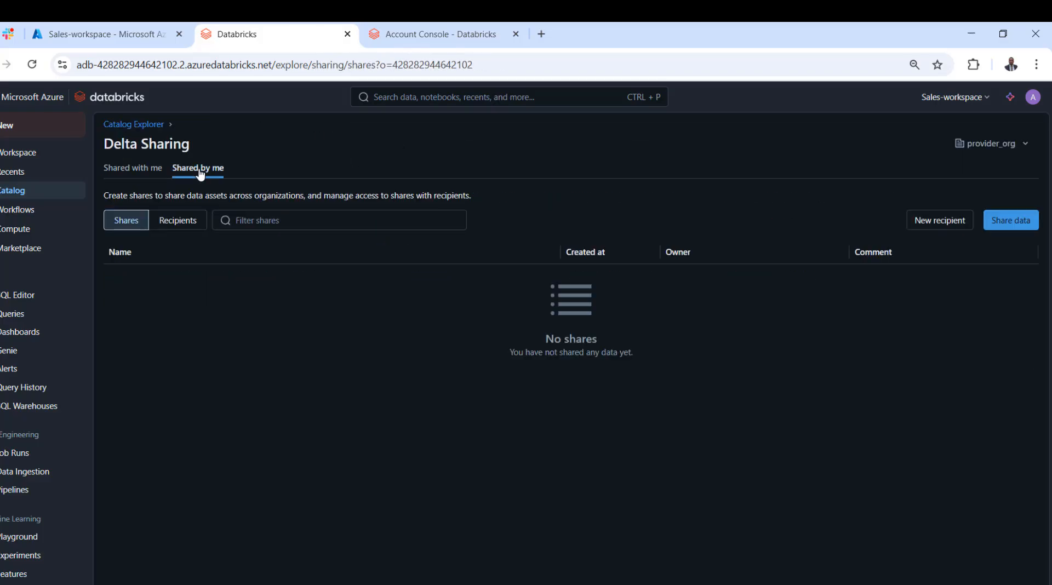
{"action": "left_click", "coordinate": [184, 229]}
{"action": "left_click", "coordinate": [192, 277]}
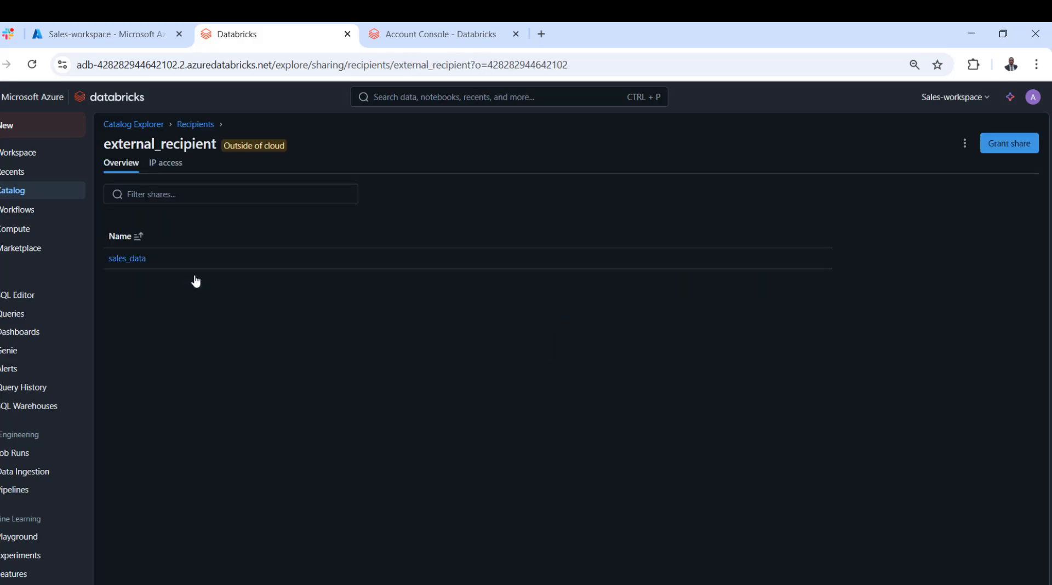
Grant the sales_data share to external_recipient, reloading the recipient page if the share is not offered.
{"action": "left_click", "coordinate": [1022, 149]}
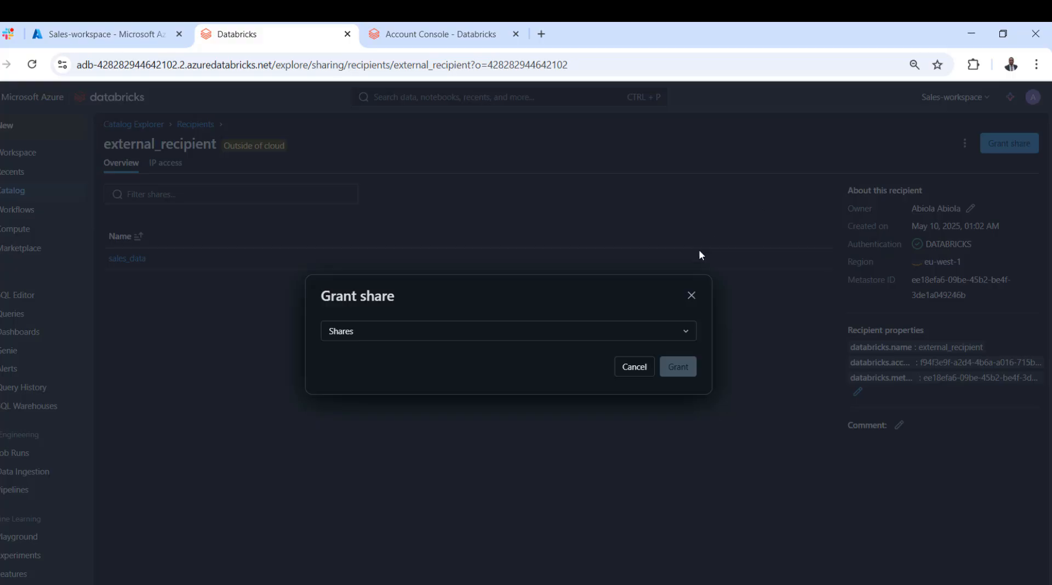
{"action": "left_click", "coordinate": [667, 335]}
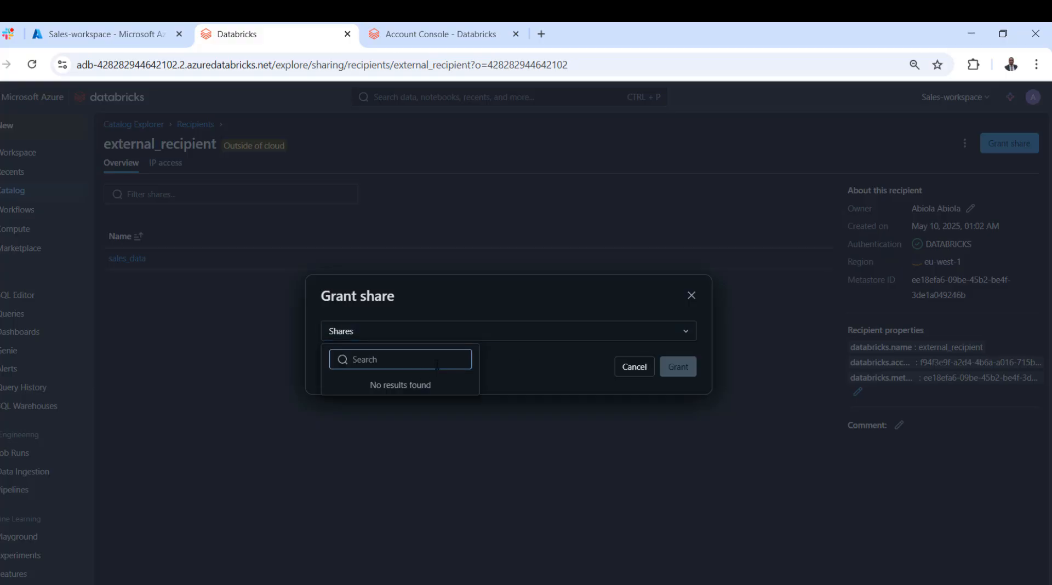
{"action": "left_click", "coordinate": [38, 66]}
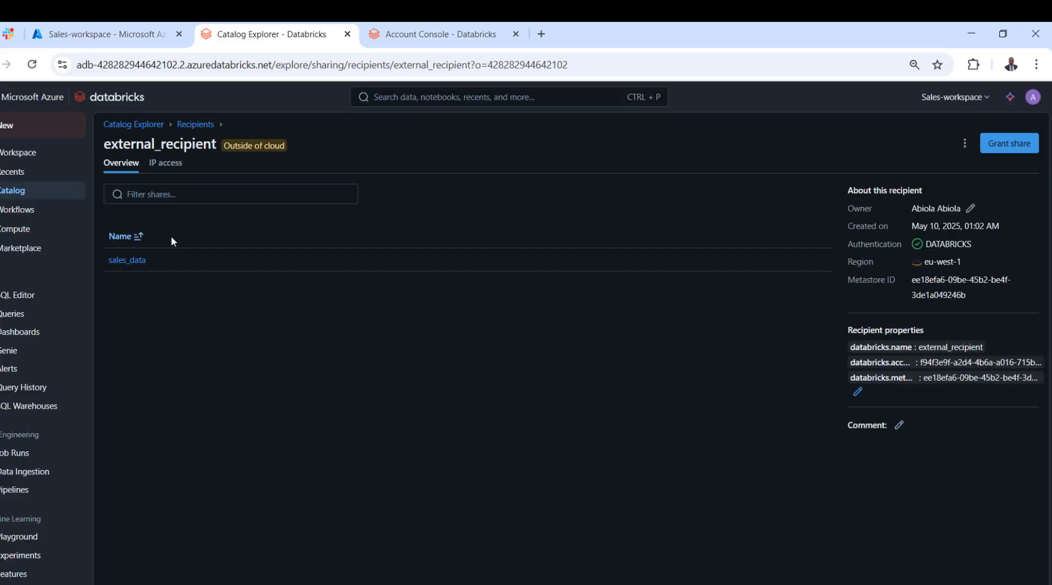
{"action": "left_click", "coordinate": [1009, 143]}
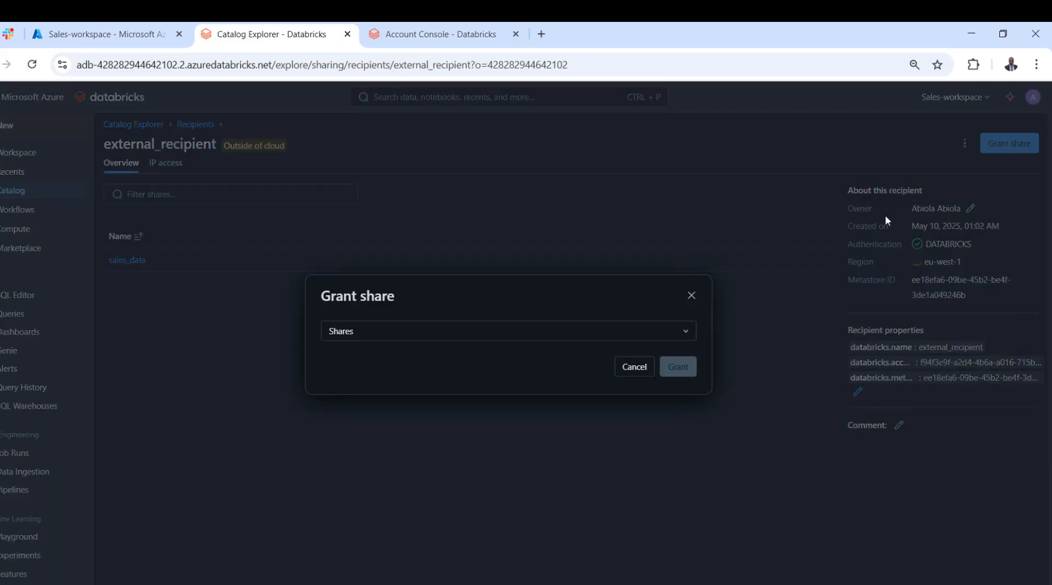
{"action": "left_click", "coordinate": [536, 332]}
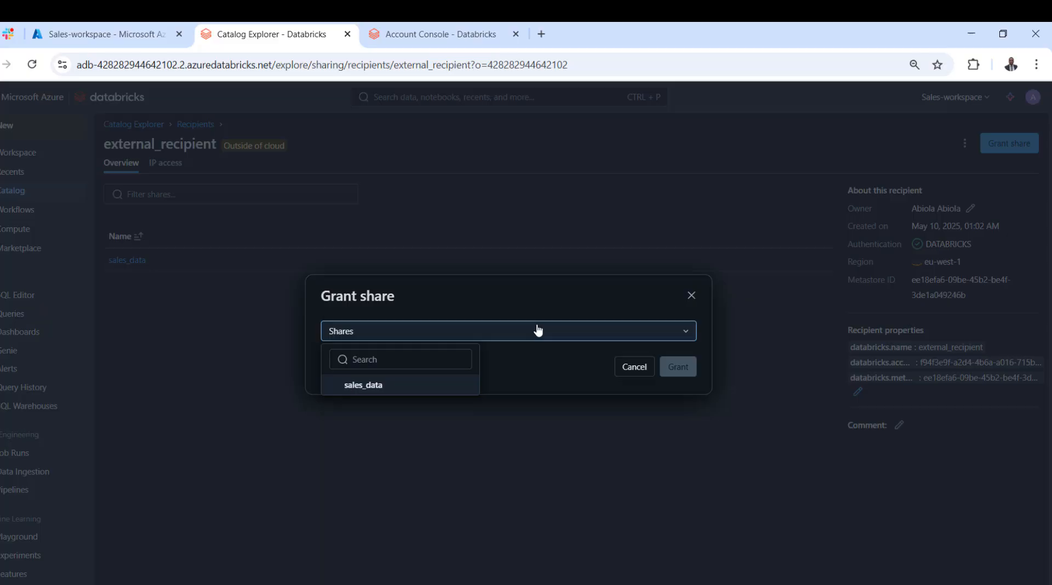
{"action": "left_click", "coordinate": [385, 387]}
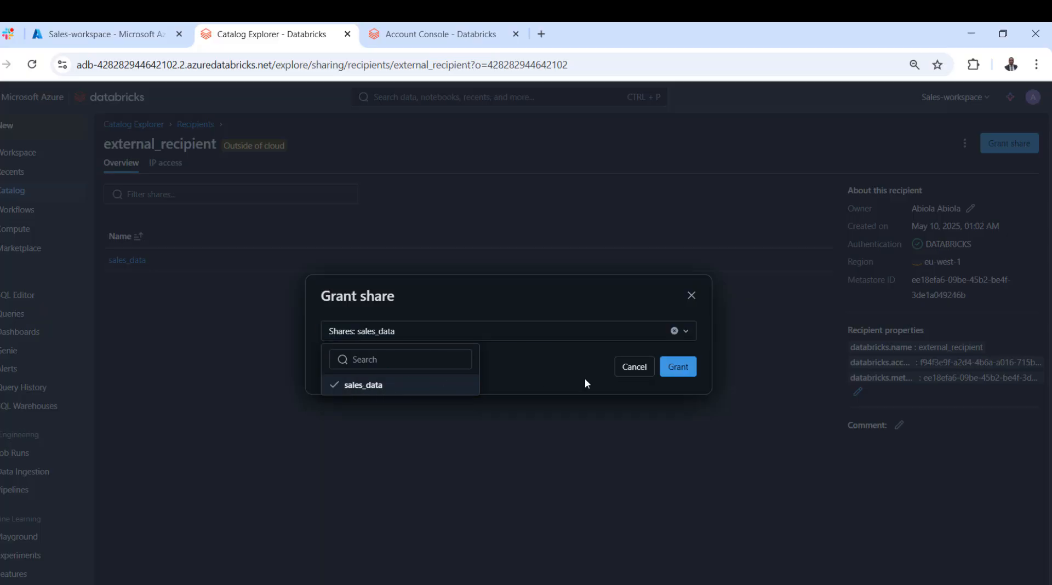
{"action": "left_click", "coordinate": [688, 368]}
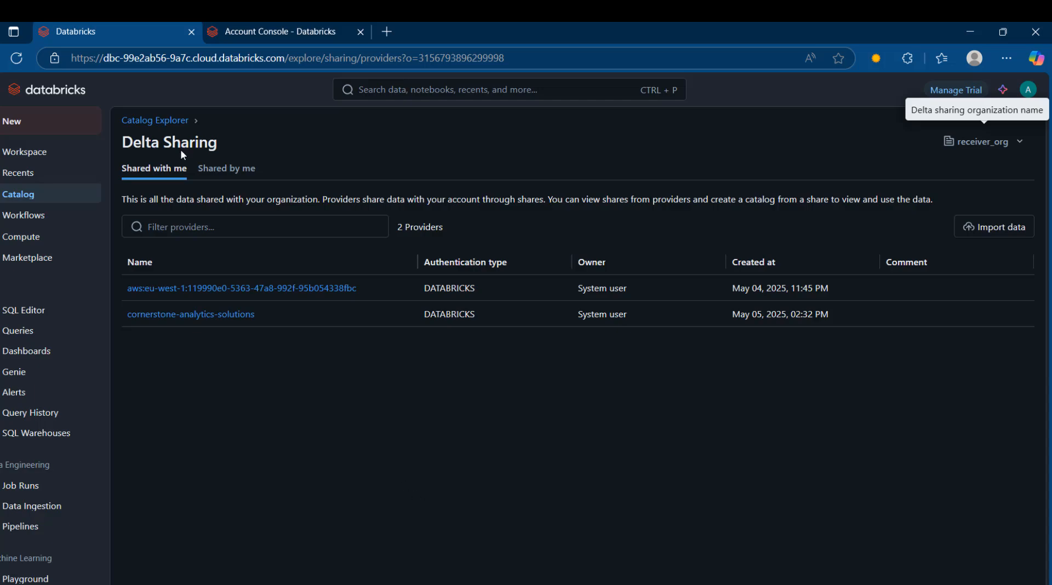
In the AWS workspace, refresh Delta Sharing and create catalog sales_external_catalog2 from the sales_data share of provider cornerstone-analytics-solutions.
{"action": "left_click", "coordinate": [17, 60]}
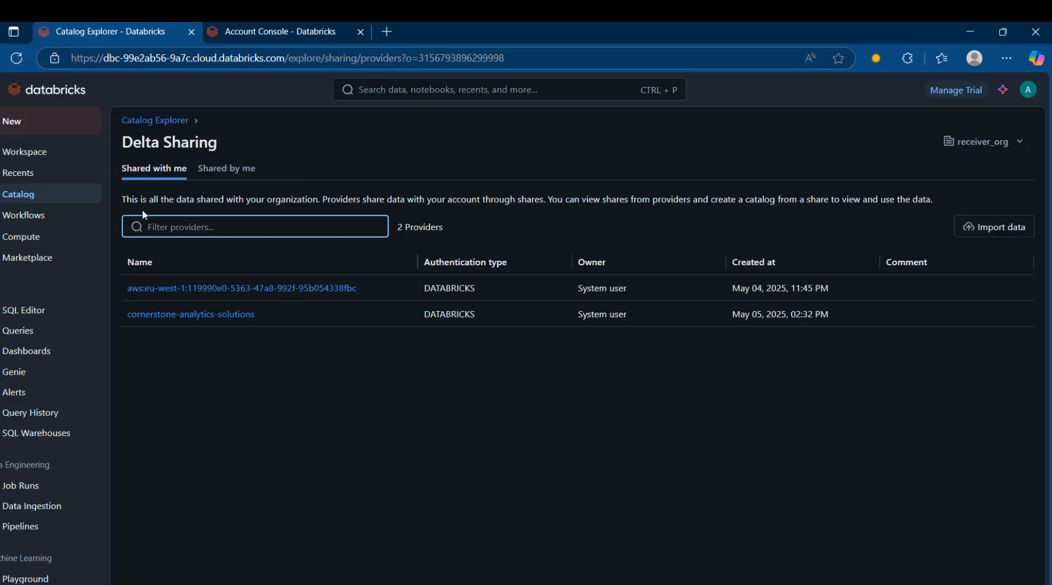
{"action": "left_click", "coordinate": [207, 316]}
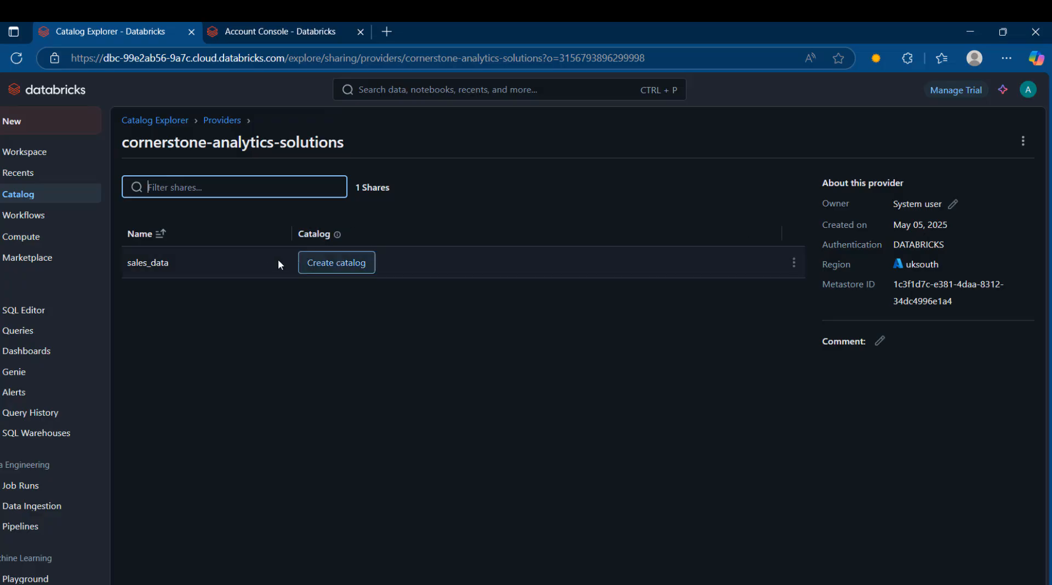
{"action": "left_click", "coordinate": [330, 270]}
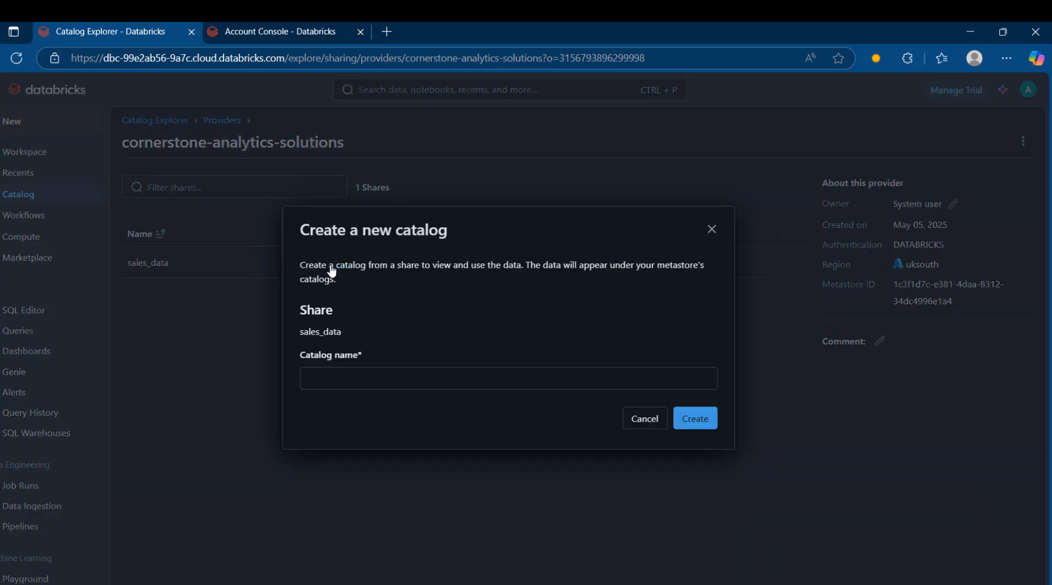
{"action": "left_click", "coordinate": [394, 378]}
{"action": "type", "text": "s"}
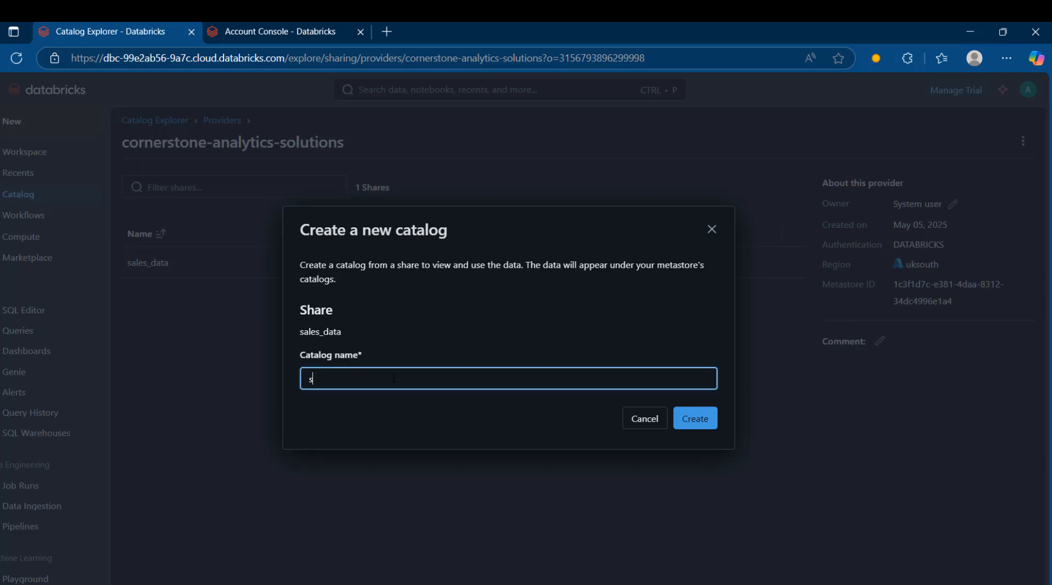
{"action": "type", "text": "ales_external_catalog2"}
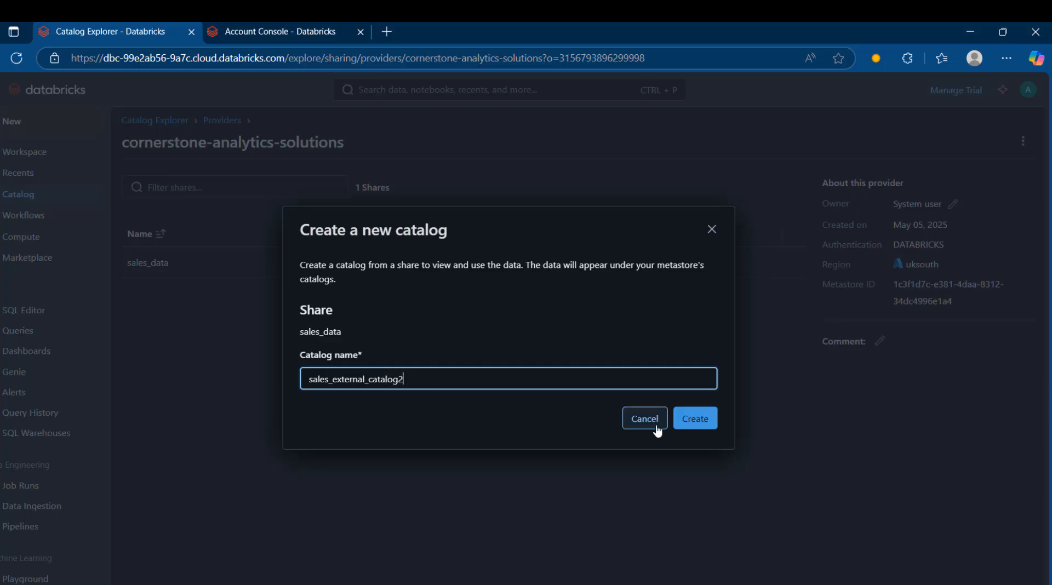
{"action": "left_click", "coordinate": [694, 429]}
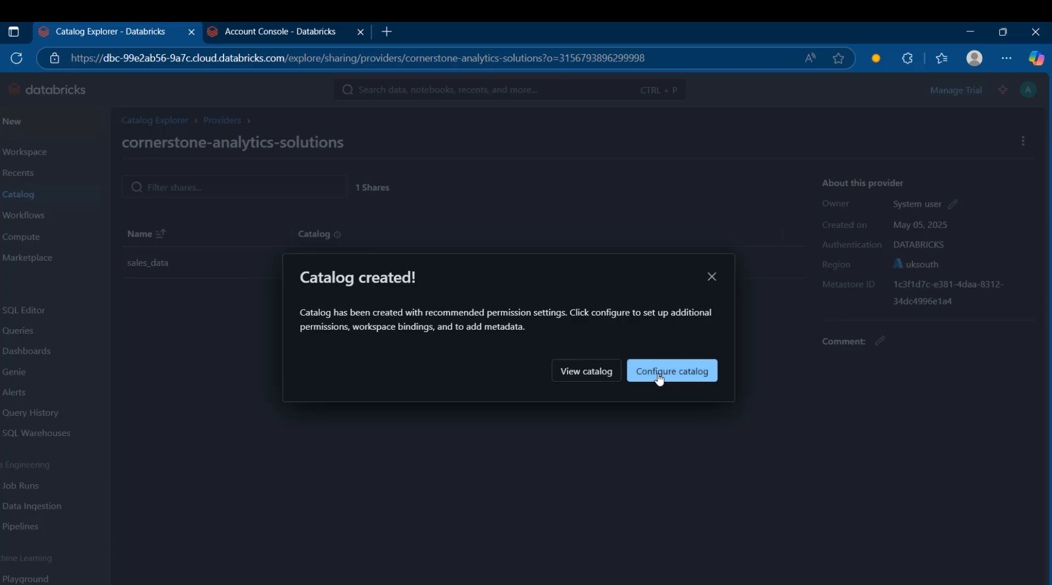
{"action": "left_click", "coordinate": [714, 279]}
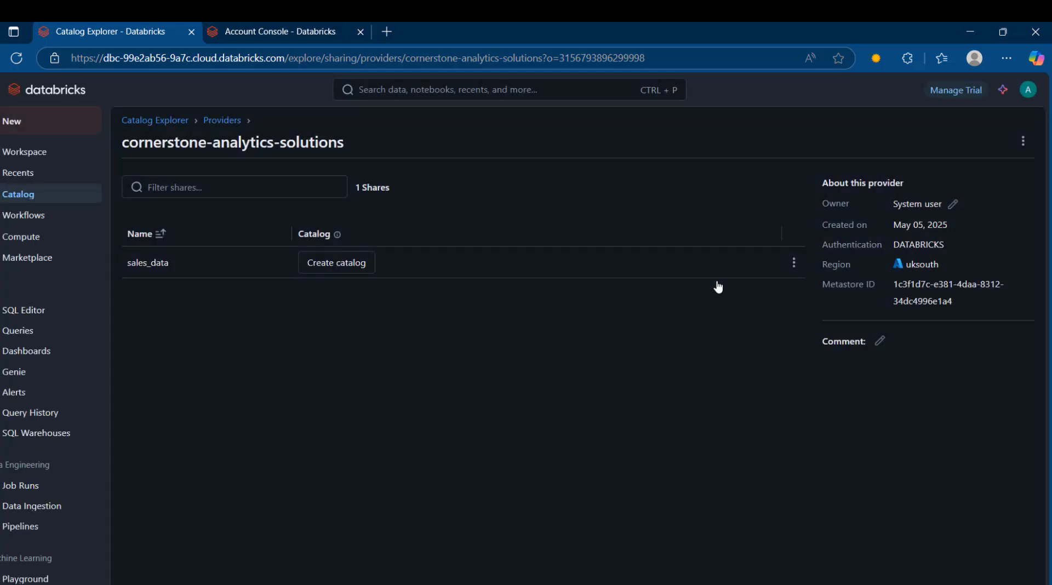
Open the transaction_data table in sales_schema of the received catalog sales_external_catalog2 and refresh the table.
{"action": "left_click", "coordinate": [47, 198]}
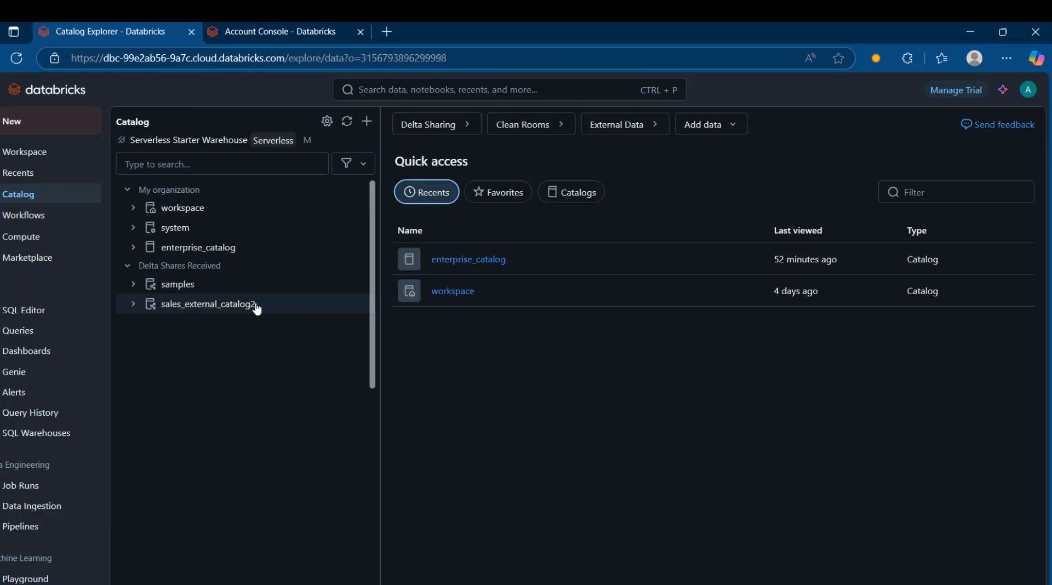
{"action": "left_click", "coordinate": [250, 310]}
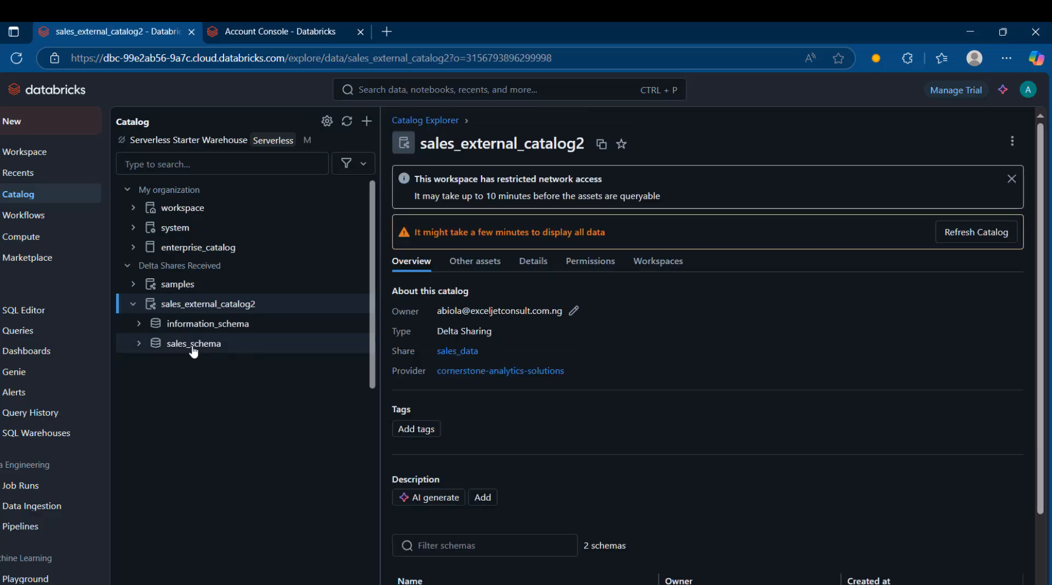
{"action": "mouse_move", "coordinate": [200, 349]}
{"action": "left_click", "coordinate": [138, 345]}
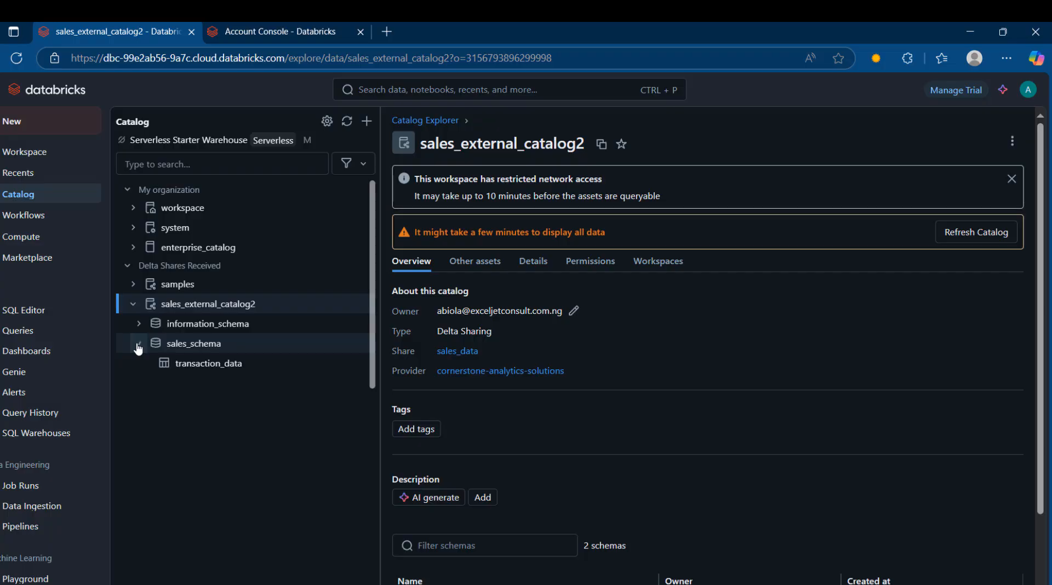
{"action": "mouse_move", "coordinate": [211, 370]}
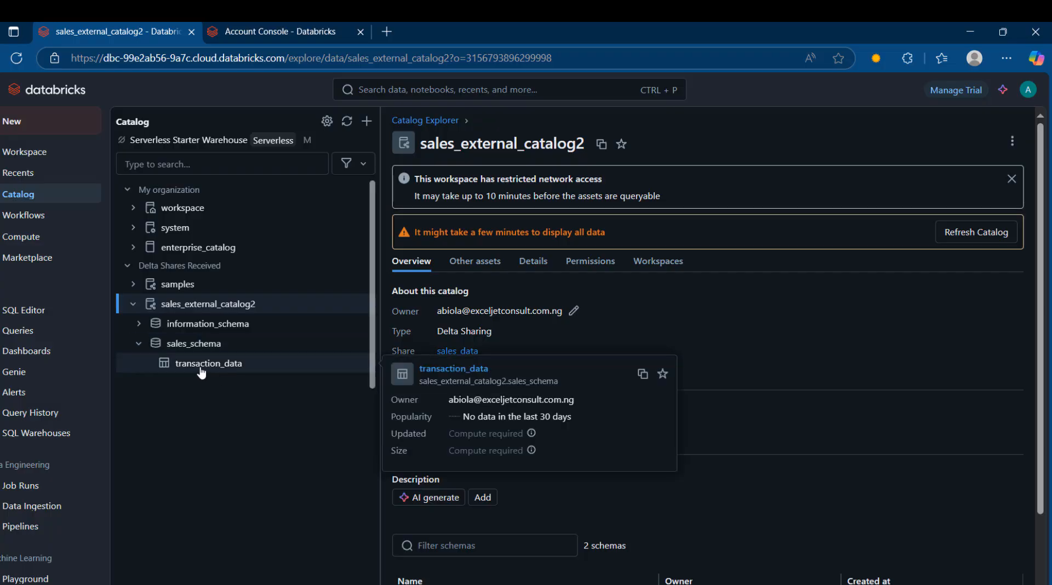
{"action": "left_click", "coordinate": [202, 371]}
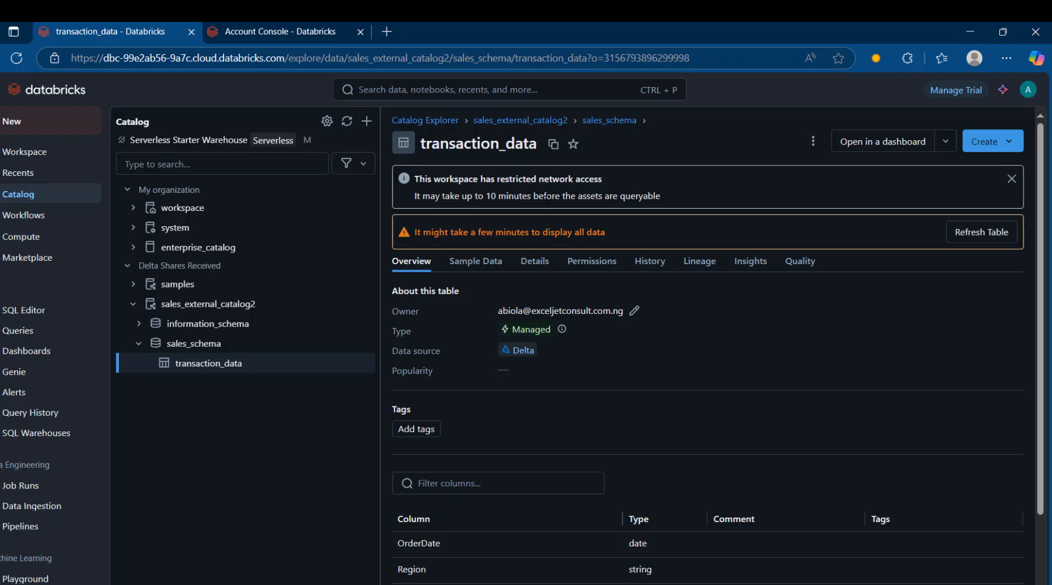
{"action": "left_click", "coordinate": [983, 235]}
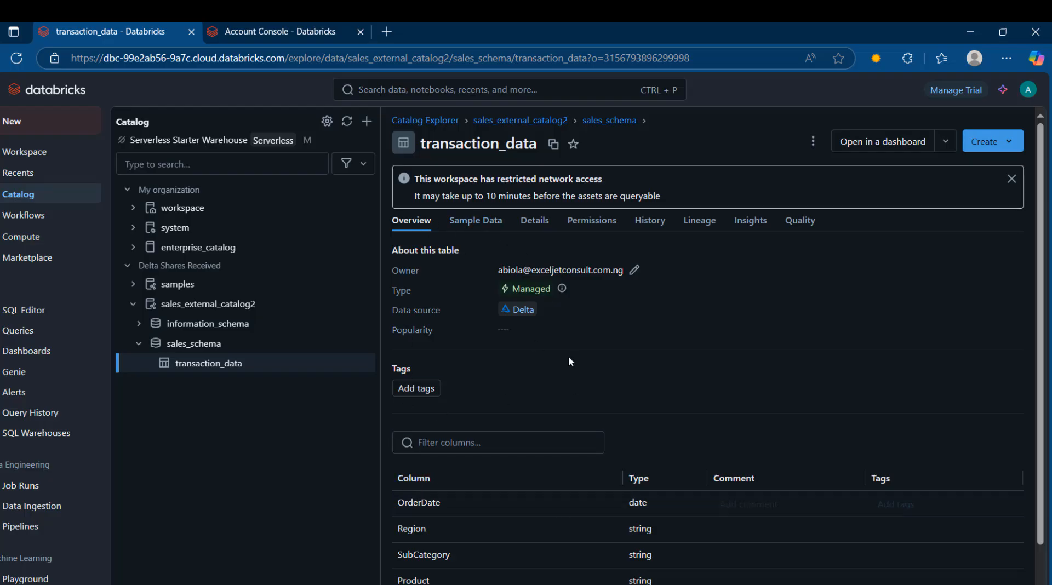
Show transaction_data's sample data by attaching and starting the Serverless Starter Warehouse.
{"action": "left_click", "coordinate": [467, 222]}
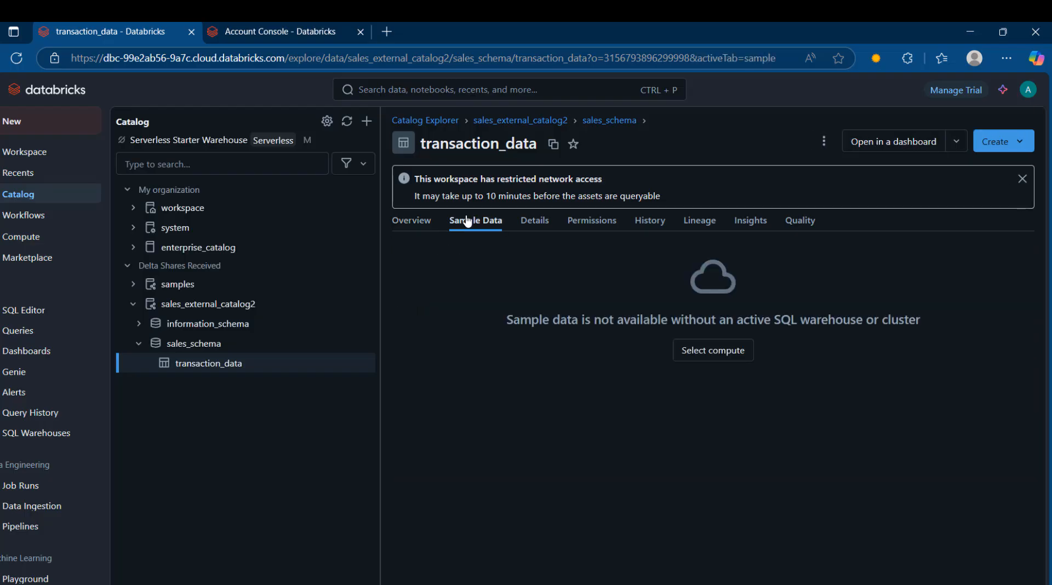
{"action": "left_click", "coordinate": [734, 350]}
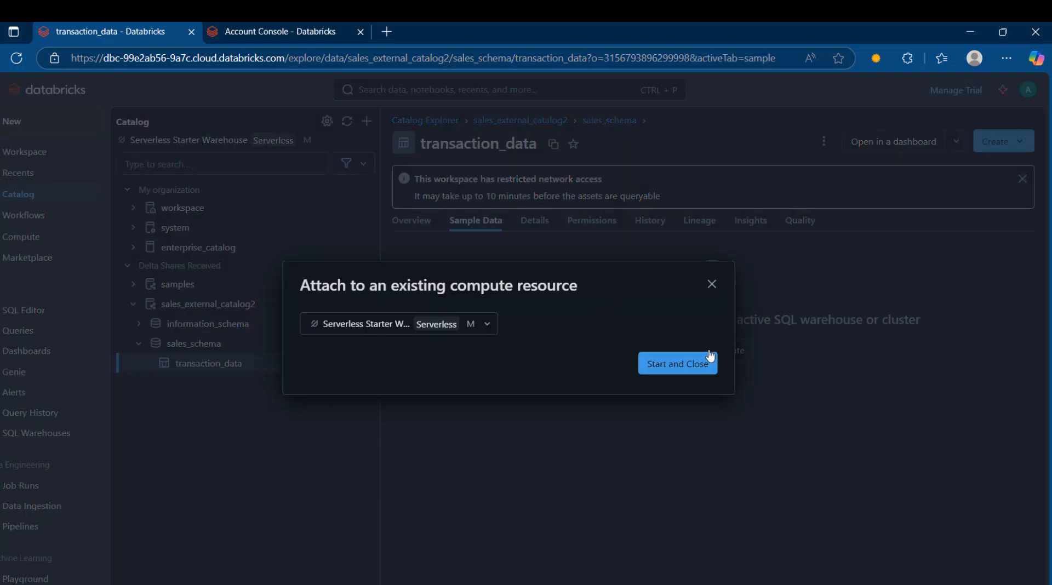
{"action": "left_click", "coordinate": [674, 368]}
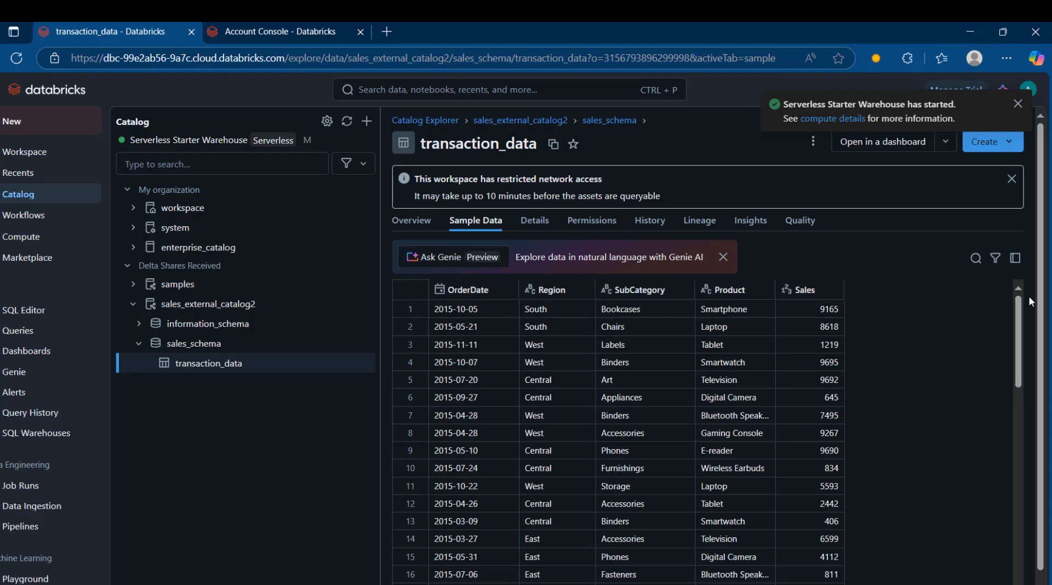
Look through the transaction_data sample rows and search them for 2018 and 2017.
{"action": "left_click_drag", "start_coordinate": [1019, 328], "coordinate": [1019, 534]}
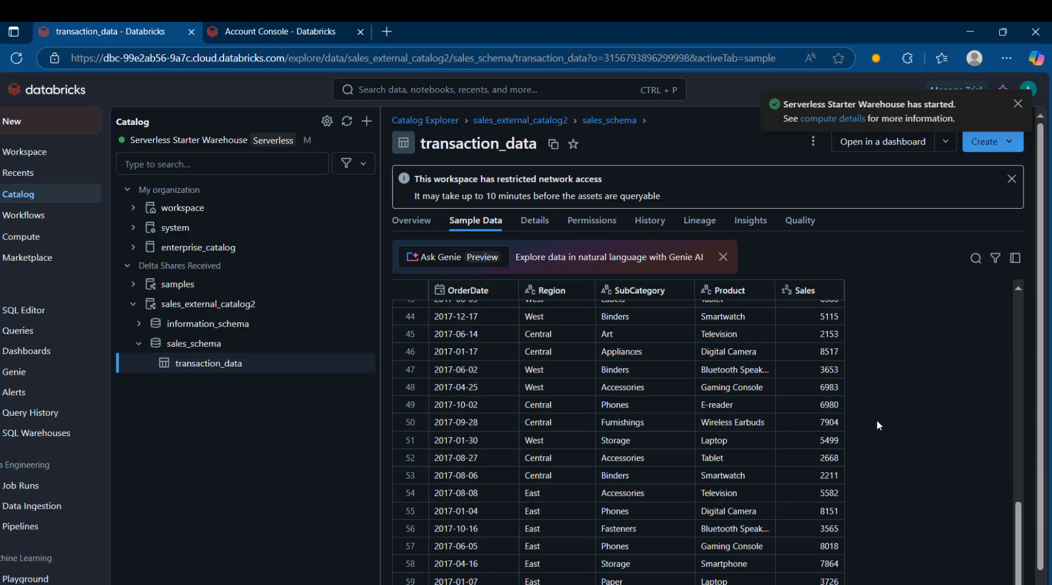
{"action": "left_click", "coordinate": [975, 258]}
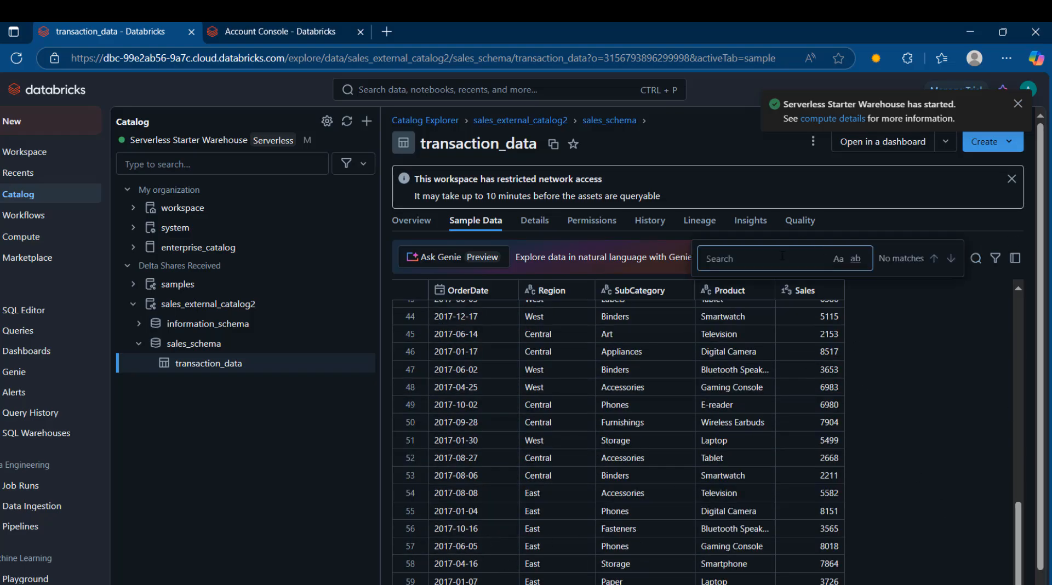
{"action": "type", "text": "201"}
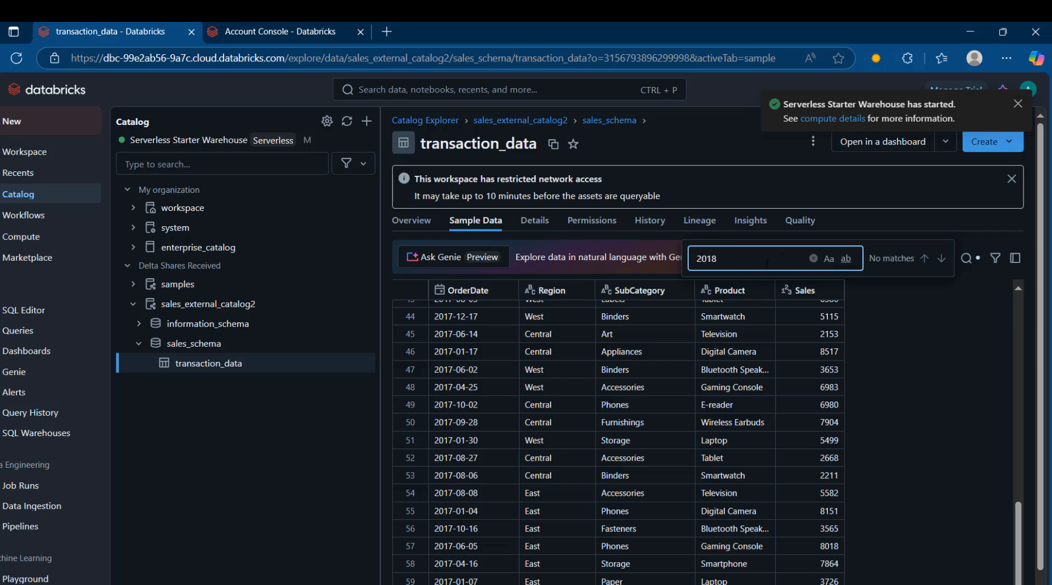
{"action": "type", "text": "8"}
{"action": "key", "text": "BackSpace"}
{"action": "type", "text": "7"}
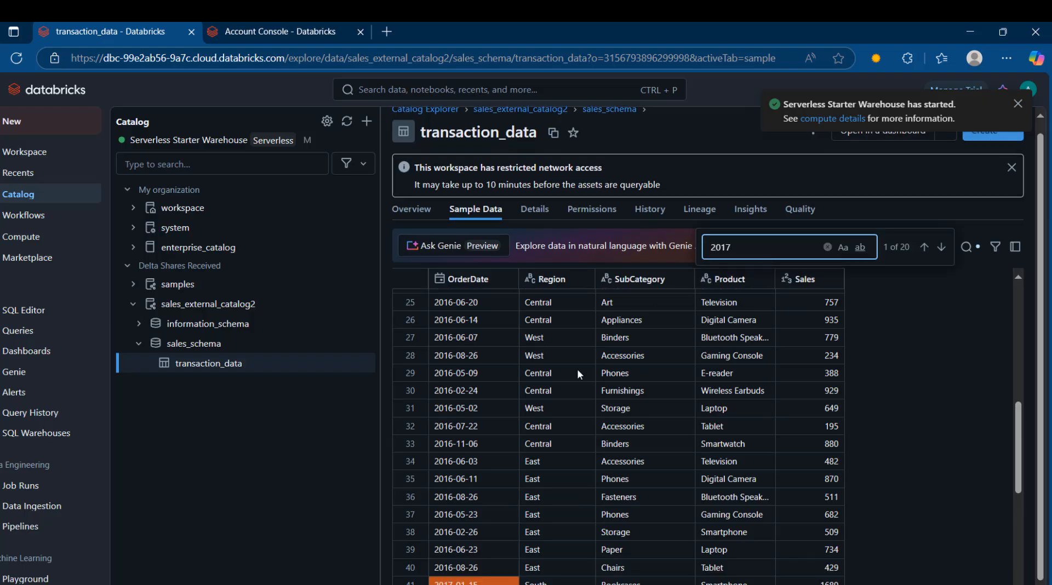
Create a new dashboard in the AWS Databricks workspace.
{"action": "left_click_drag", "start_coordinate": [1019, 482], "coordinate": [1019, 572]}
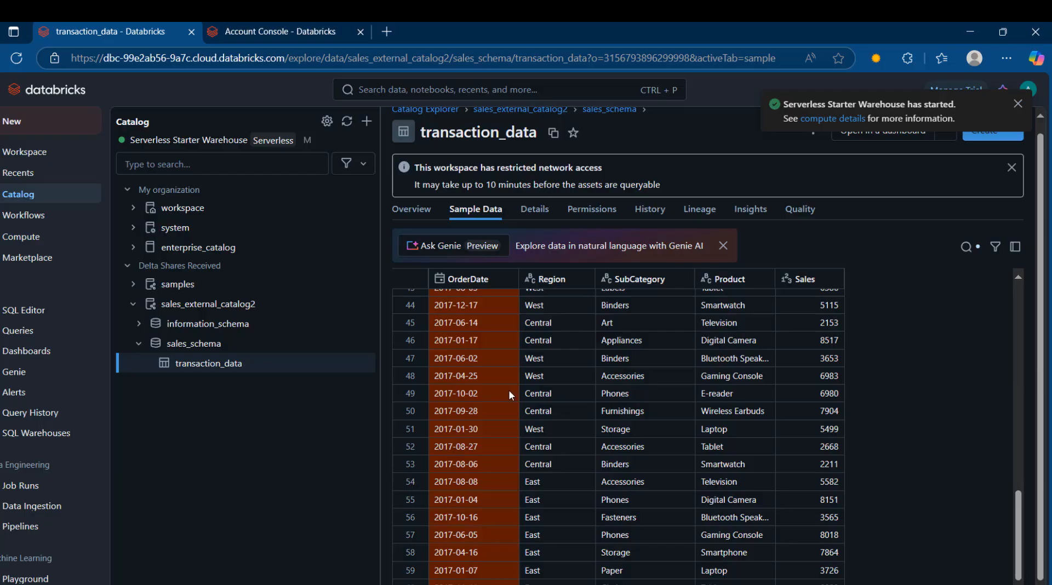
{"action": "left_click", "coordinate": [22, 350]}
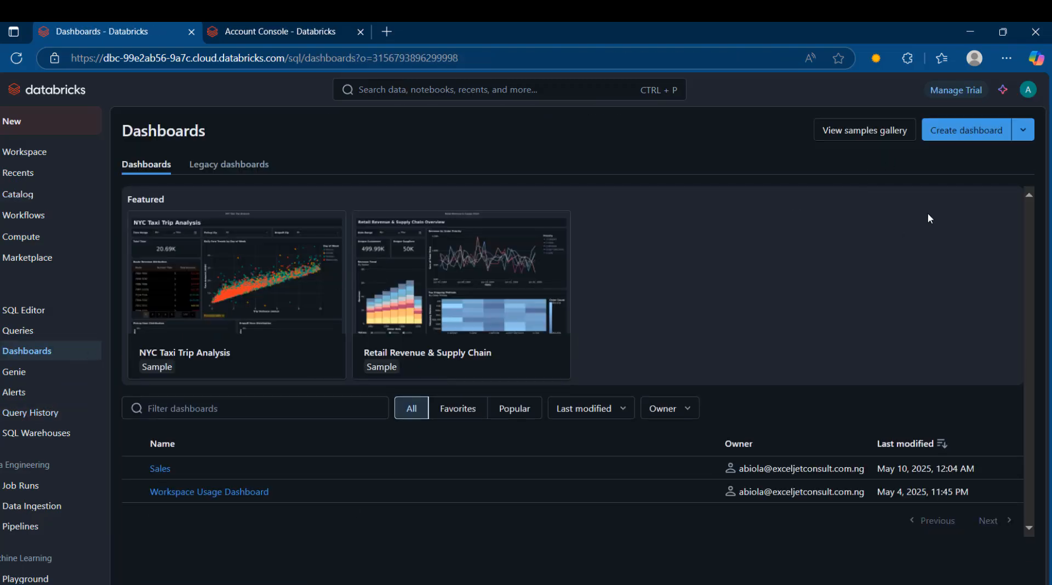
{"action": "left_click", "coordinate": [983, 136]}
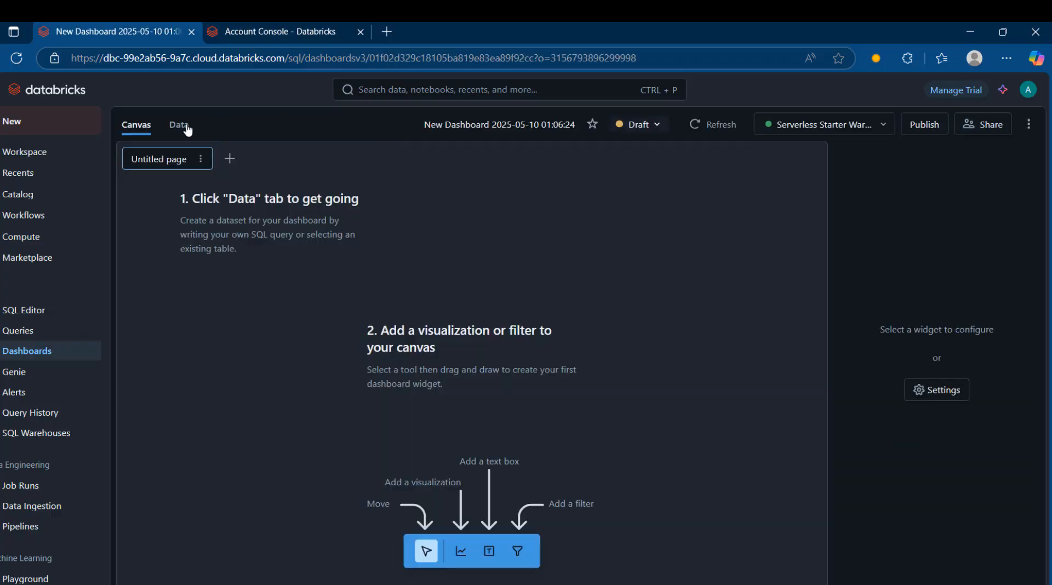
Add the transaction_data table from sales_schema in sales_external_catalog2 to the new dashboard as its dataset.
{"action": "left_click", "coordinate": [179, 125]}
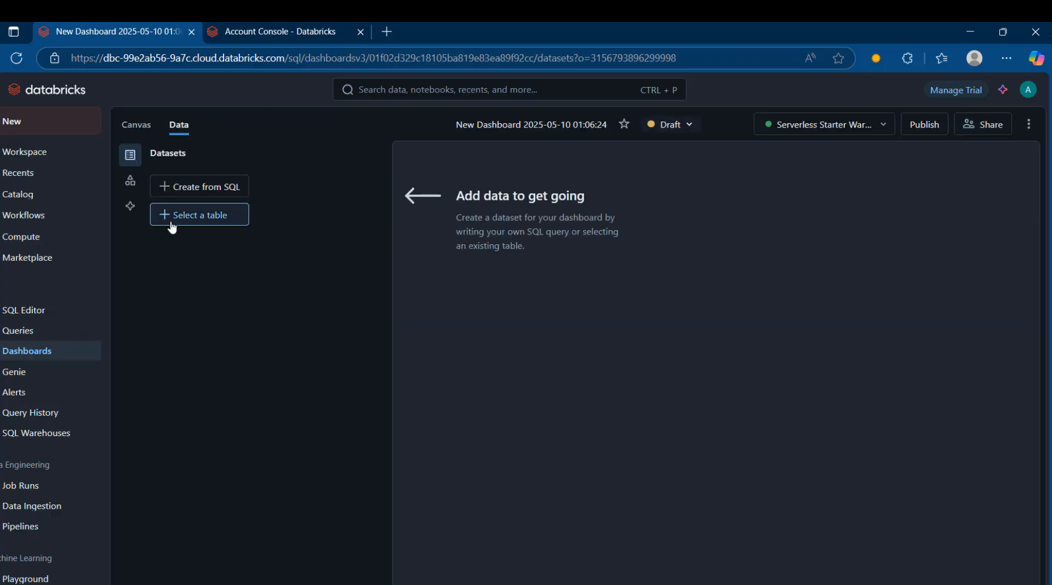
{"action": "left_click", "coordinate": [180, 220]}
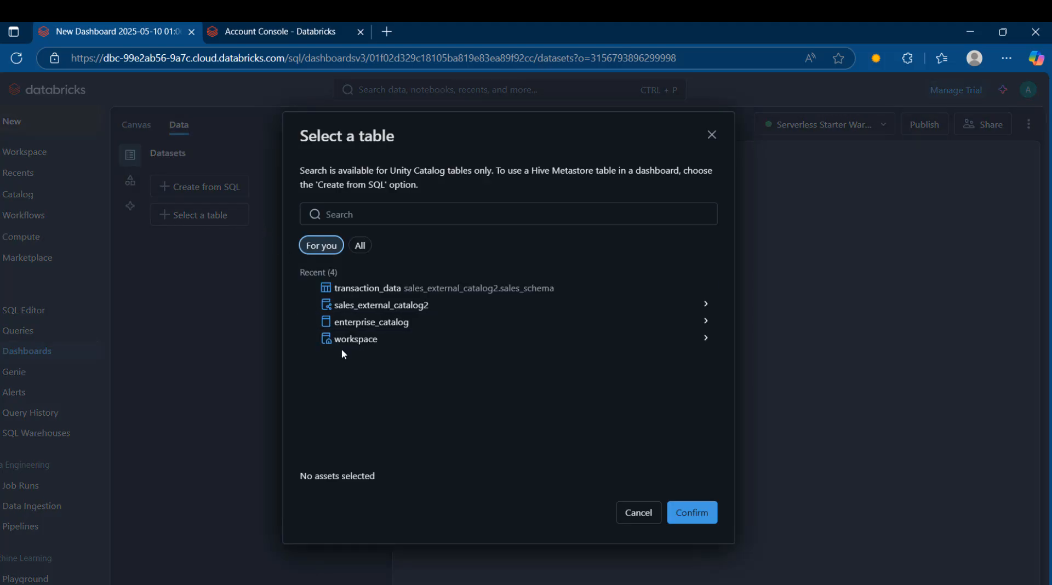
{"action": "left_click", "coordinate": [351, 307]}
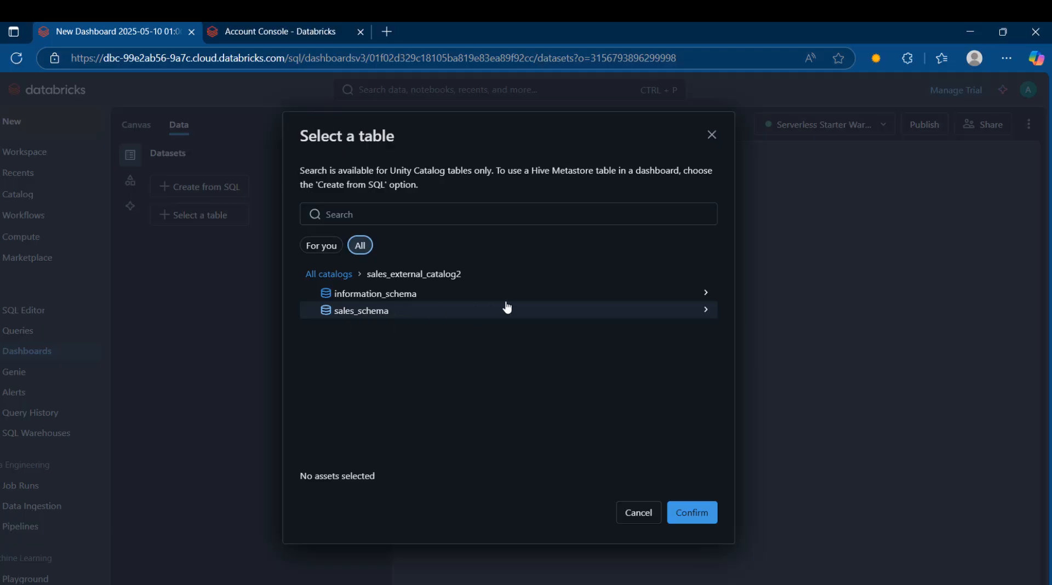
{"action": "left_click", "coordinate": [357, 314]}
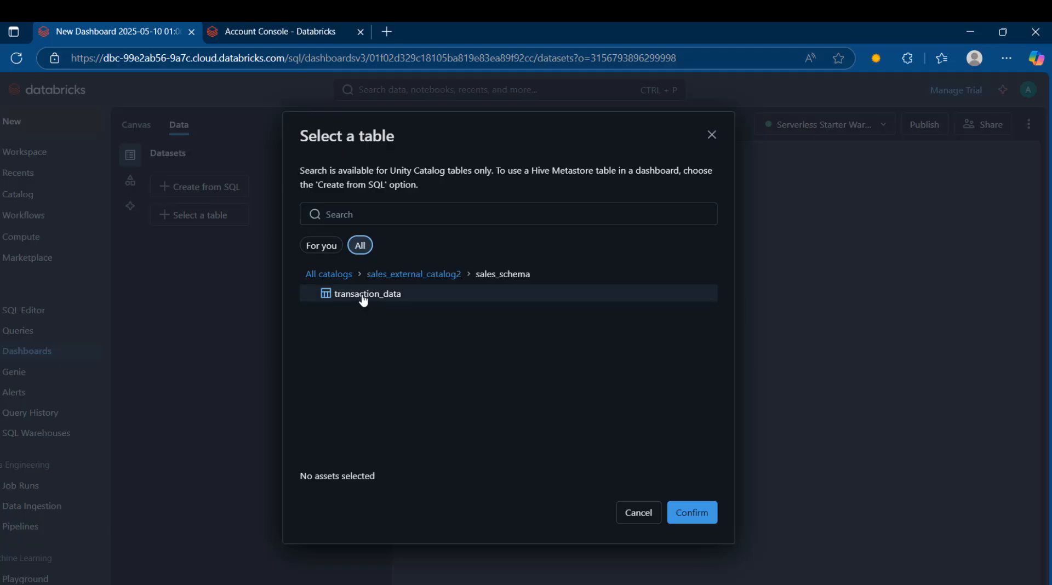
{"action": "left_click", "coordinate": [363, 296]}
{"action": "left_click", "coordinate": [695, 515]}
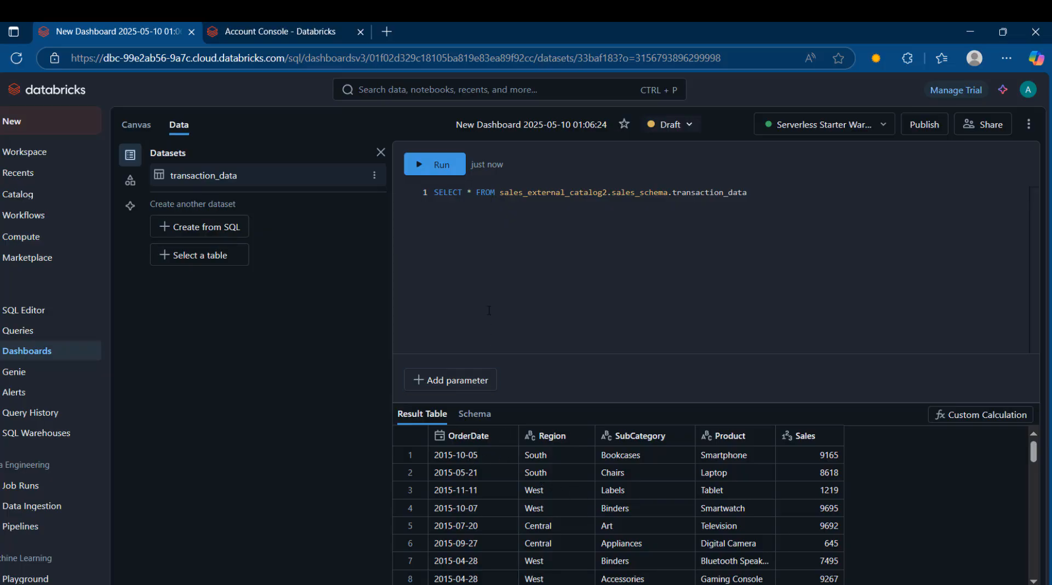
Extend the dataset query's SELECT list with year(OrderDate) AS Year and run it.
{"action": "left_click", "coordinate": [473, 193]}
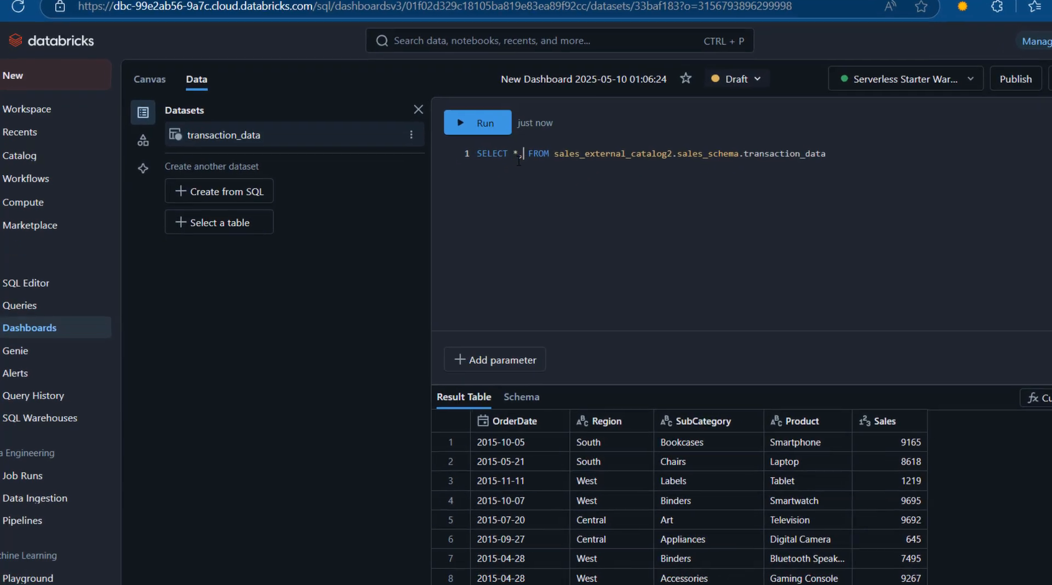
{"action": "type", "text": ", y"}
{"action": "type", "text": "ear(ord"}
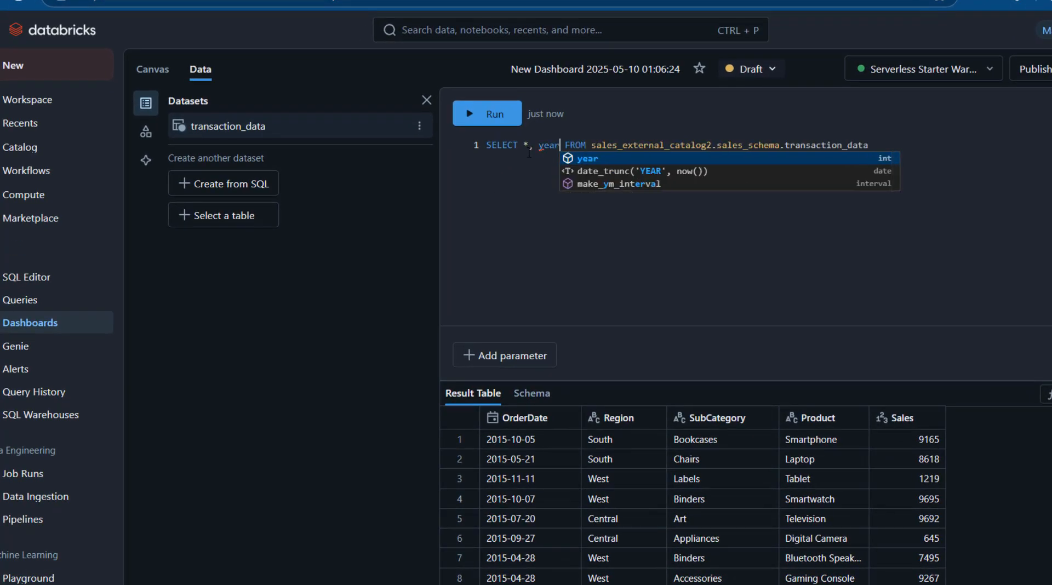
{"action": "key", "text": "Return"}
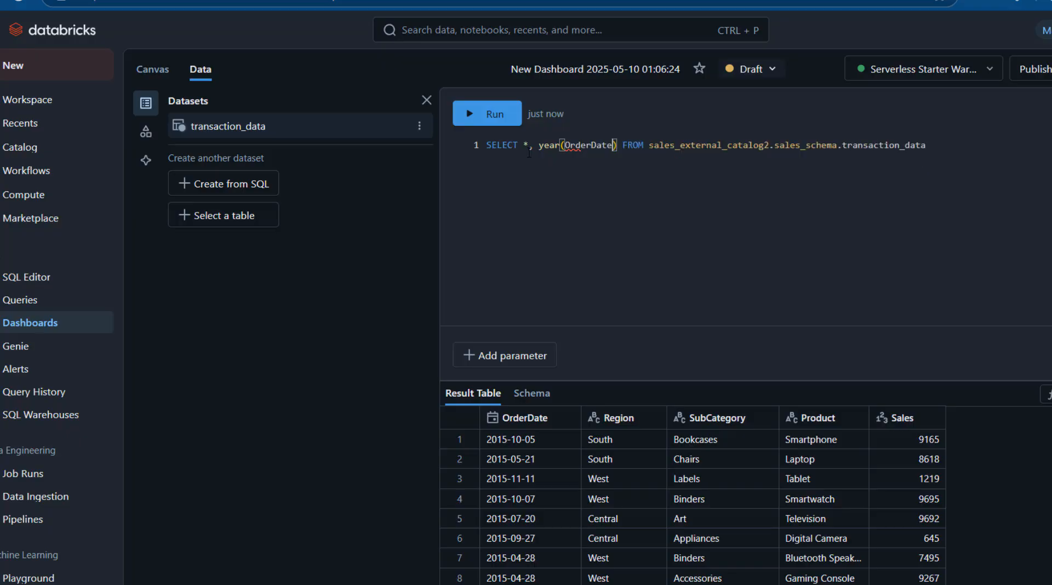
{"action": "type", "text": "AS"}
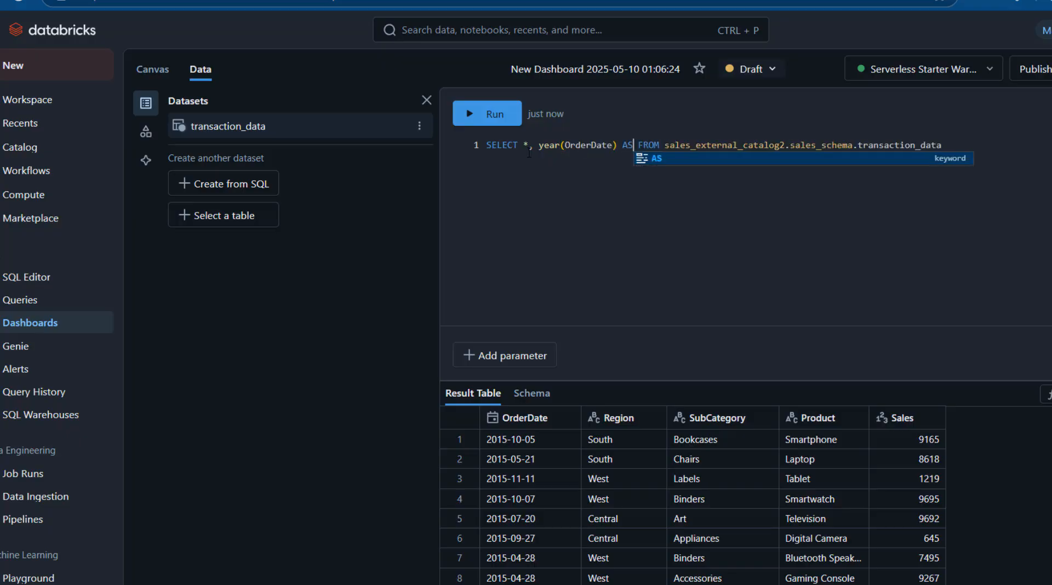
{"action": "type", "text": " Year"}
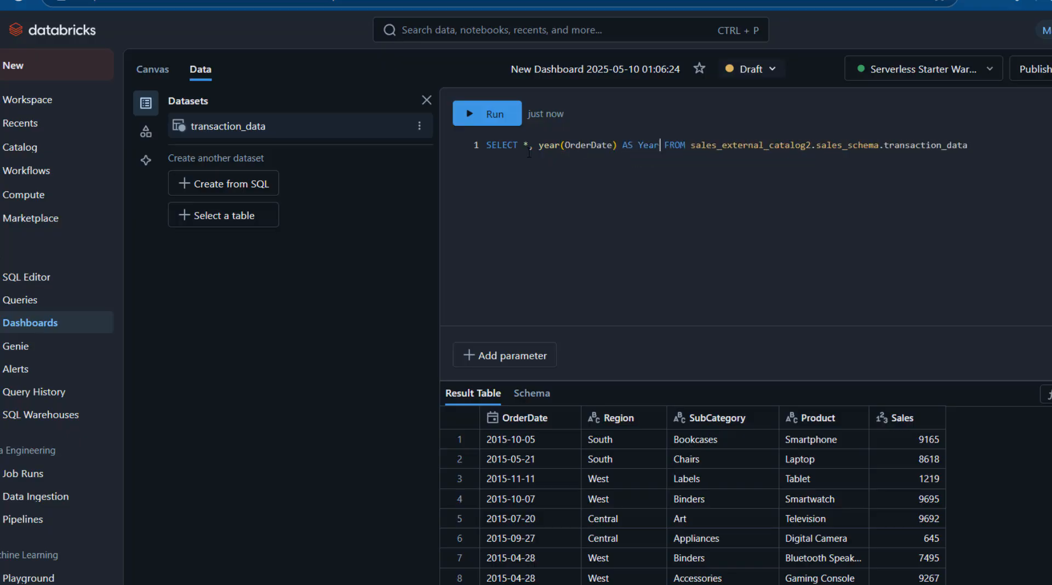
{"action": "left_click", "coordinate": [487, 114]}
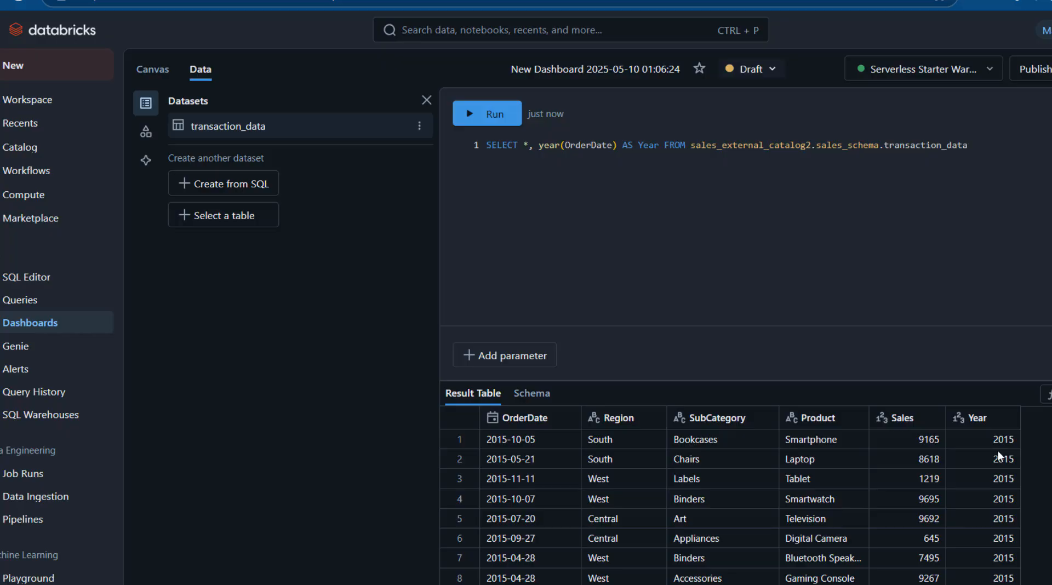
Place a visualization on the dashboard canvas, have the assistant generate it from the prompt "year by sales", and accept the chart.
{"action": "left_click", "coordinate": [153, 79]}
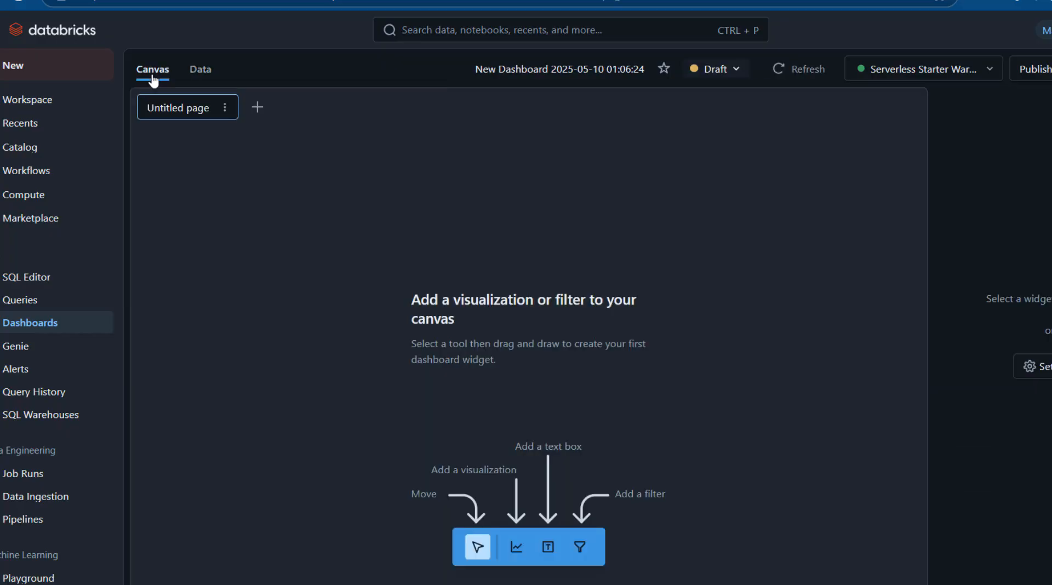
{"action": "left_click", "coordinate": [515, 551]}
{"action": "left_click", "coordinate": [166, 158]}
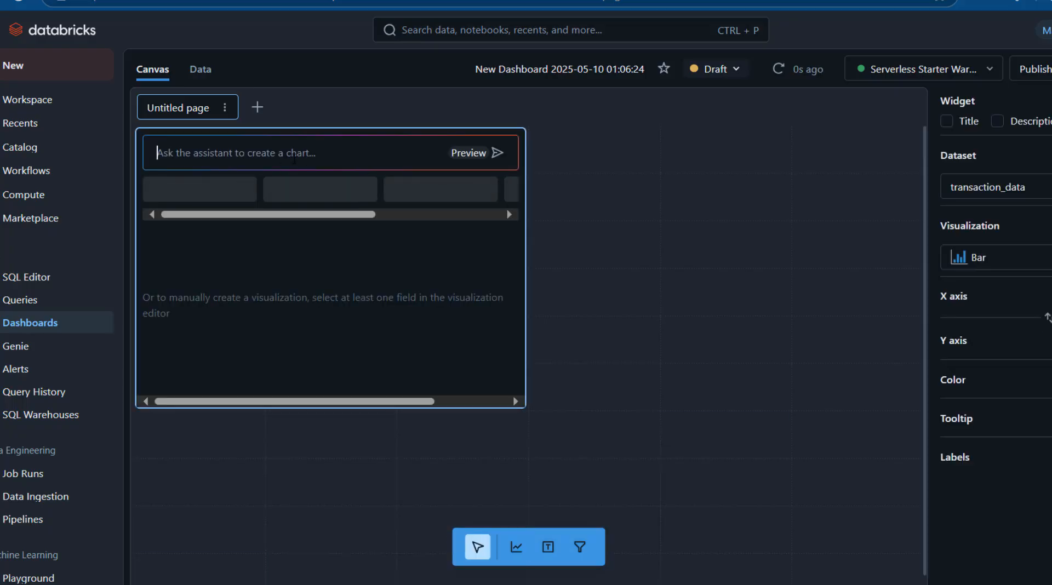
{"action": "left_click", "coordinate": [294, 159]}
{"action": "type", "text": "year by "}
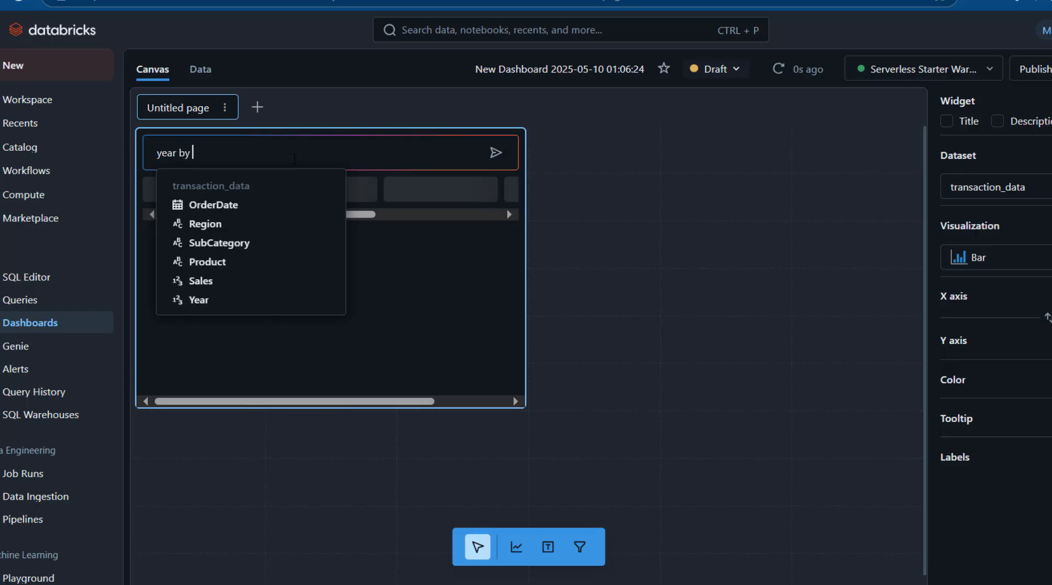
{"action": "type", "text": "sales"}
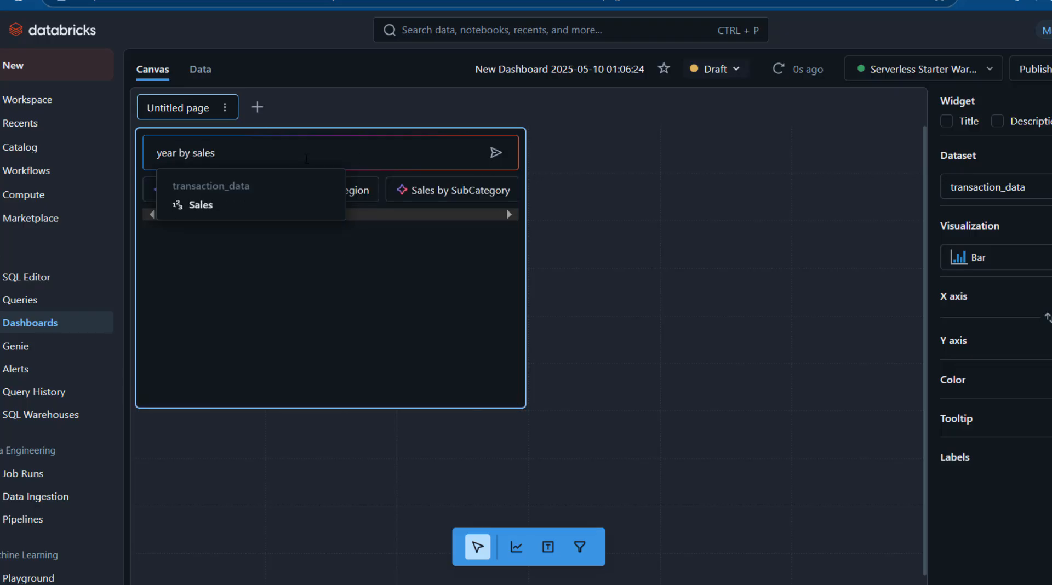
{"action": "left_click", "coordinate": [493, 161]}
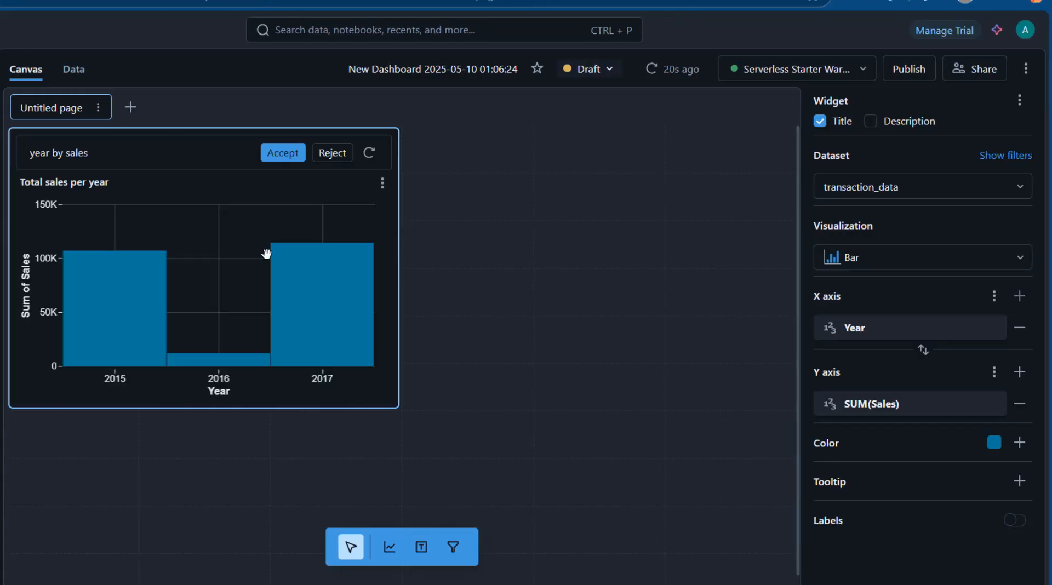
{"action": "left_click", "coordinate": [279, 155]}
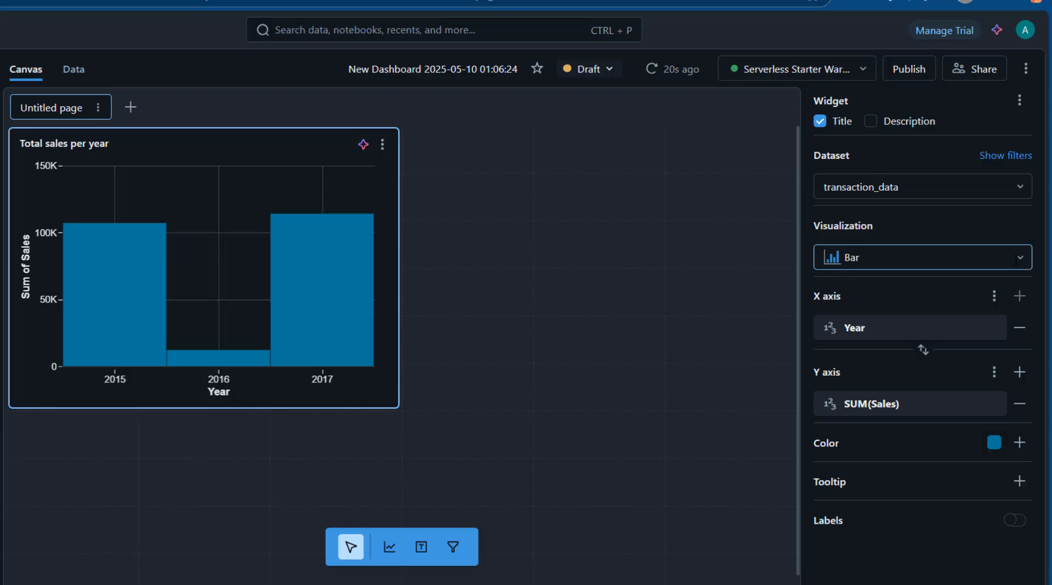
Change the Total sales per year chart to a Pivot visualization and shrink its widget.
{"action": "left_click", "coordinate": [1016, 260]}
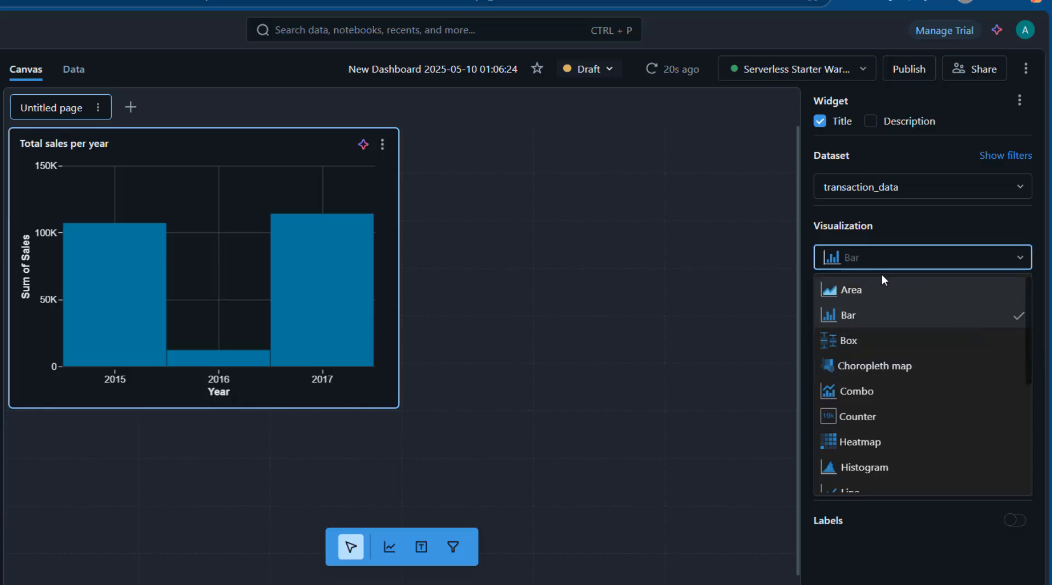
{"action": "type", "text": "pi"}
{"action": "left_click", "coordinate": [859, 313]}
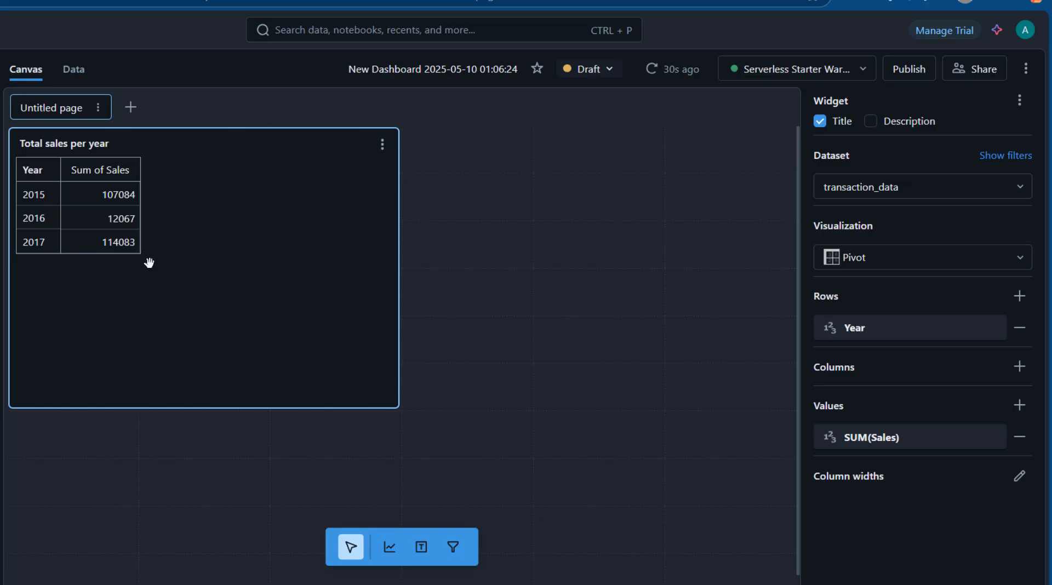
{"action": "left_click_drag", "start_coordinate": [399, 404], "coordinate": [196, 325]}
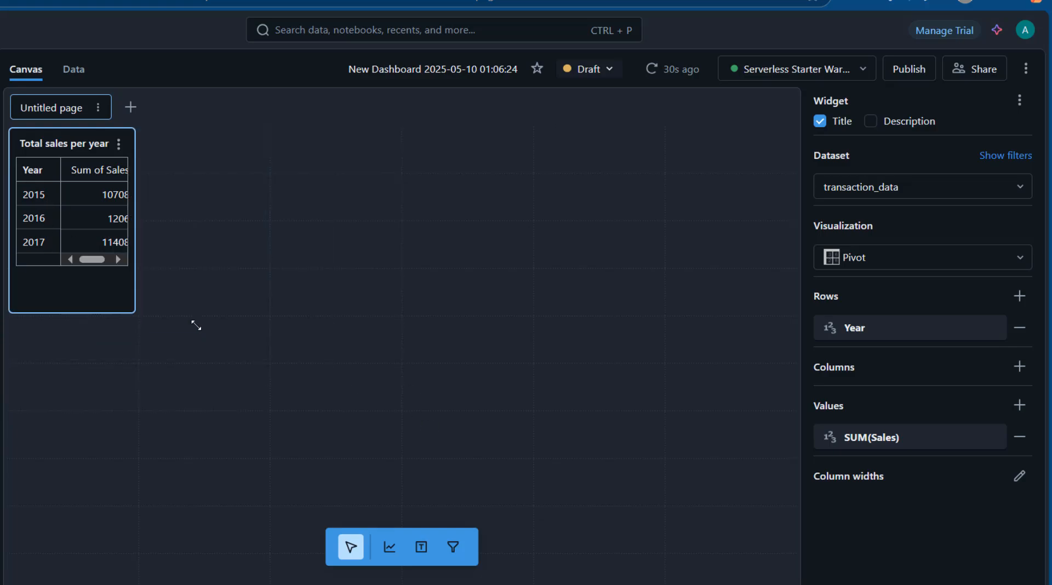
Add a second, wider visualization beside the pivot using the assistant's Sales by Region suggestion and accept the chart.
{"action": "left_click", "coordinate": [389, 547]}
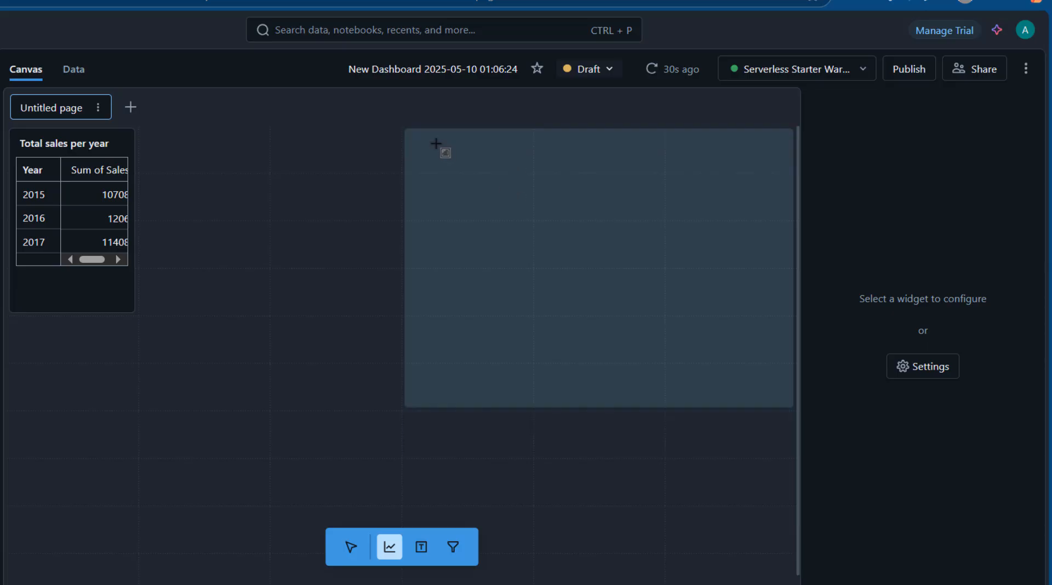
{"action": "left_click", "coordinate": [443, 149]}
{"action": "left_click_drag", "start_coordinate": [404, 245], "coordinate": [262, 233]}
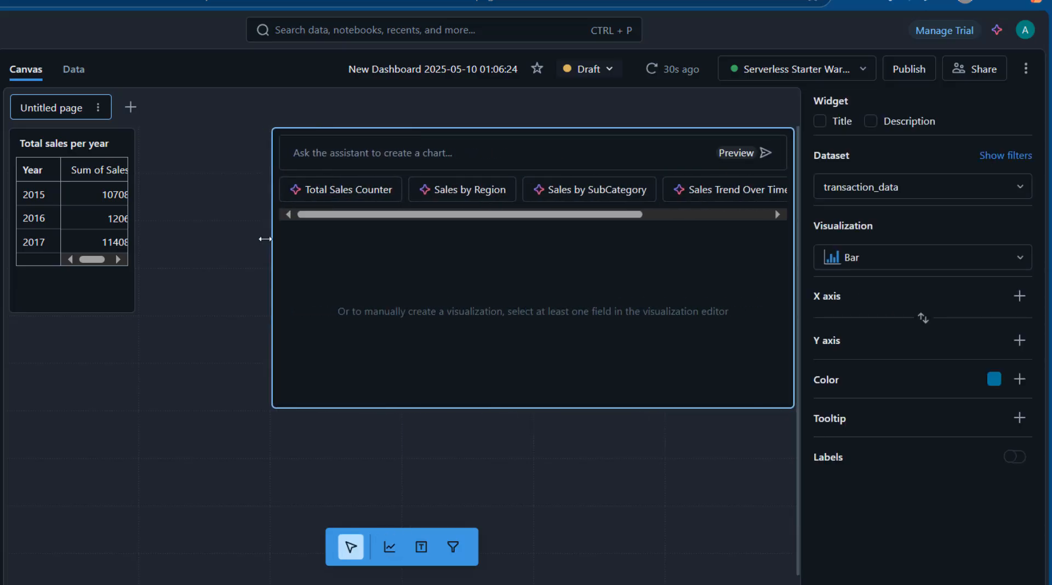
{"action": "left_click", "coordinate": [493, 193]}
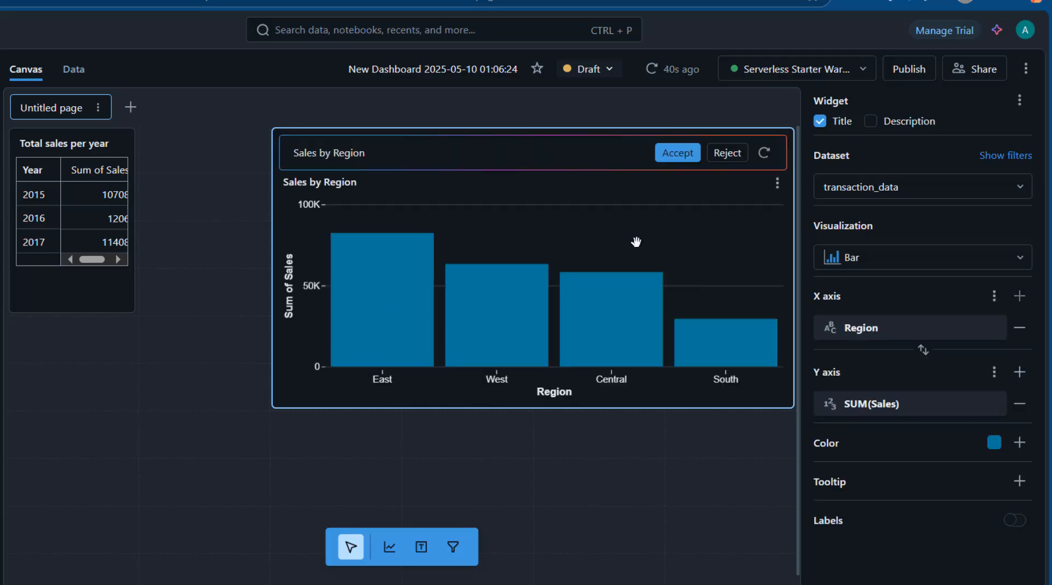
{"action": "left_click", "coordinate": [679, 155]}
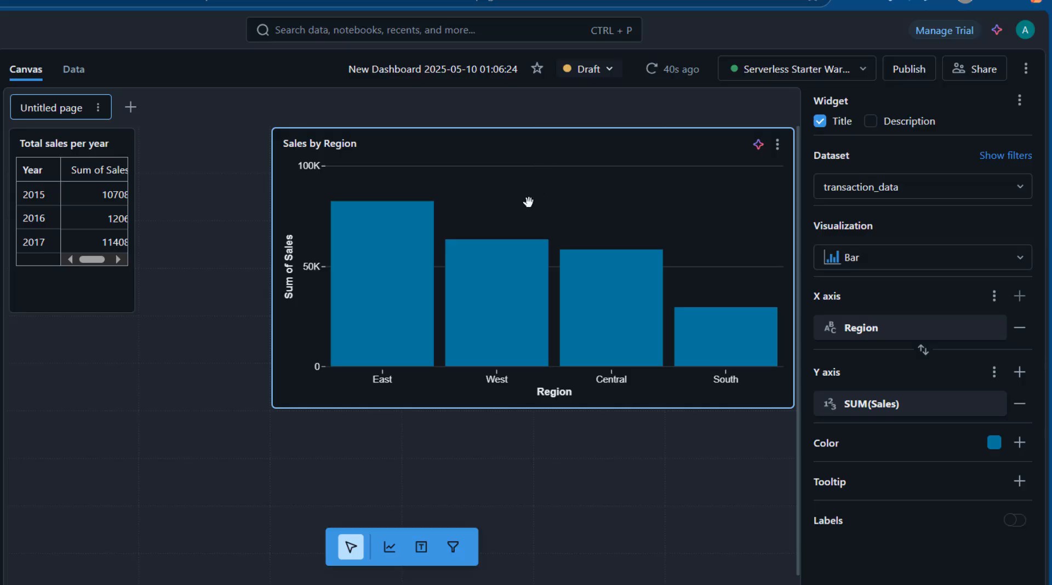
Widen the Total sales per year pivot up to the Sales by Region chart and rename the dashboard External Dashboard.
{"action": "left_click_drag", "start_coordinate": [137, 241], "coordinate": [229, 242]}
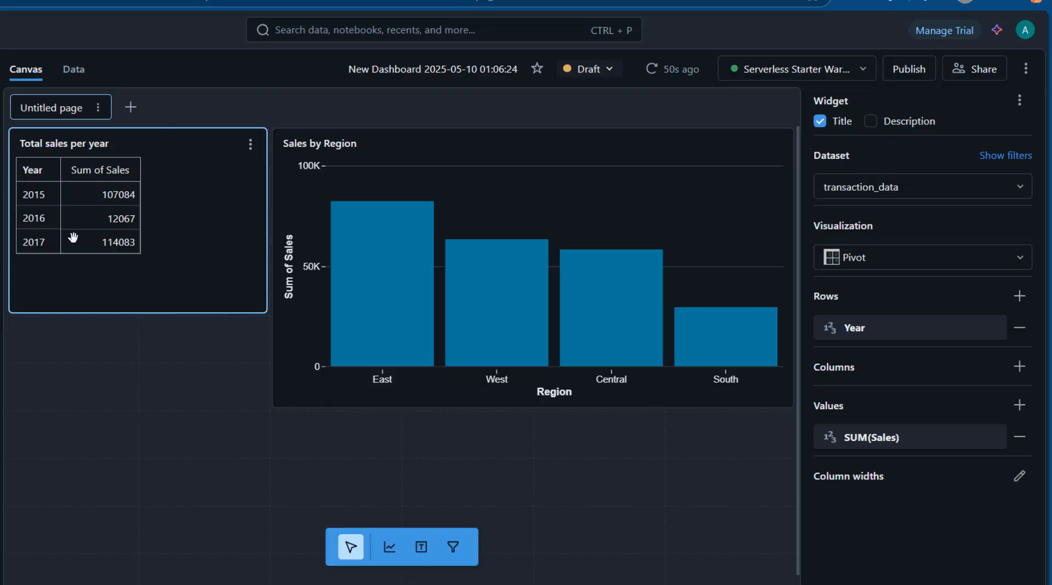
{"action": "left_click", "coordinate": [471, 70]}
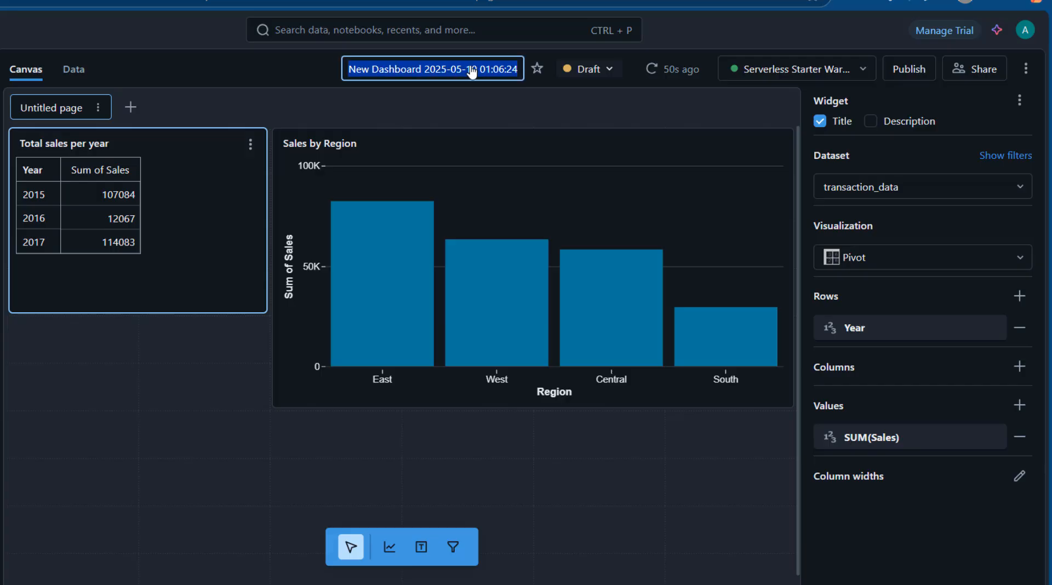
{"action": "type", "text": "Extern"}
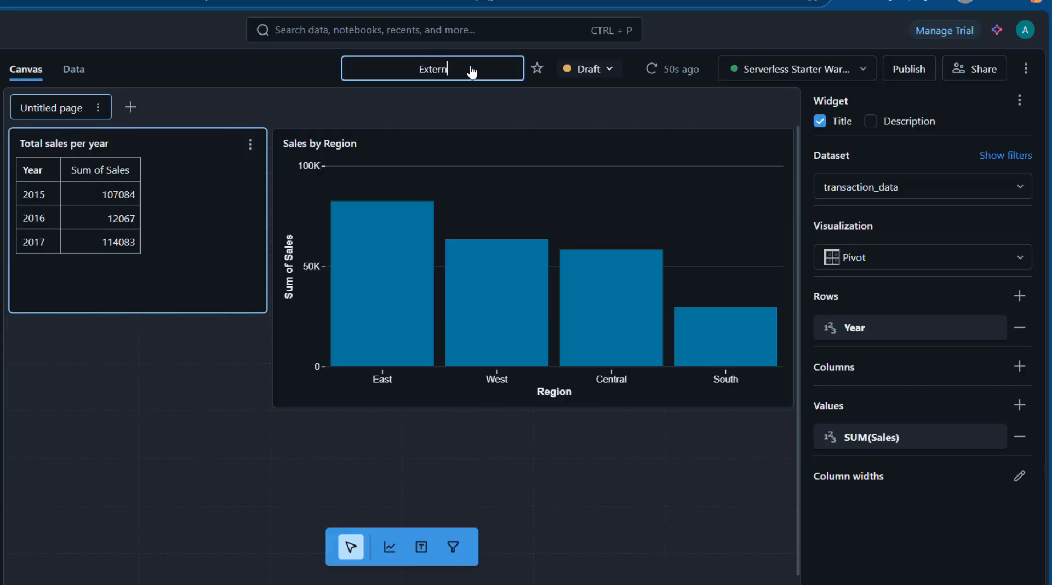
{"action": "type", "text": "al Dashboard"}
{"action": "key", "text": "Return"}
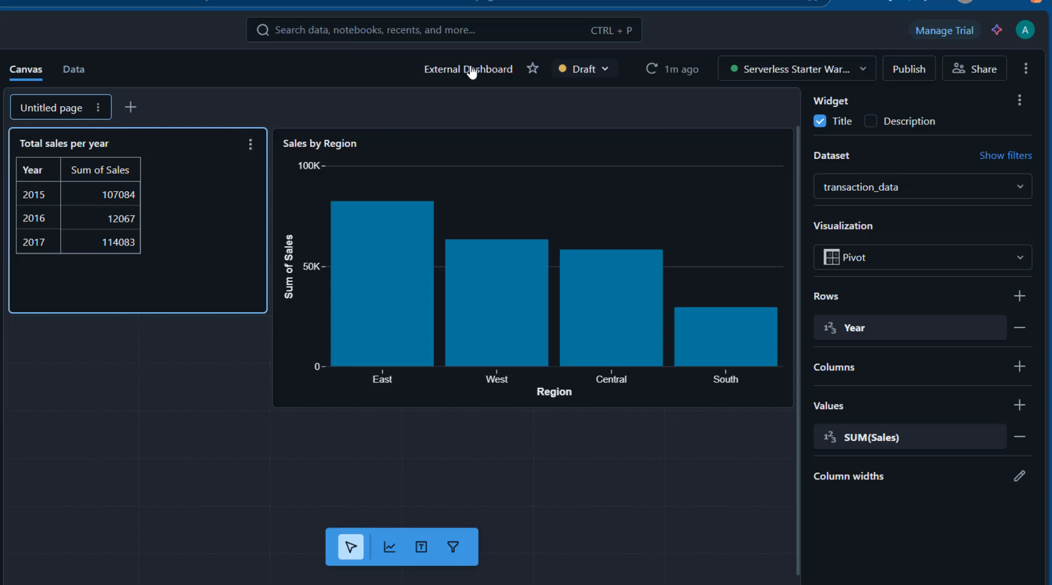
Publish External Dashboard with the default embedded credentials and close its sharing settings.
{"action": "left_click", "coordinate": [908, 72]}
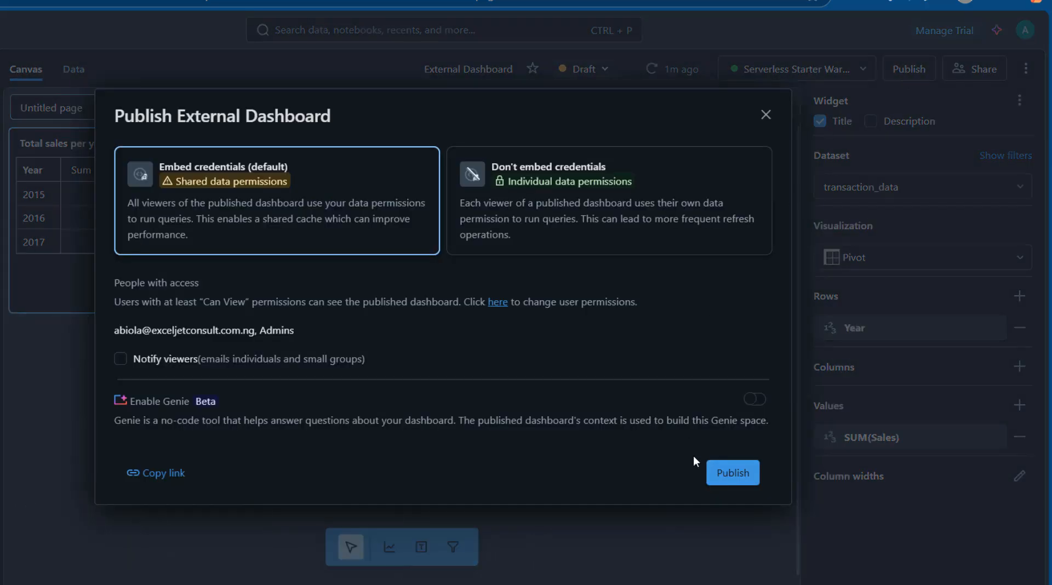
{"action": "left_click", "coordinate": [732, 472]}
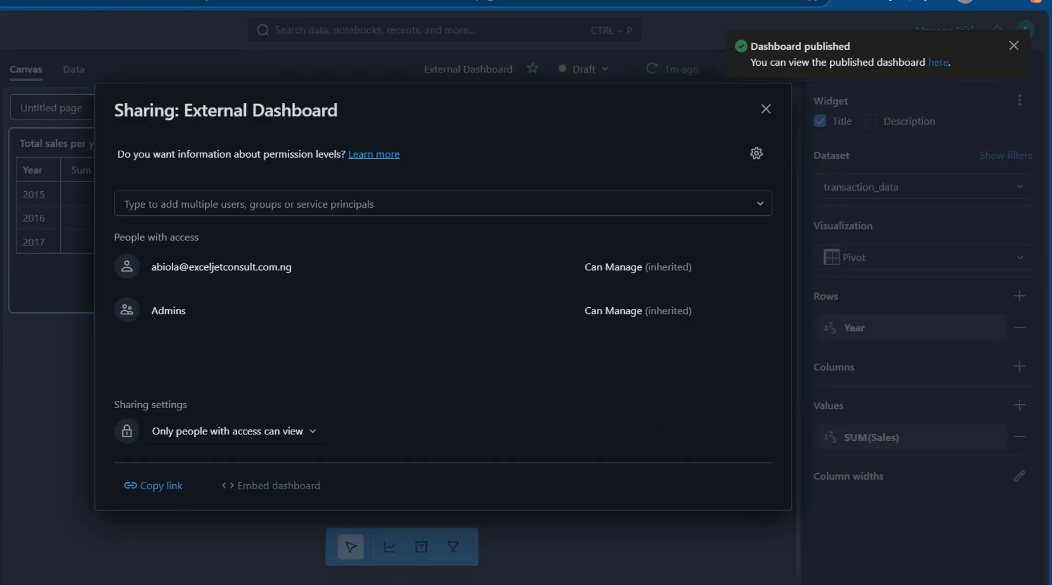
{"action": "left_click", "coordinate": [767, 108]}
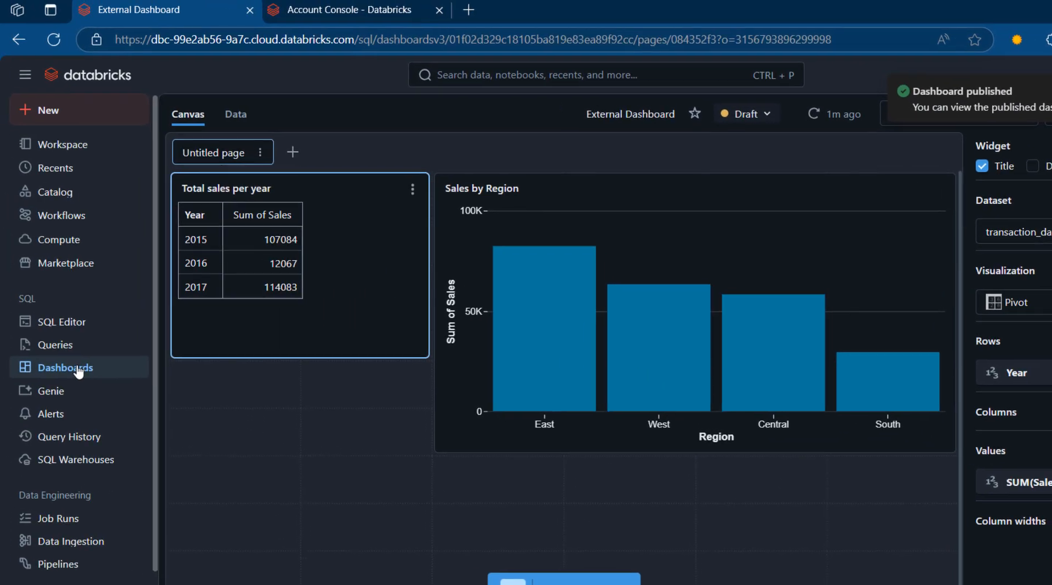
{"action": "left_click", "coordinate": [69, 368]}
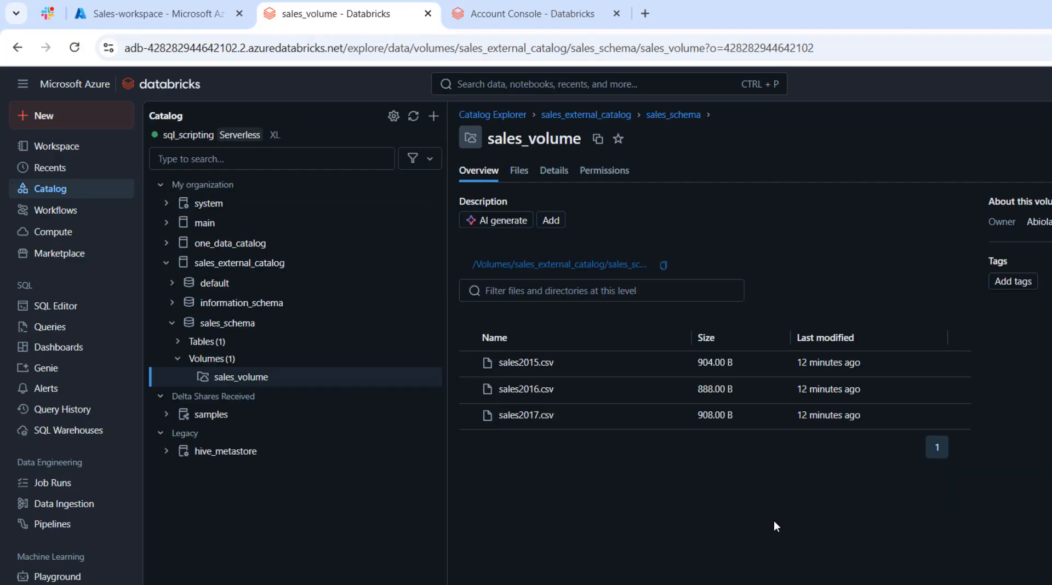
Strip the 12:57am query down to its COPY INTO transaction_data statement by removing the CREATE TABLE and SELECT statements, and save it.
{"action": "left_click", "coordinate": [73, 307]}
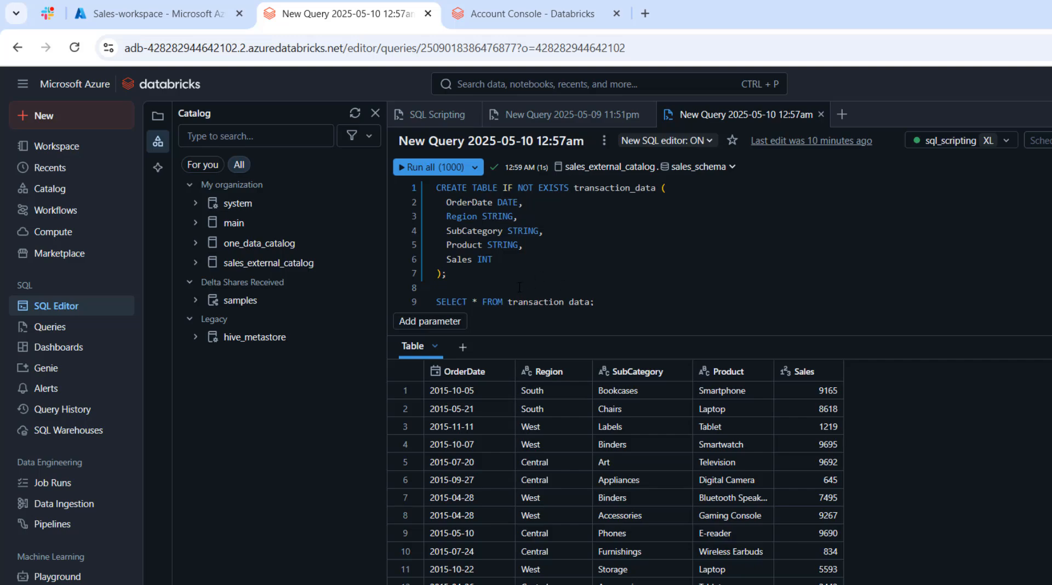
{"action": "left_click_drag", "start_coordinate": [519, 287], "coordinate": [436, 188]}
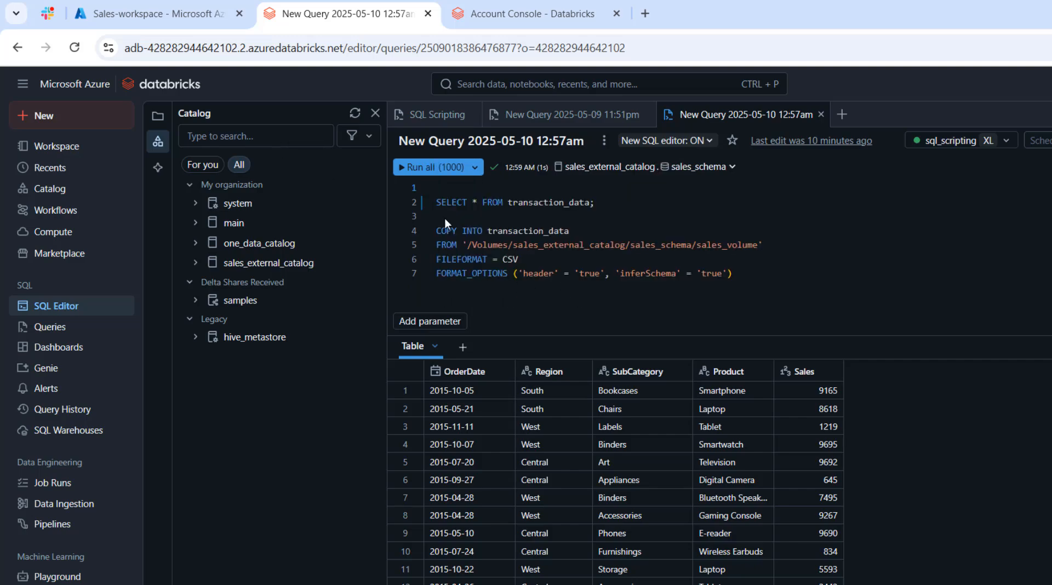
{"action": "triple_click", "coordinate": [617, 203]}
{"action": "key", "text": "BackSpace"}
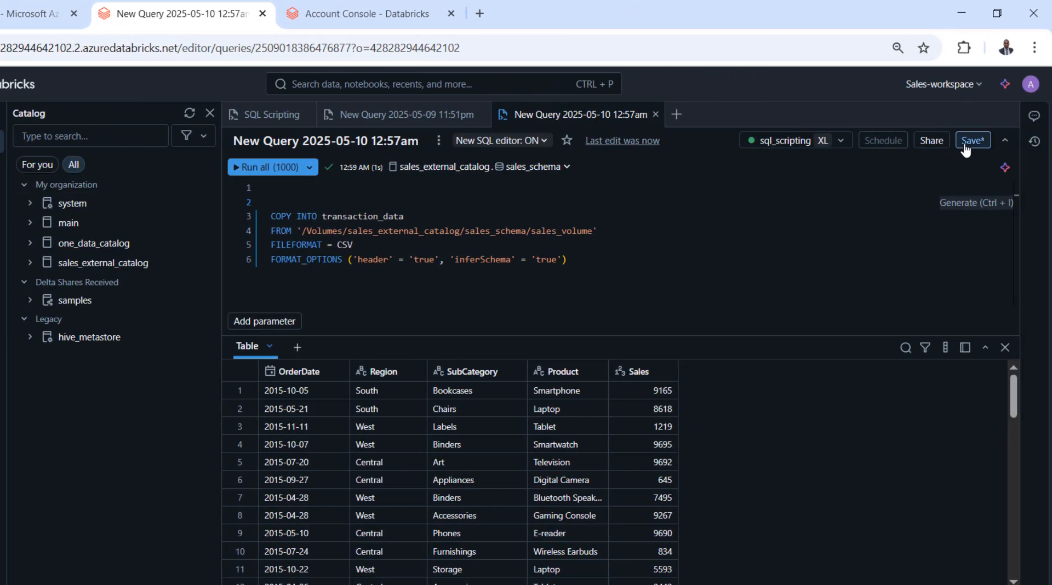
{"action": "left_click", "coordinate": [969, 142]}
Schedule the COPY INTO query to run every 1 minute on the sql_scripting warehouse.
{"action": "left_click", "coordinate": [883, 140]}
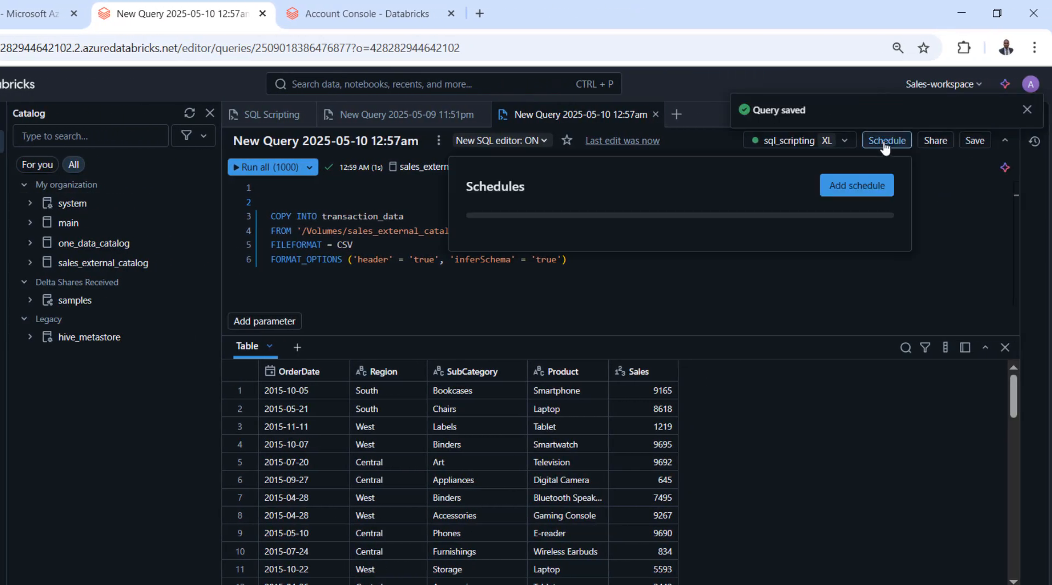
{"action": "left_click", "coordinate": [567, 287]}
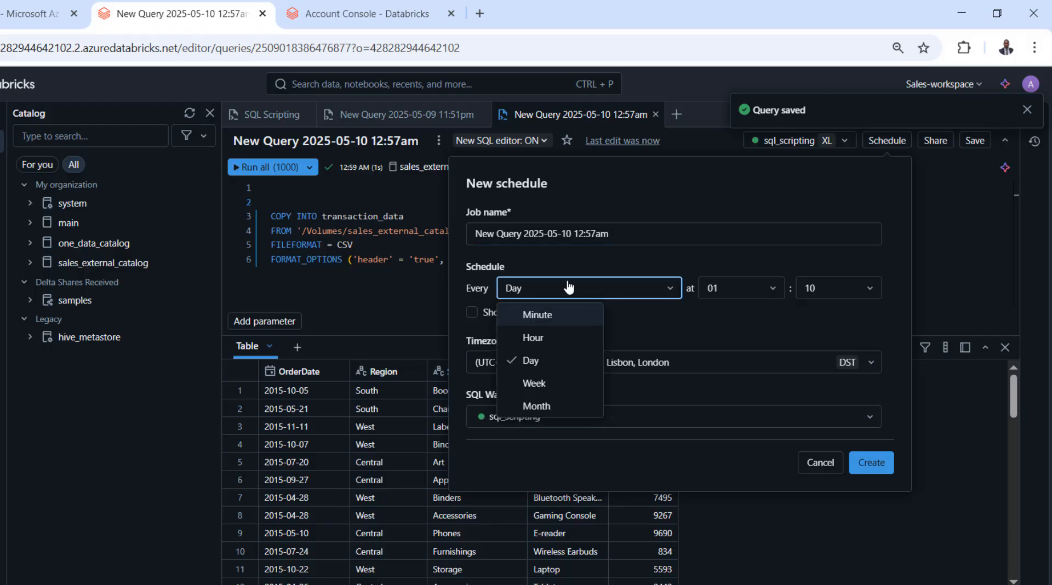
{"action": "left_click", "coordinate": [552, 315]}
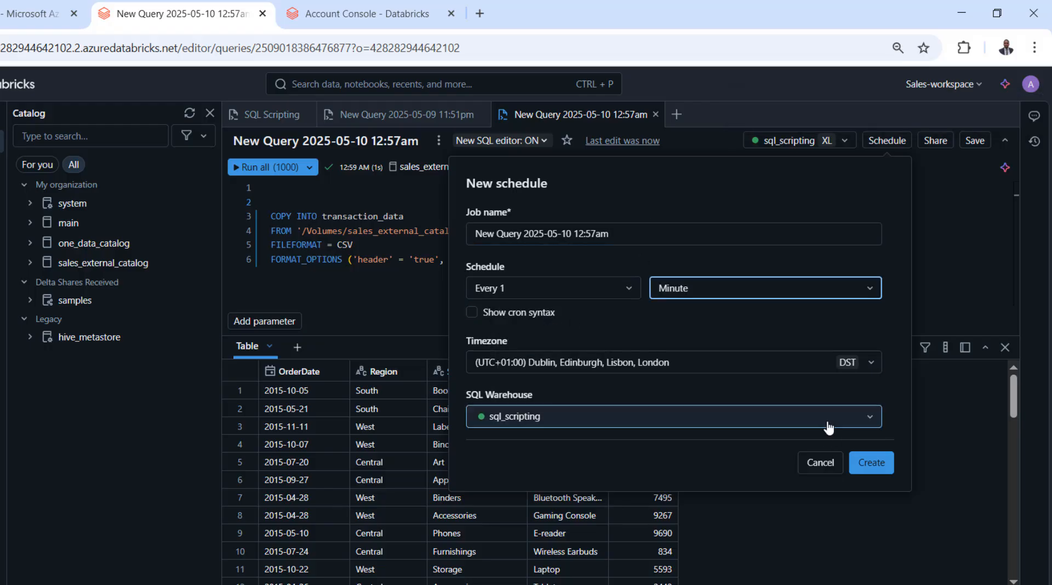
{"action": "left_click", "coordinate": [871, 462]}
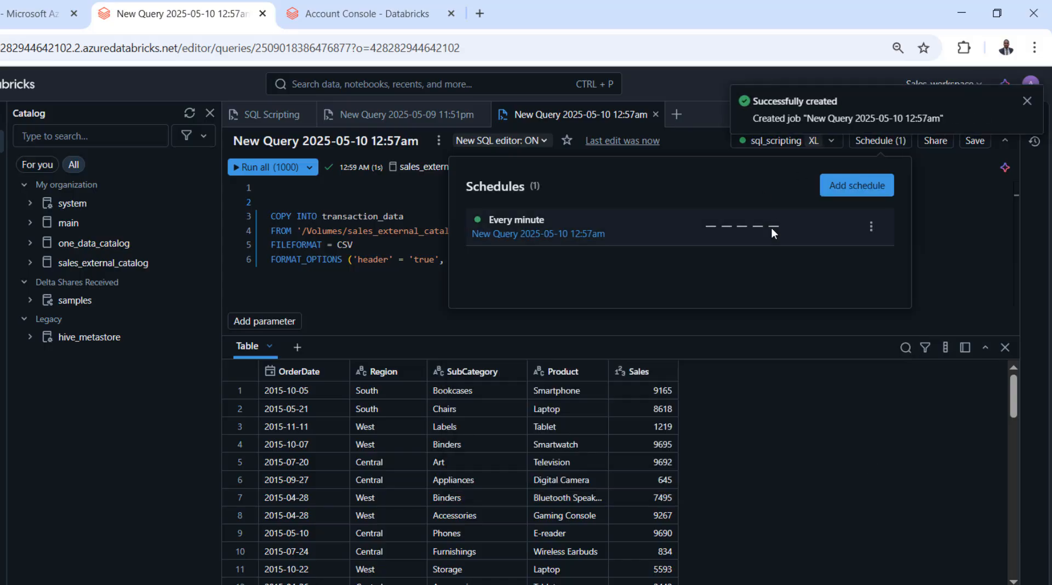
Open the sales_volume volume in sales_schema of sales_external_catalog.
{"action": "left_click", "coordinate": [49, 177]}
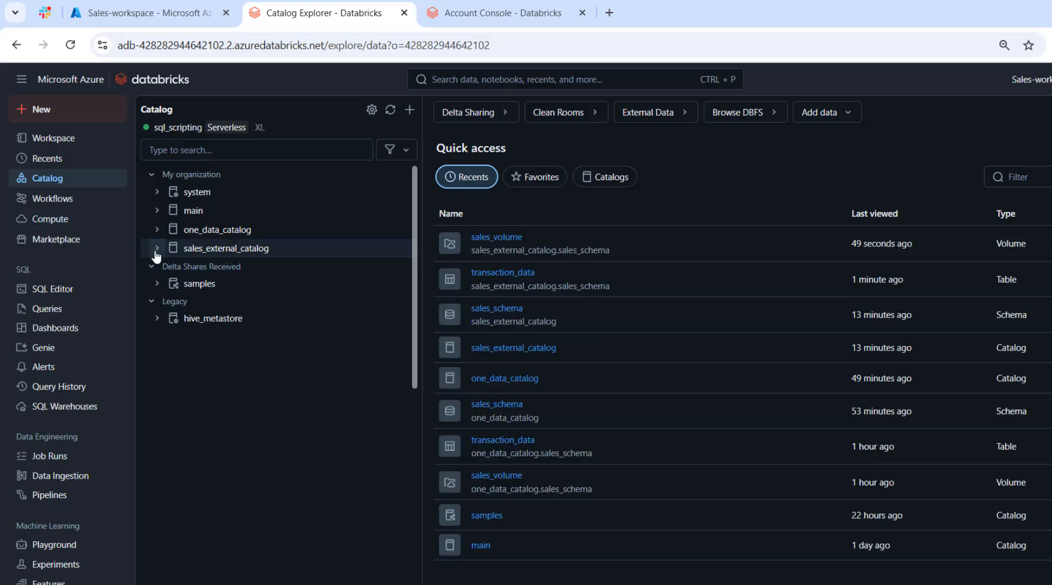
{"action": "left_click", "coordinate": [156, 250]}
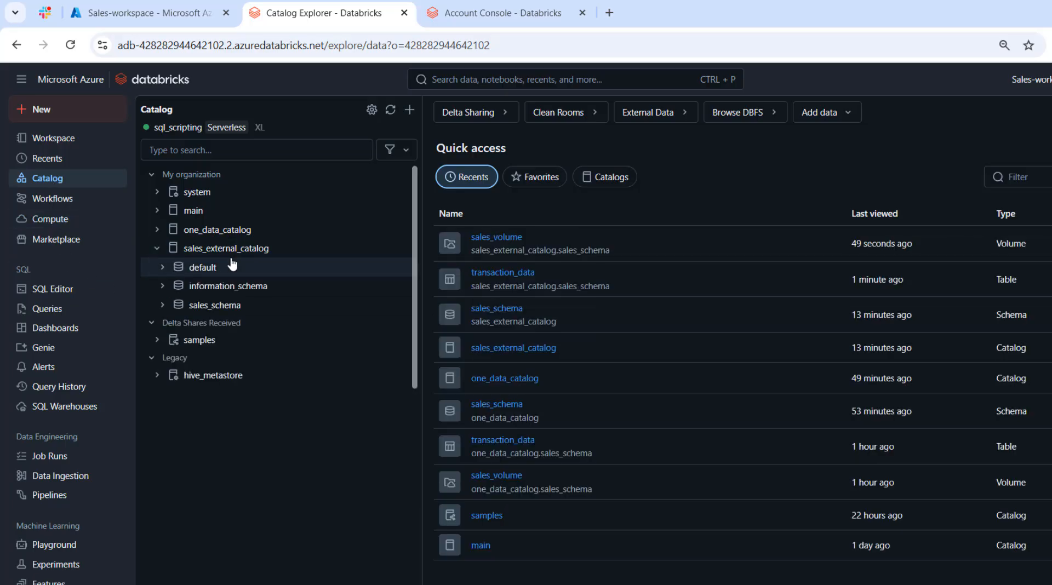
{"action": "left_click", "coordinate": [163, 306]}
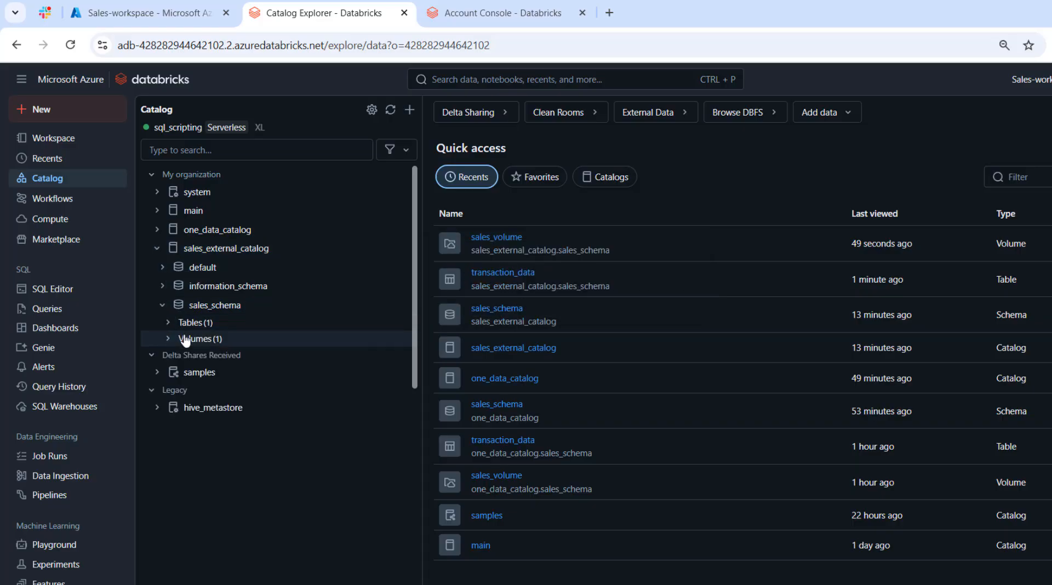
{"action": "left_click", "coordinate": [168, 339]}
{"action": "left_click", "coordinate": [216, 356]}
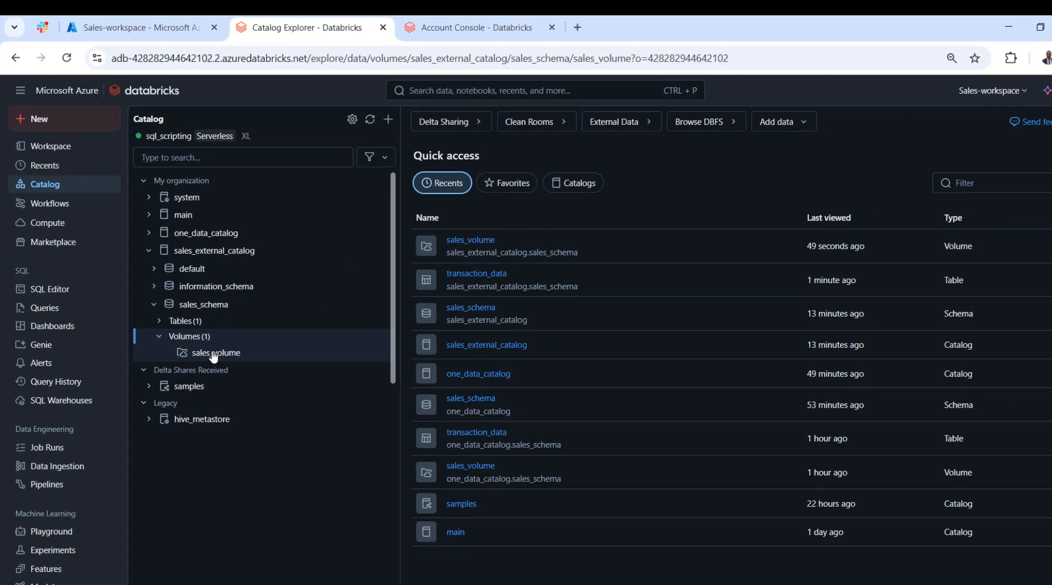
Upload sales2018.csv, sales2019.csv and sales2020.csv to the sales_volume volume.
{"action": "left_click", "coordinate": [1020, 139]}
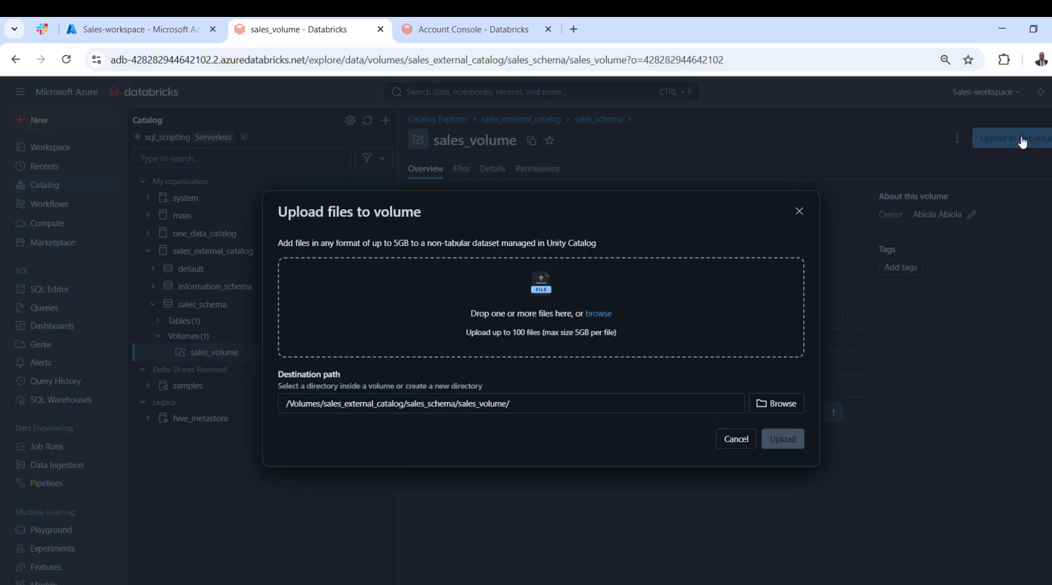
{"action": "left_click", "coordinate": [603, 315]}
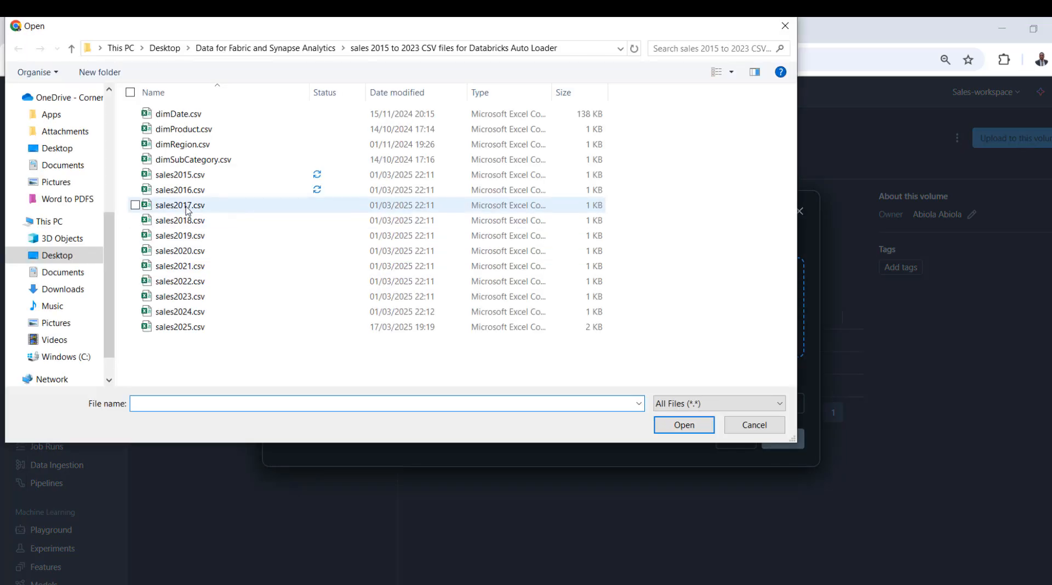
{"action": "left_click", "coordinate": [190, 222]}
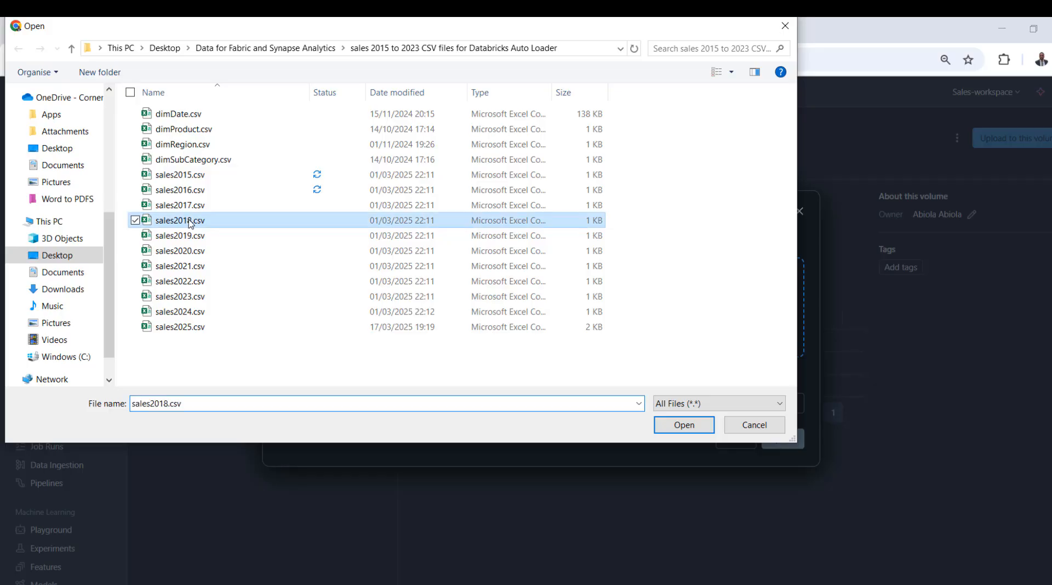
{"action": "key", "text": "shift+Down"}
{"action": "key", "text": "shift+Down"}
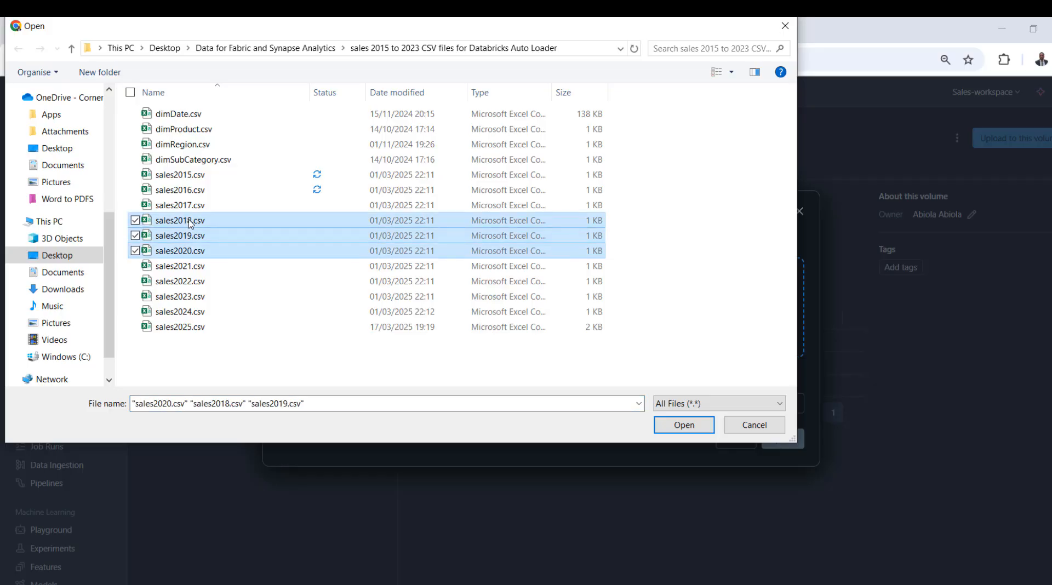
{"action": "key", "text": "shift+Down"}
{"action": "key", "text": "shift+Down"}
{"action": "key", "text": "shift+Up"}
{"action": "key", "text": "shift+Up"}
{"action": "key", "text": "Return"}
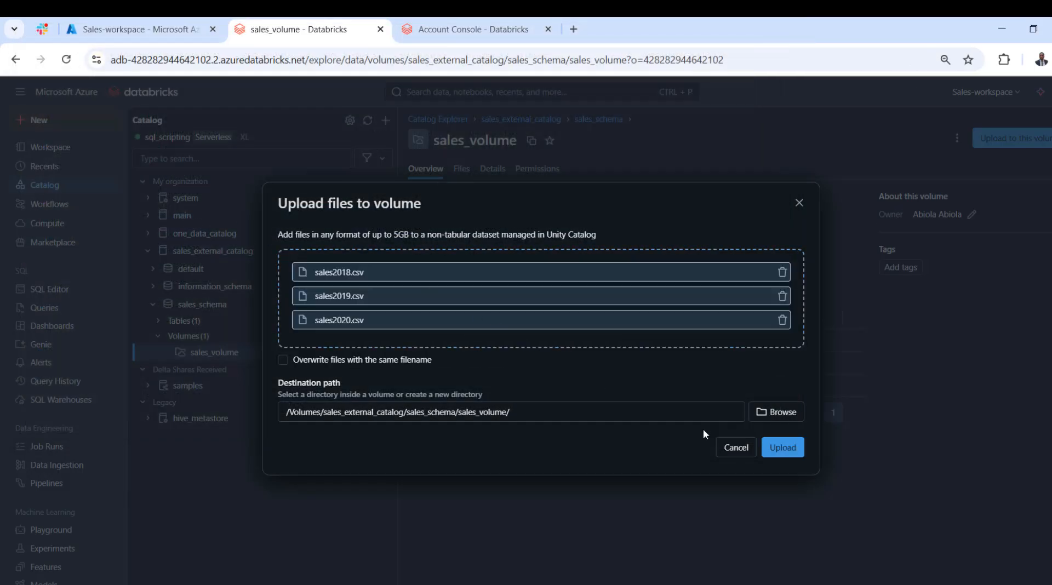
{"action": "left_click", "coordinate": [788, 455]}
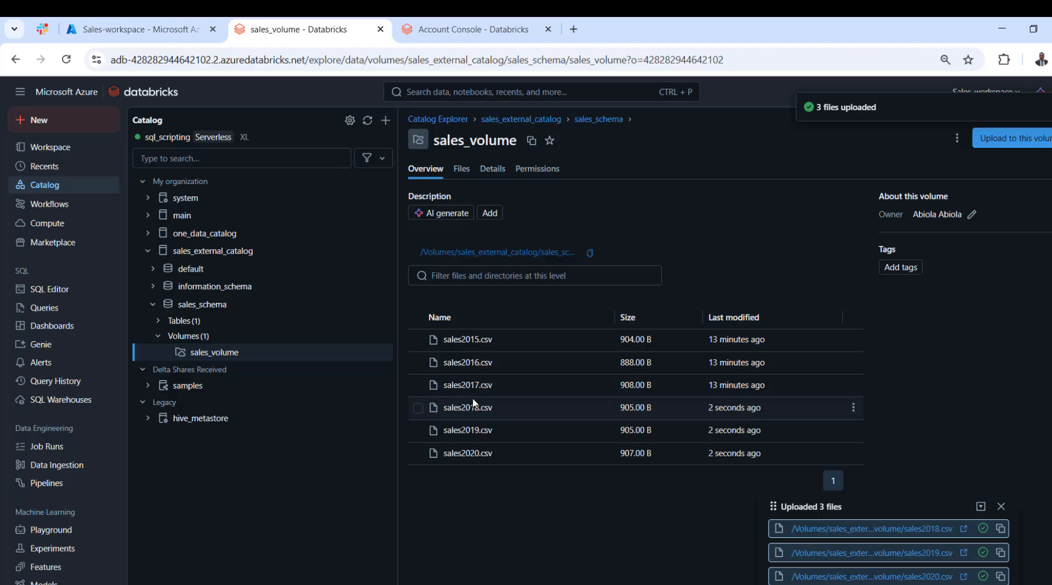
Check the COPY INTO query's every-minute schedule and open the details of its latest run.
{"action": "left_click", "coordinate": [42, 296]}
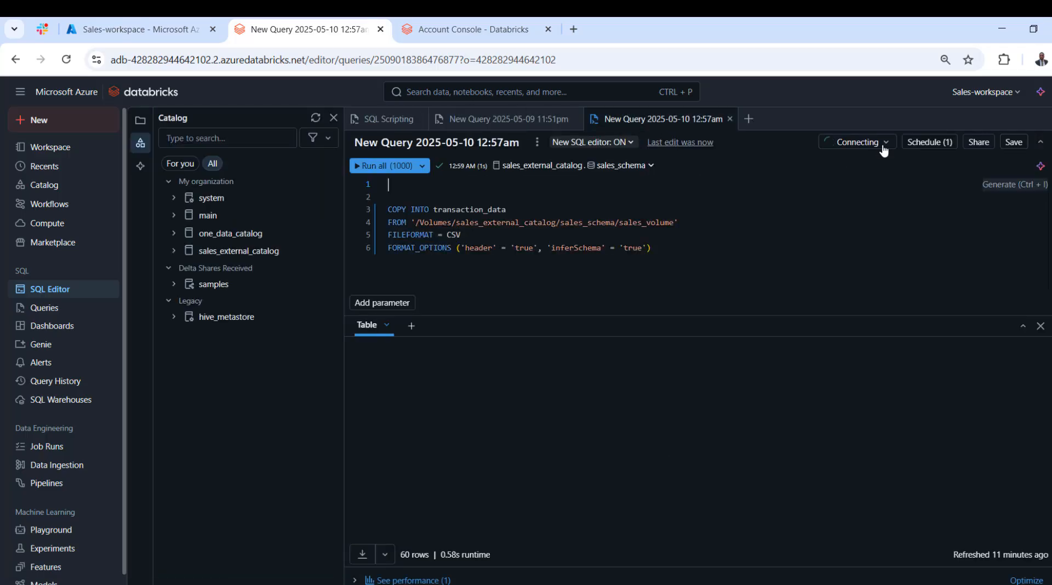
{"action": "left_click", "coordinate": [934, 144]}
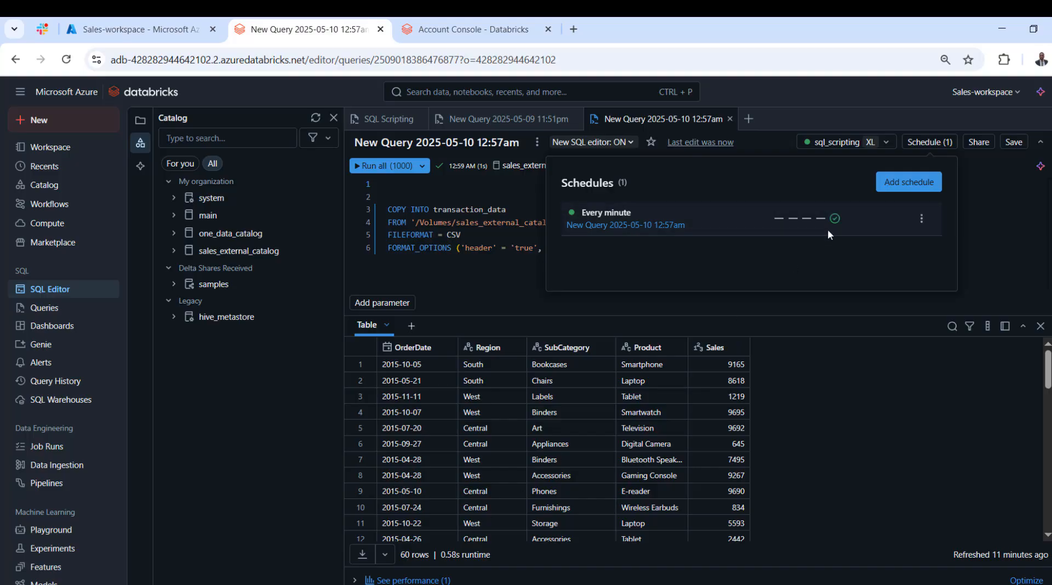
{"action": "mouse_move", "coordinate": [835, 221]}
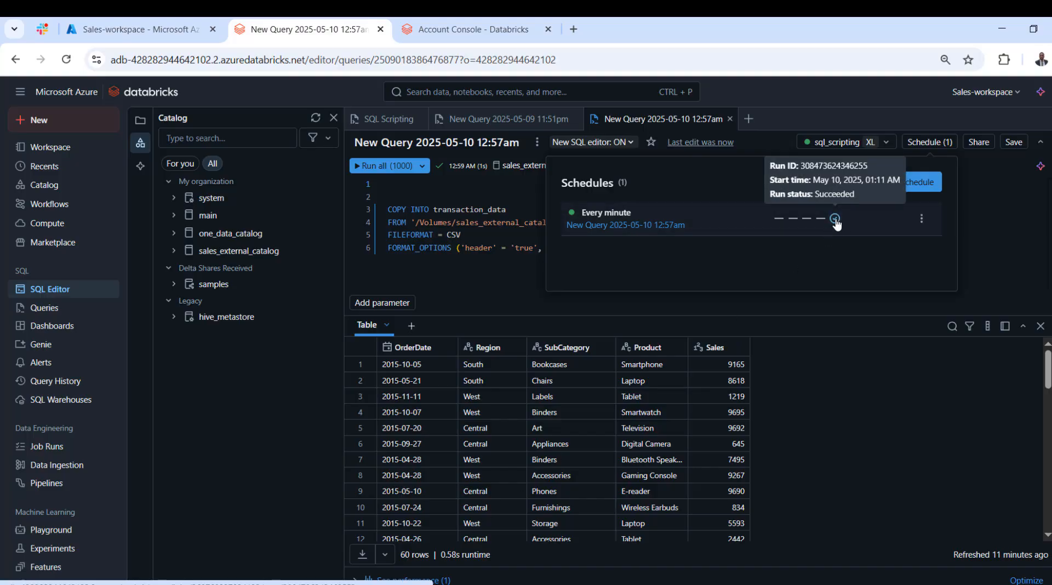
{"action": "left_click", "coordinate": [835, 219]}
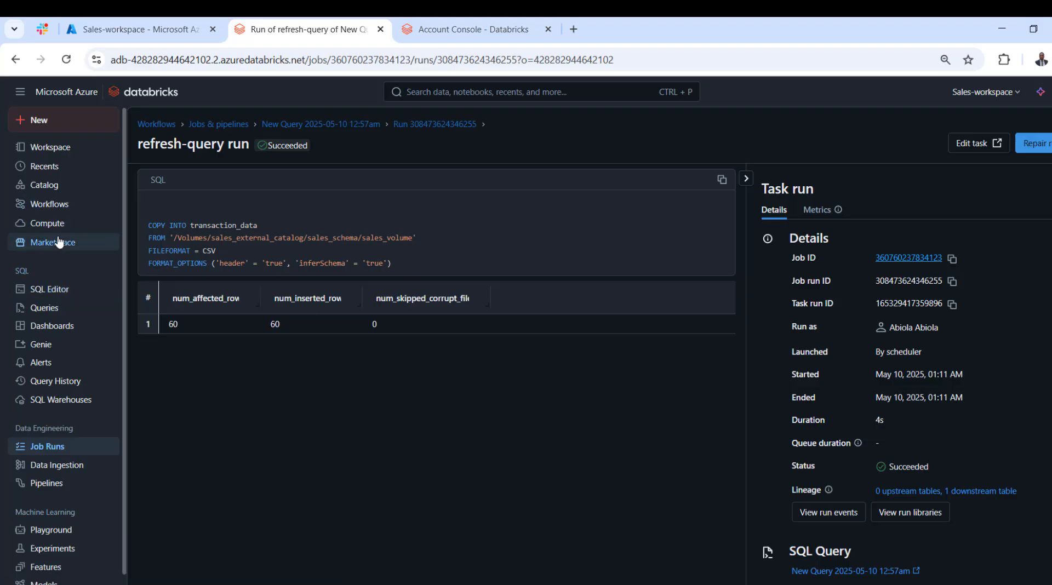
View the sample data of the transaction_data table in sales_external_catalog's sales_schema.
{"action": "left_click", "coordinate": [46, 188]}
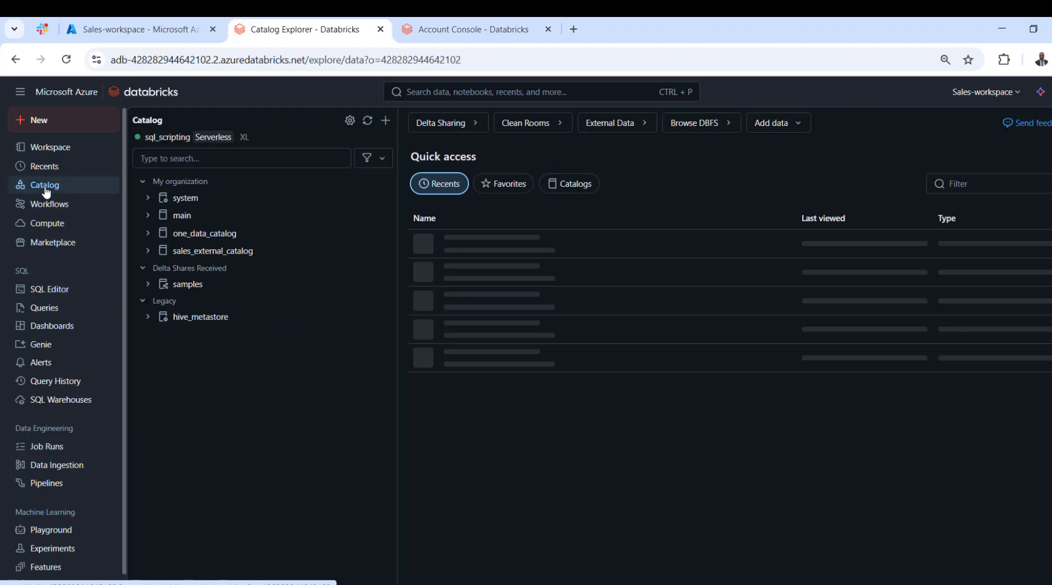
{"action": "left_click", "coordinate": [148, 251]}
{"action": "left_click", "coordinate": [154, 304]}
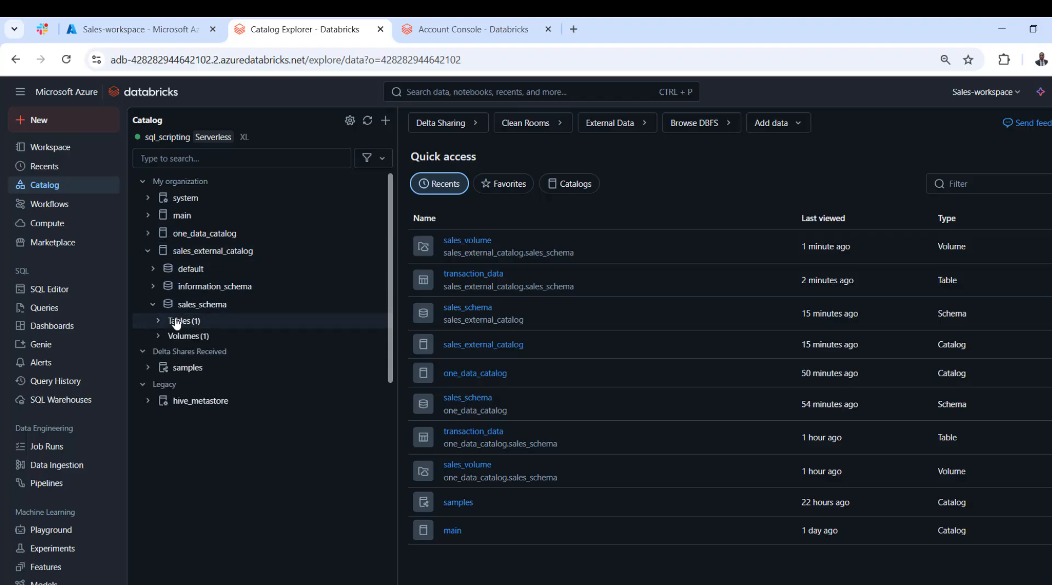
{"action": "left_click", "coordinate": [158, 321]}
{"action": "left_click", "coordinate": [202, 339]}
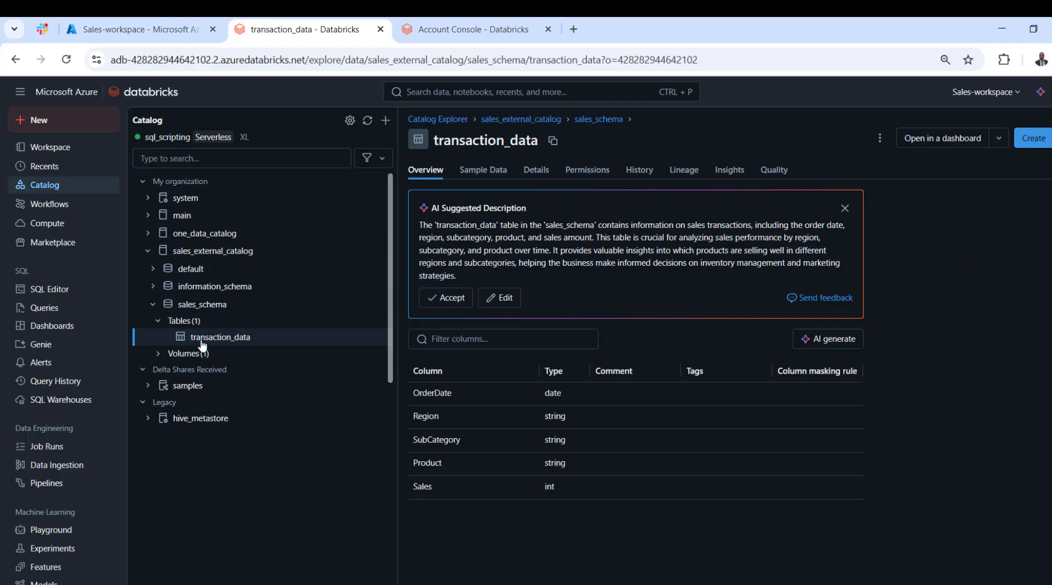
{"action": "left_click", "coordinate": [475, 171]}
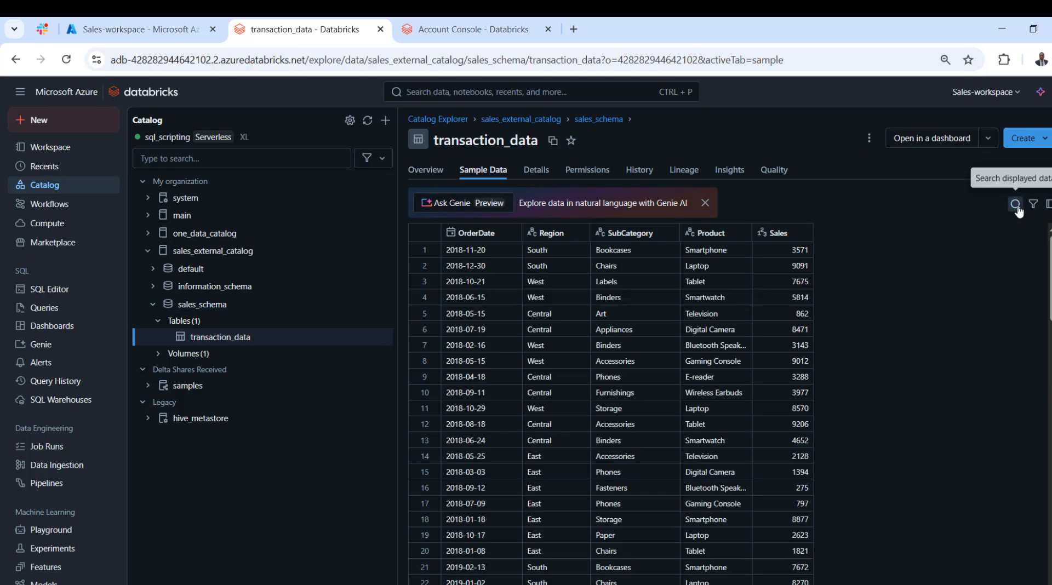
Search the transaction_data sample rows for 2018 and for 2020, and look through the order dates.
{"action": "left_click", "coordinate": [1015, 207]}
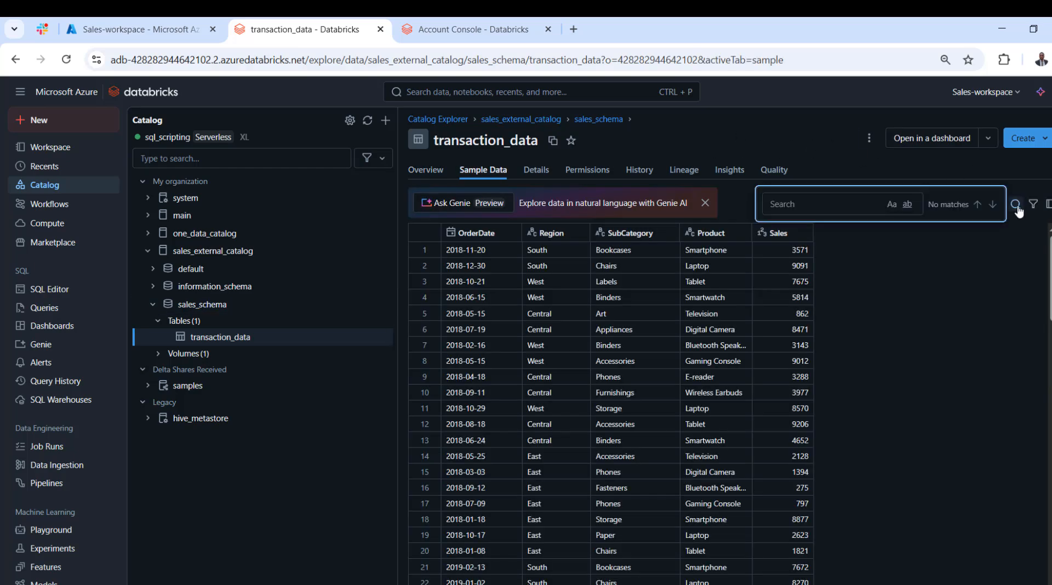
{"action": "left_click", "coordinate": [877, 208]}
{"action": "type", "text": "2018"}
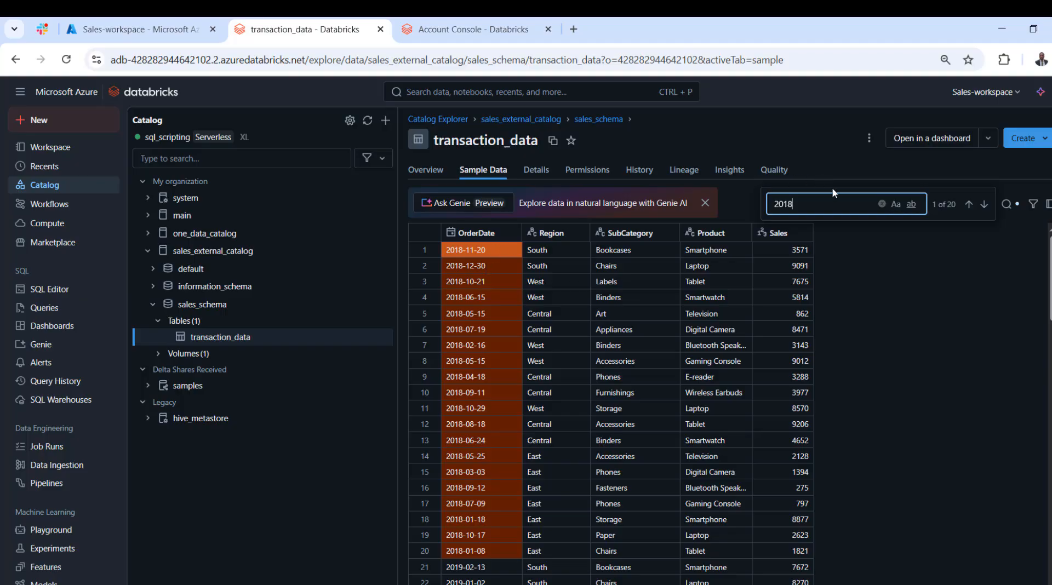
{"action": "key", "text": "BackSpace"}
{"action": "key", "text": "BackSpace"}
{"action": "key", "text": "BackSpace"}
{"action": "key", "text": "BackSpace"}
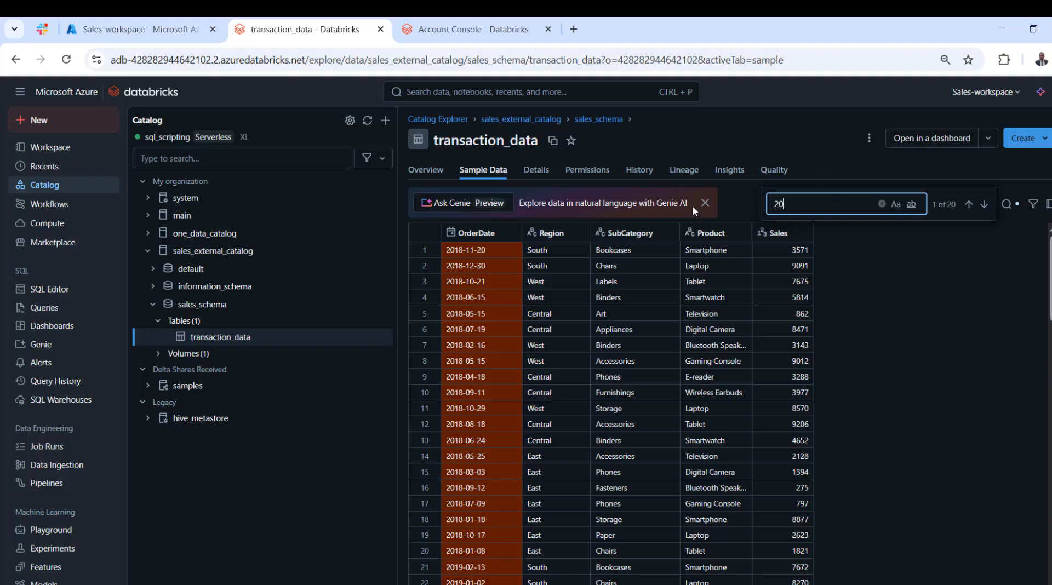
{"action": "type", "text": "2020"}
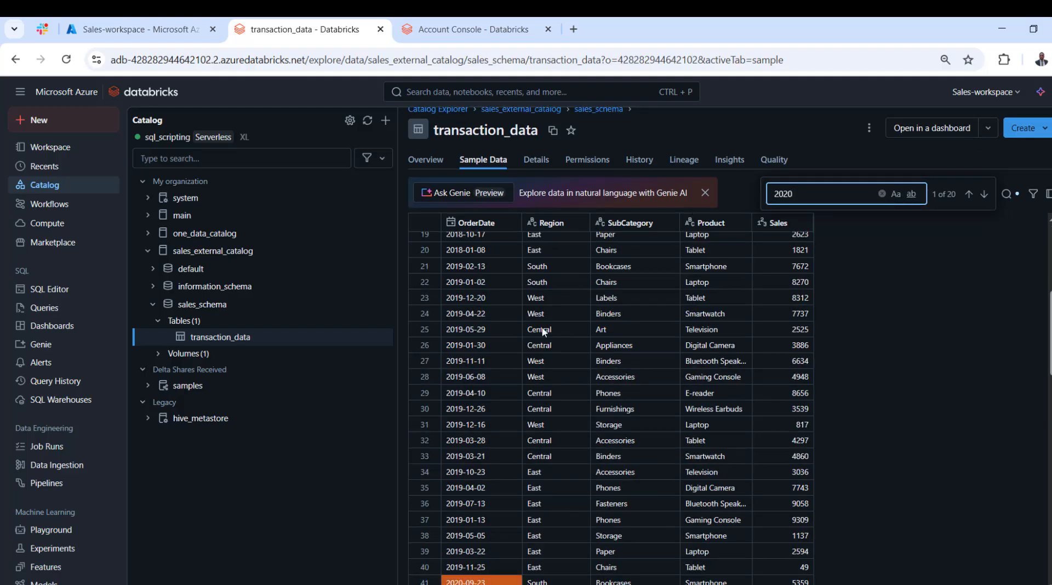
{"action": "left_click_drag", "start_coordinate": [1050, 338], "coordinate": [1050, 470]}
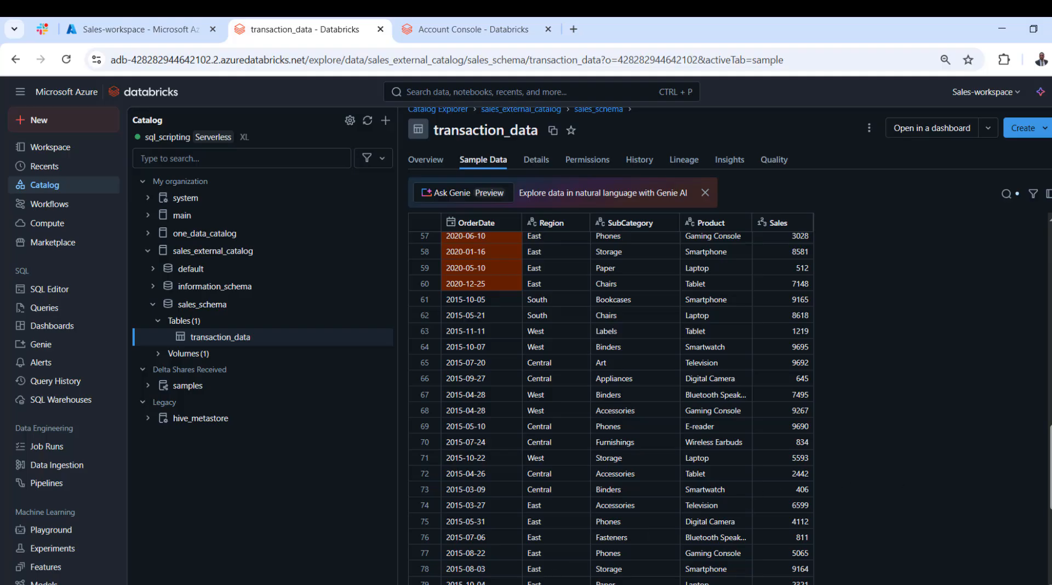
Switch to the AWS Databricks workspace and open the shared transaction_data table in sales_external_catalog2's sales_schema.
{"action": "left_click", "coordinate": [482, 574]}
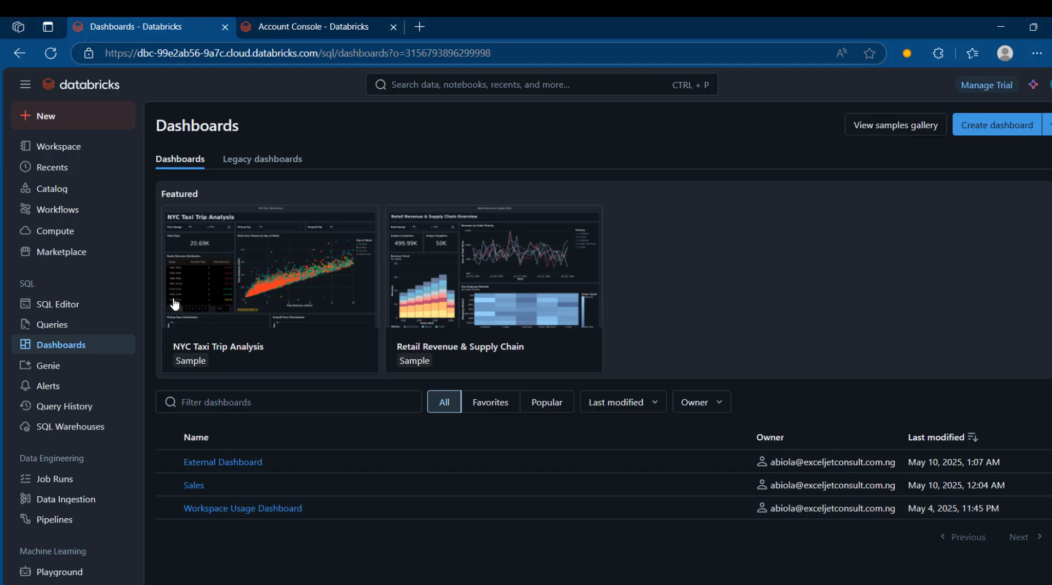
{"action": "left_click", "coordinate": [64, 194]}
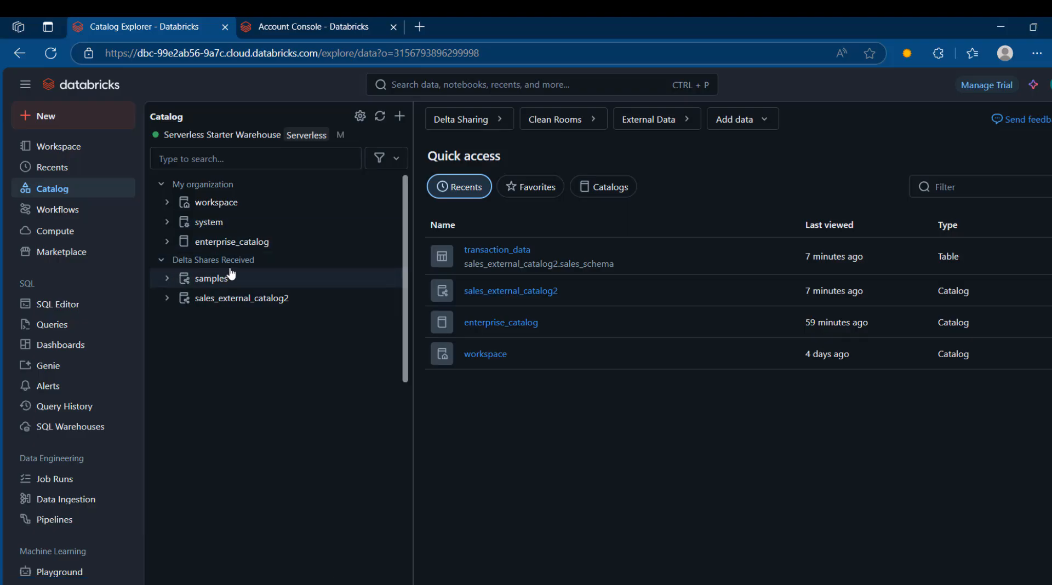
{"action": "left_click", "coordinate": [248, 300]}
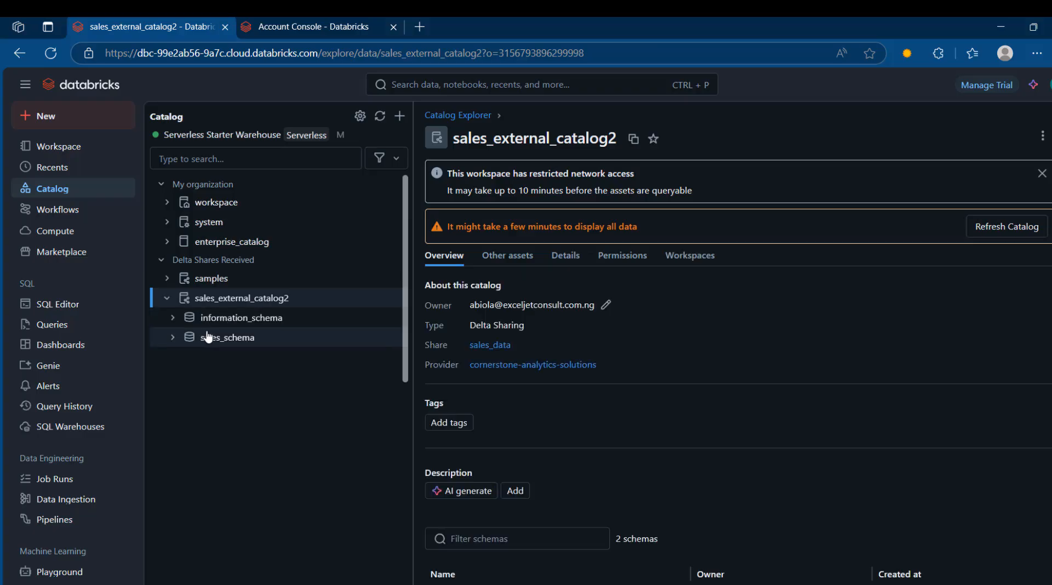
{"action": "left_click", "coordinate": [207, 337]}
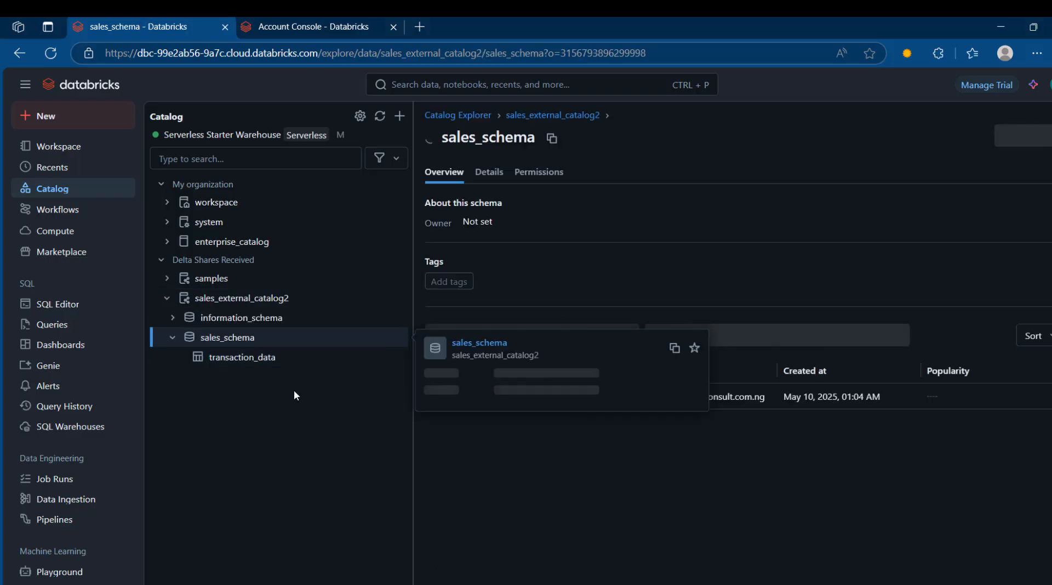
{"action": "left_click", "coordinate": [242, 360]}
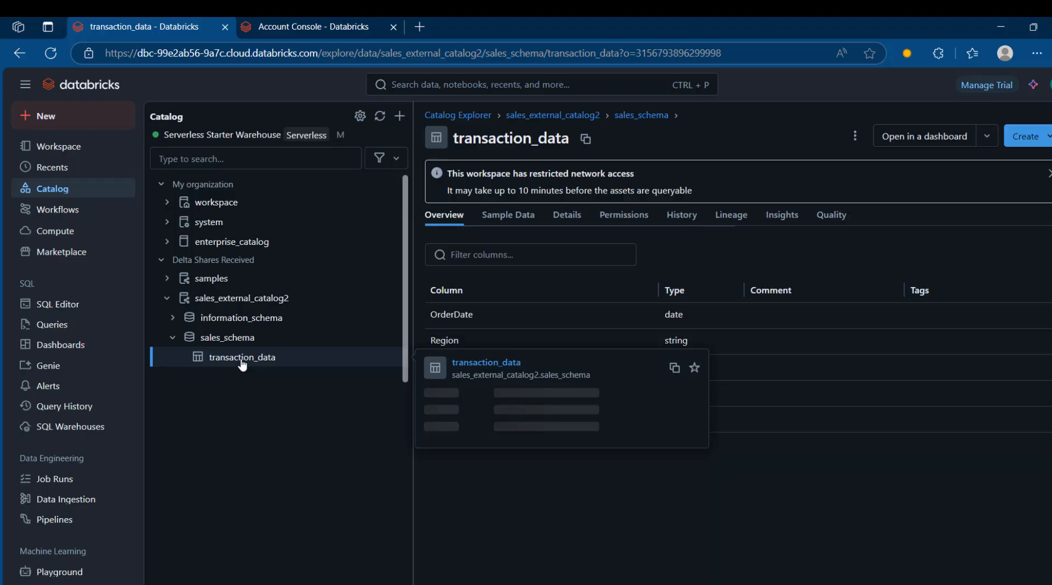
Search the shared transaction_data table's sample rows for 2018 and for 2020, and look through the order dates.
{"action": "left_click", "coordinate": [501, 216]}
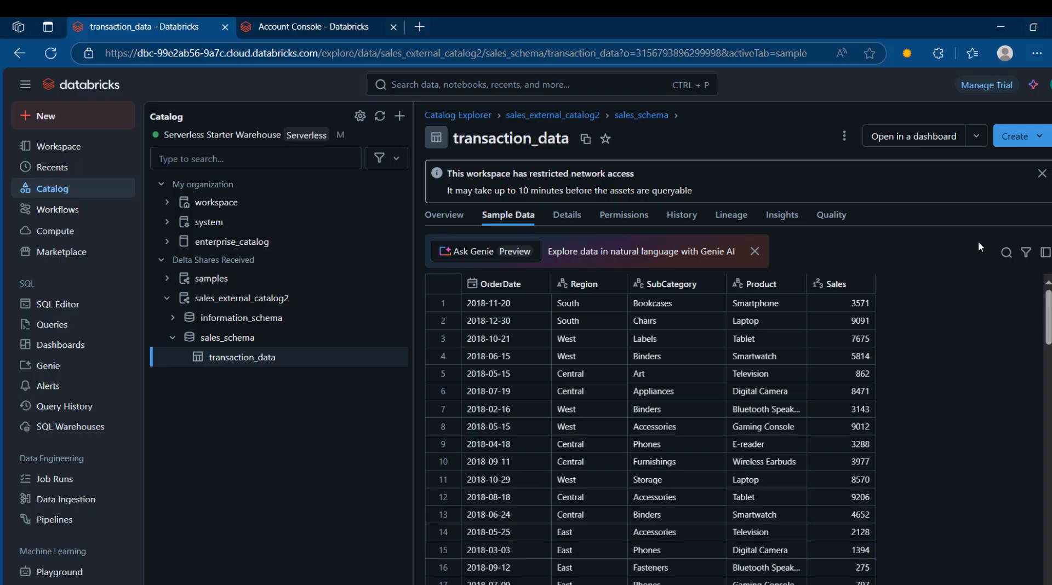
{"action": "left_click", "coordinate": [1005, 253]}
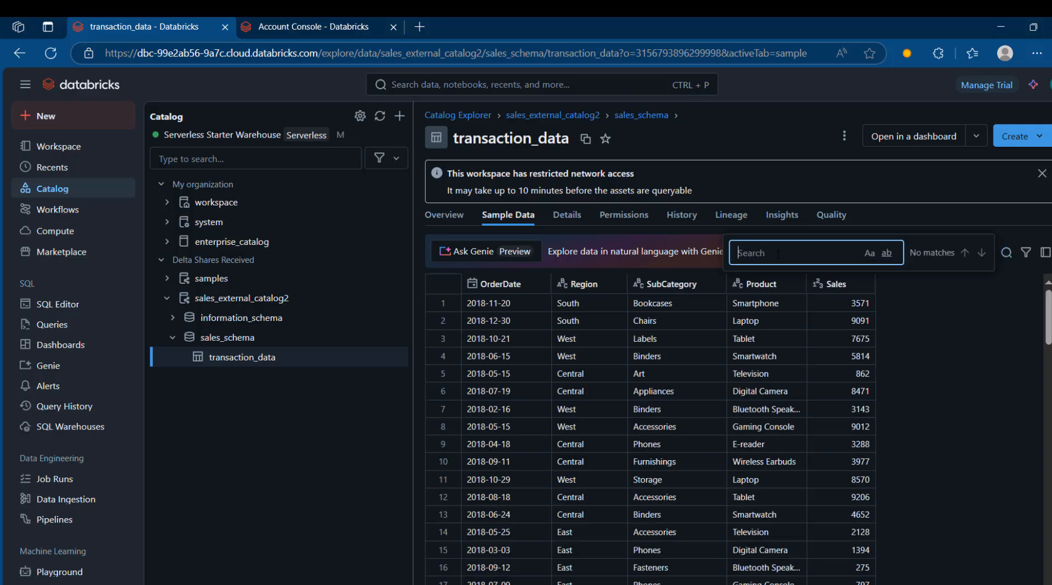
{"action": "type", "text": "2018"}
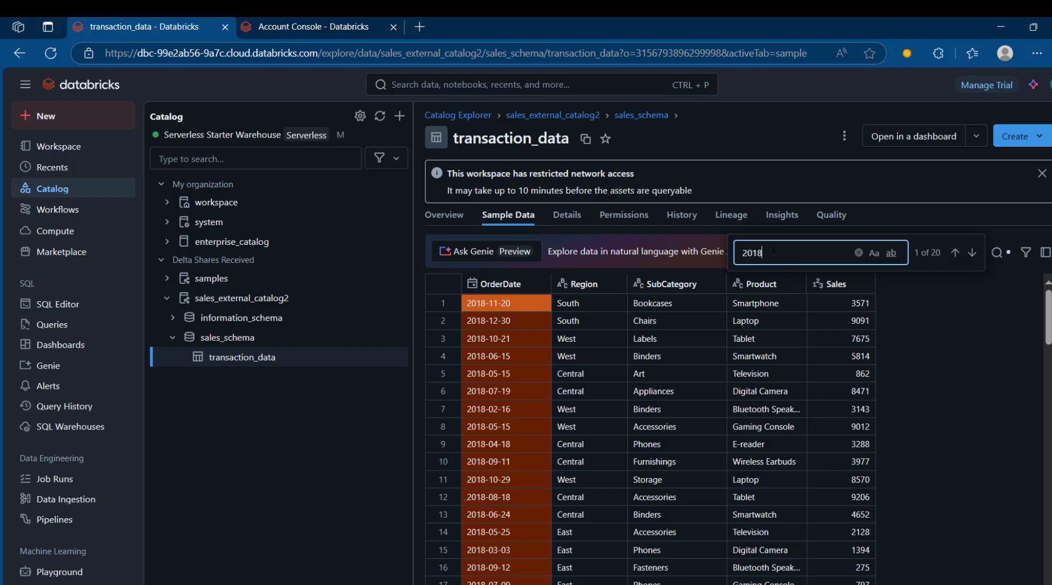
{"action": "key", "text": "BackSpace"}
{"action": "key", "text": "BackSpace"}
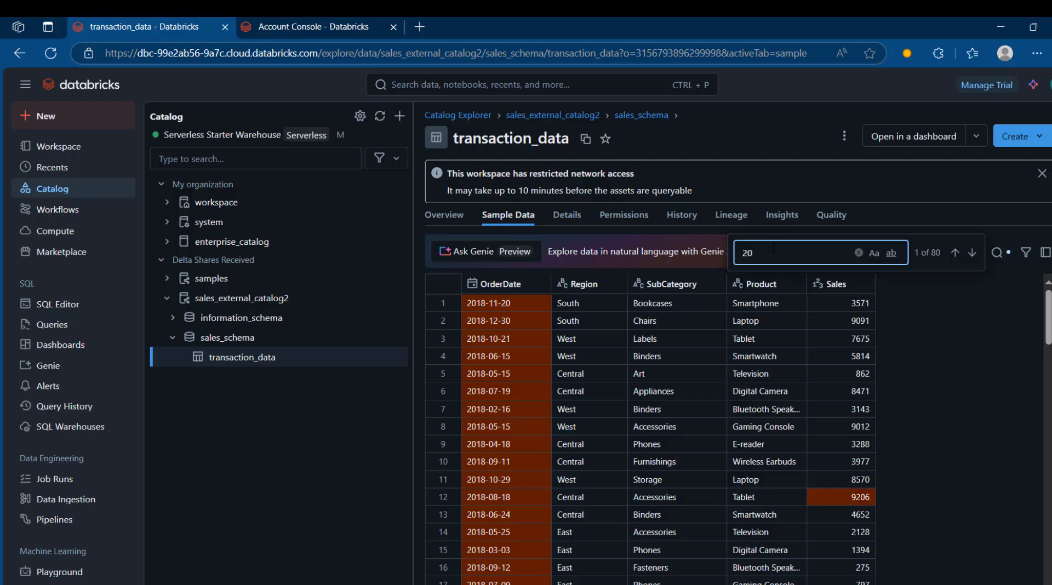
{"action": "type", "text": "20"}
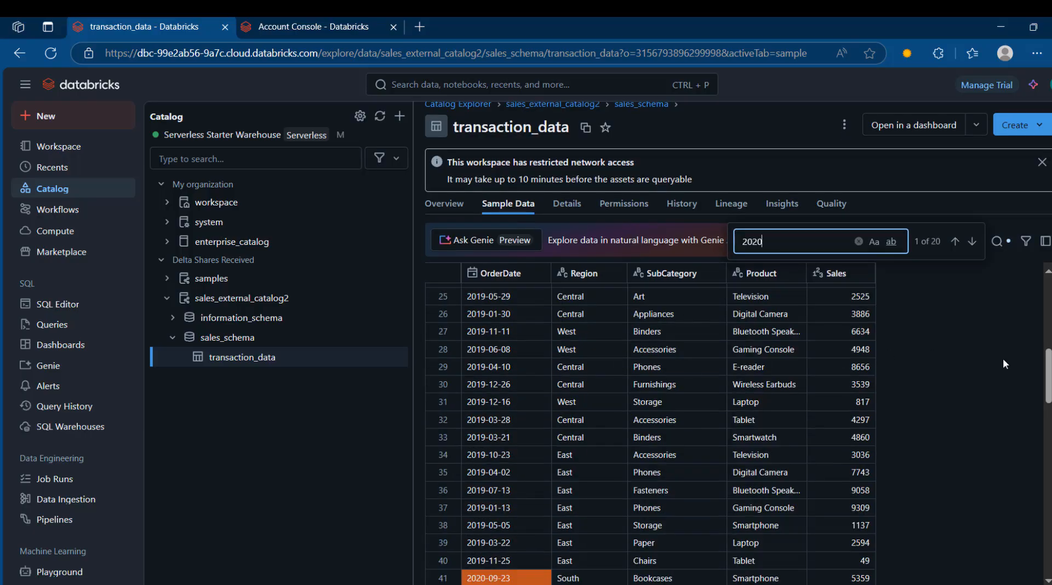
{"action": "left_click_drag", "start_coordinate": [1047, 378], "coordinate": [1046, 340]}
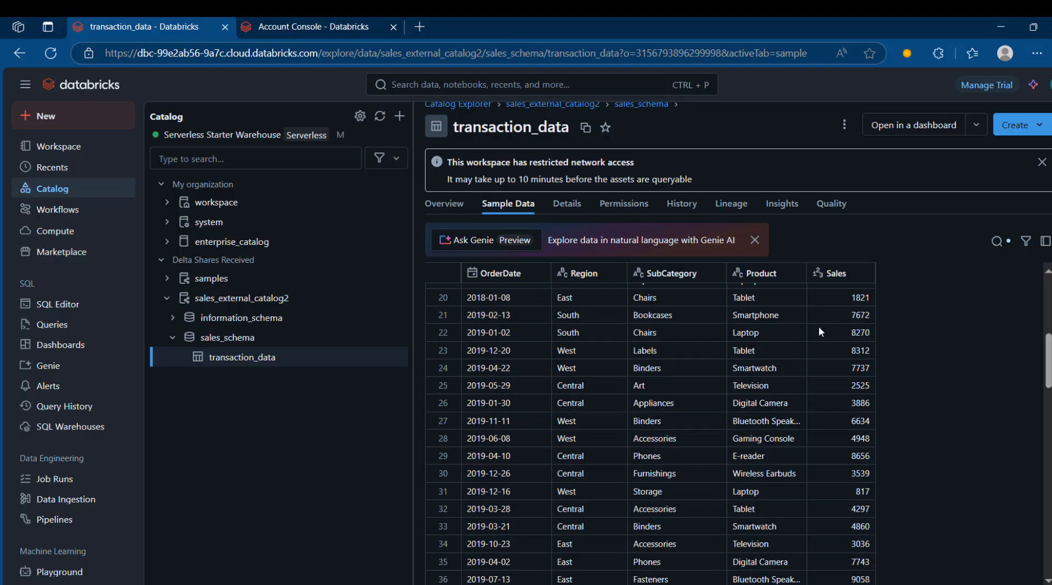
Open the External Dashboard, refresh its data and look through the Total sales per year table.
{"action": "left_click", "coordinate": [81, 346]}
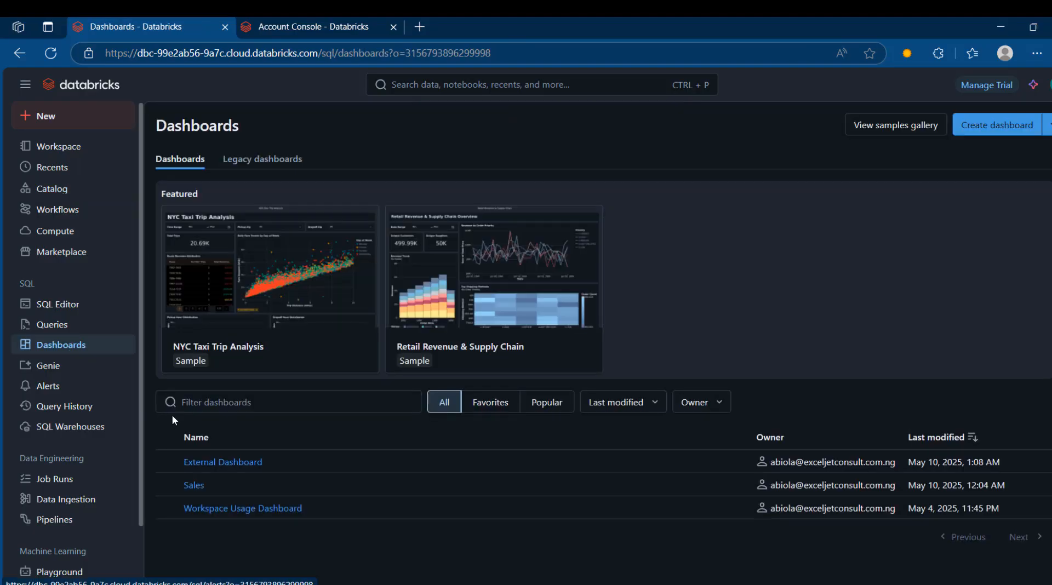
{"action": "left_click", "coordinate": [231, 463]}
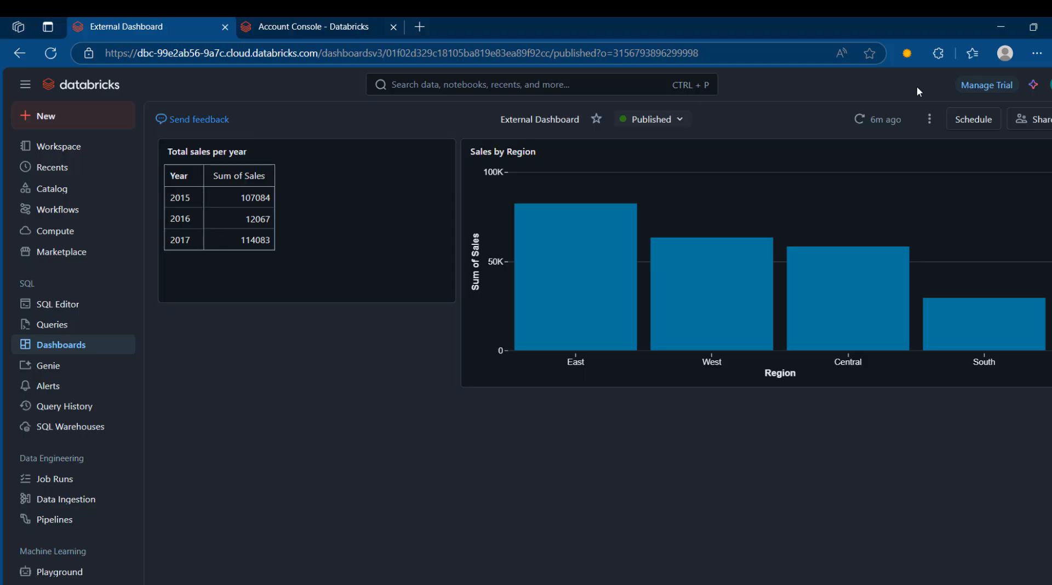
{"action": "left_click", "coordinate": [888, 121]}
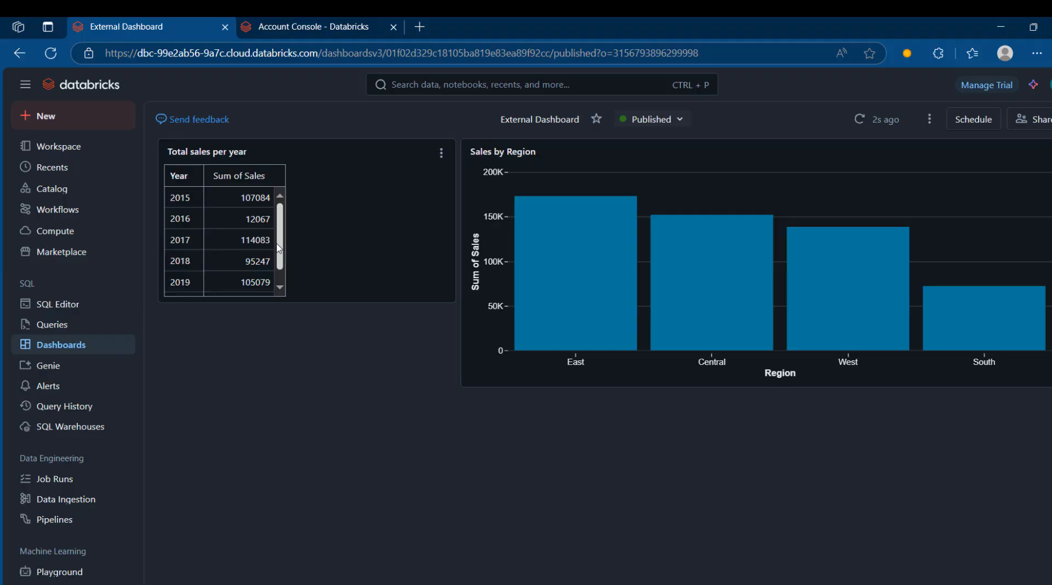
{"action": "scroll", "coordinate": [223, 258], "scroll_direction": "down", "scroll_amount": 1}
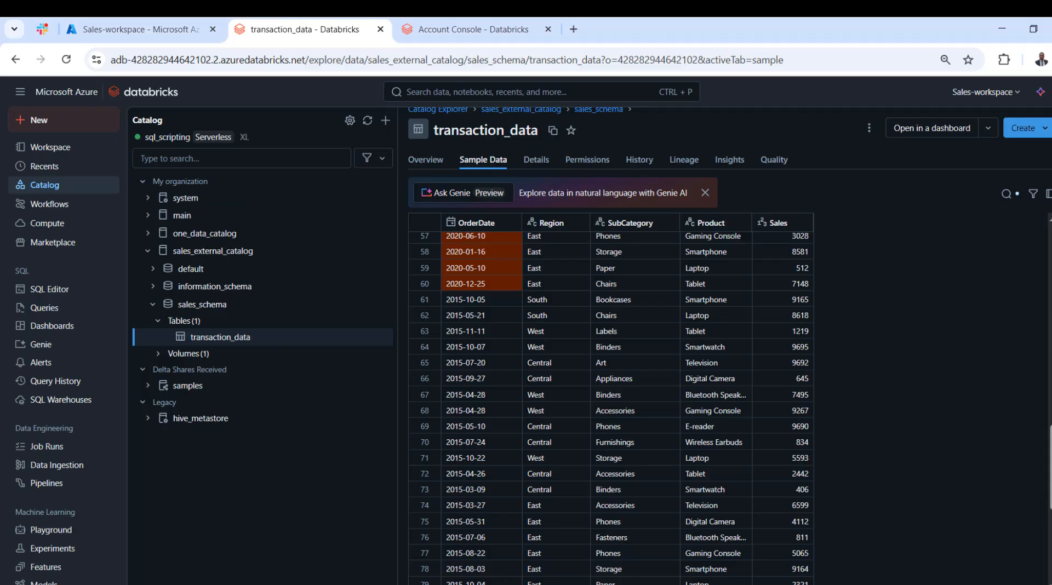
Switch to the Azure Databricks workspace and upload sales2021.csv through sales2025.csv to sales_volume in sales_external_catalog's sales_schema.
{"action": "left_click", "coordinate": [189, 354]}
{"action": "left_click", "coordinate": [189, 370]}
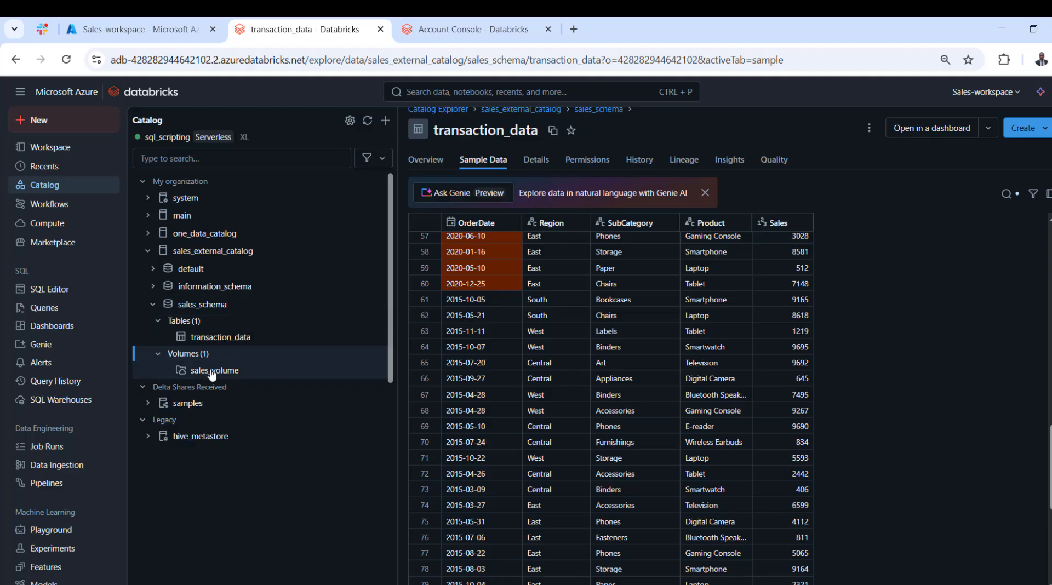
{"action": "left_click", "coordinate": [1029, 136]}
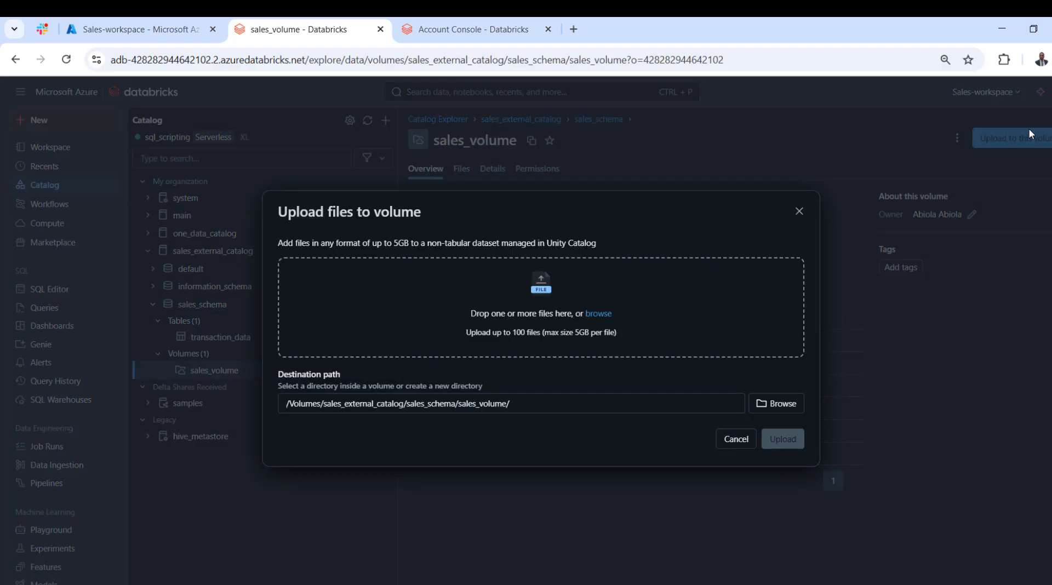
{"action": "left_click", "coordinate": [600, 318]}
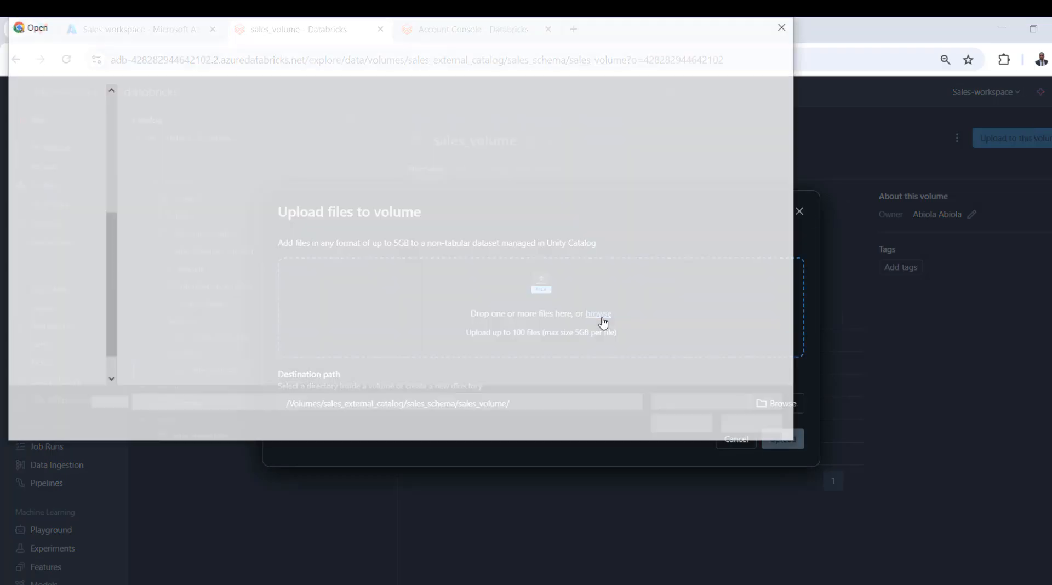
{"action": "left_click", "coordinate": [185, 266]}
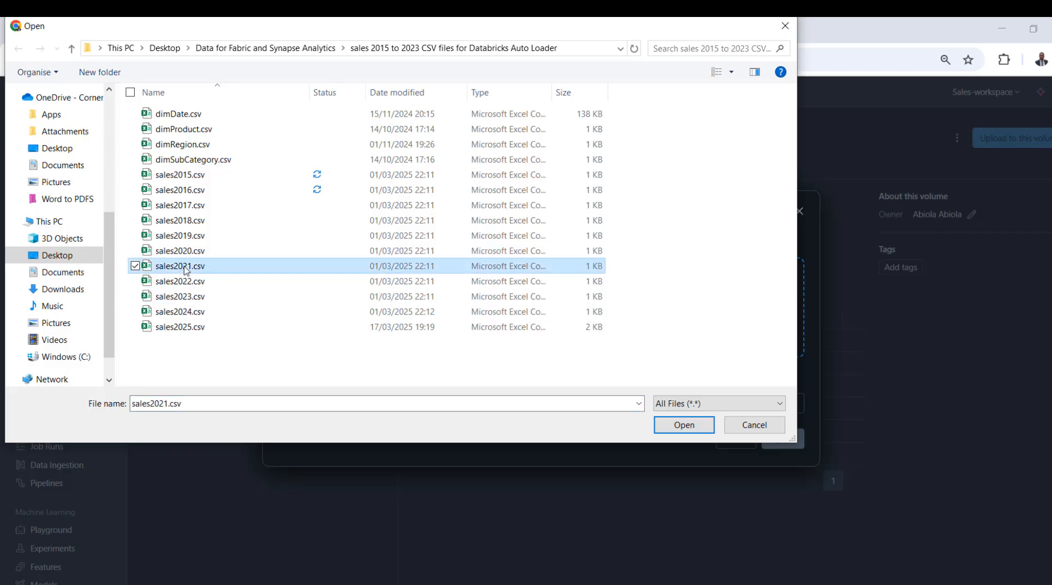
{"action": "key", "text": "shift+Down"}
{"action": "key", "text": "shift+Down"}
{"action": "key", "text": "shift+Down"}
{"action": "key", "text": "shift+Down"}
{"action": "key", "text": "Return"}
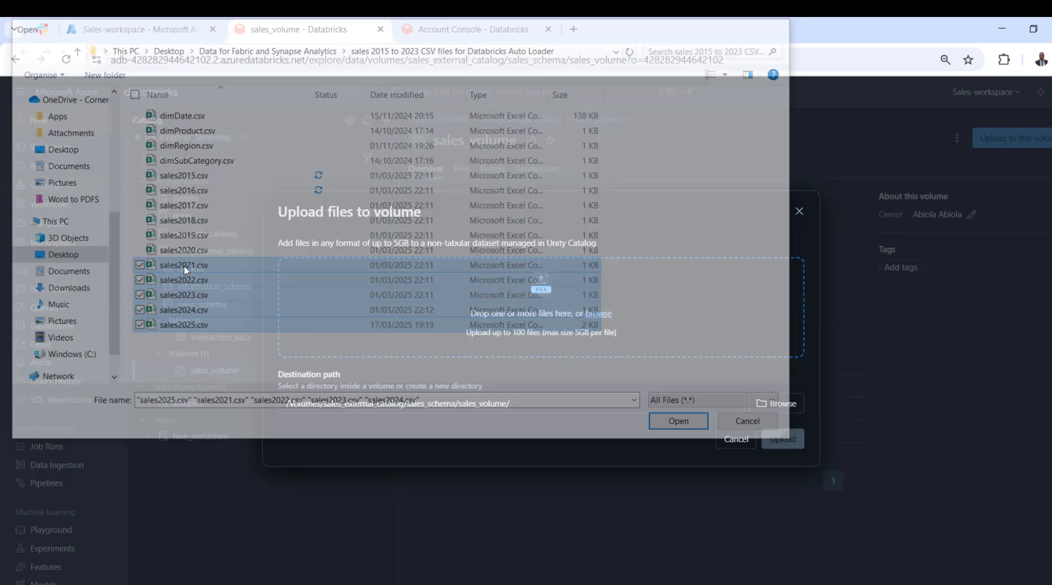
{"action": "left_click", "coordinate": [783, 455]}
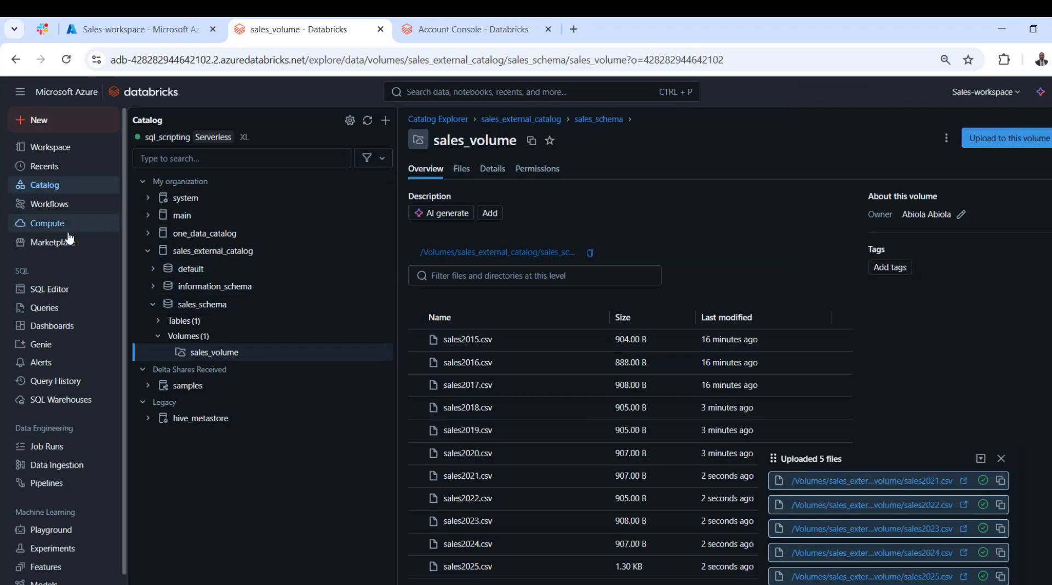
Reopen the COPY INTO query in the SQL editor and view the details of its latest scheduled run.
{"action": "left_click", "coordinate": [65, 294]}
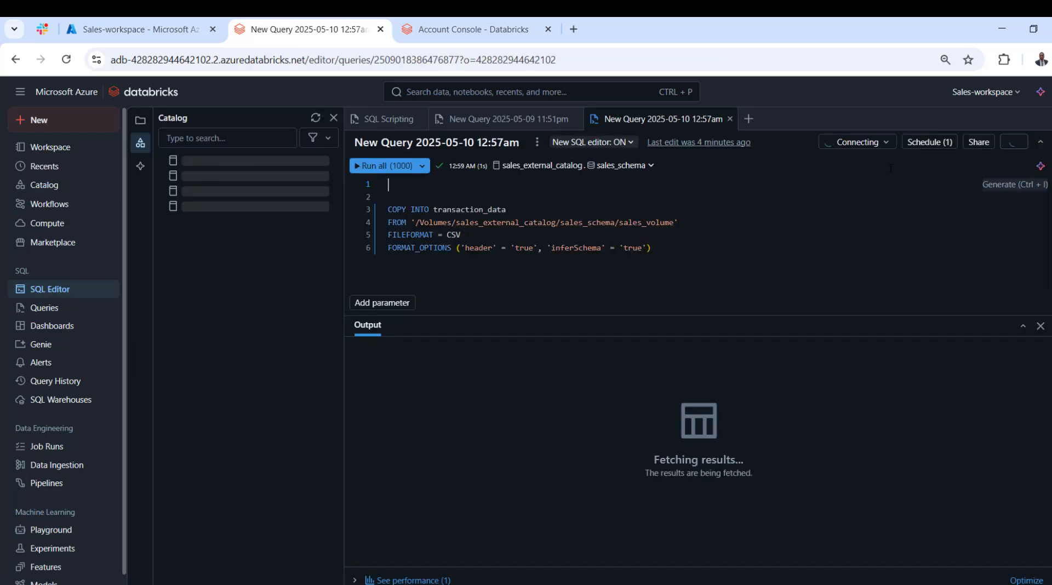
{"action": "left_click", "coordinate": [948, 143]}
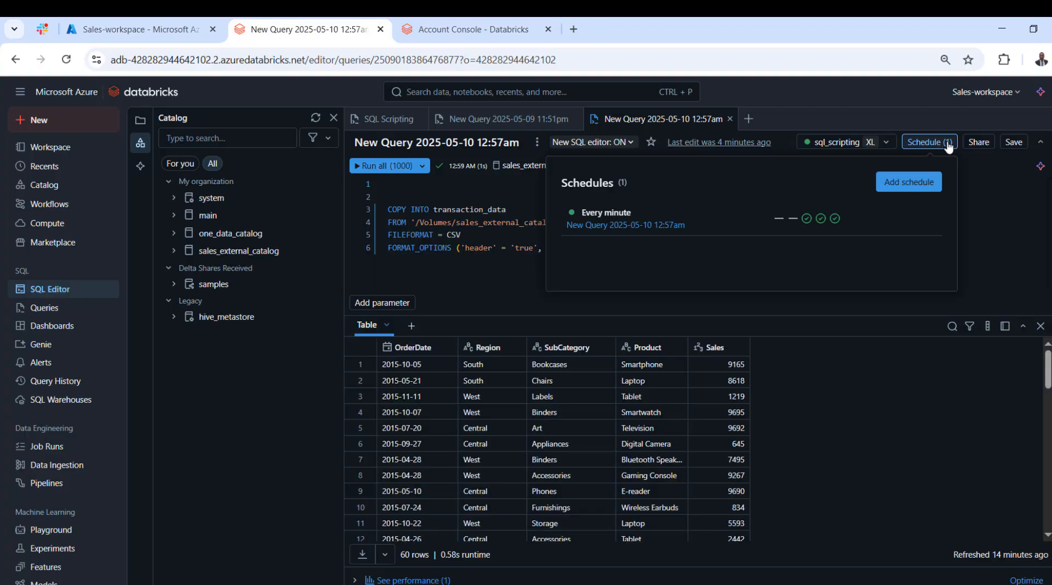
{"action": "mouse_move", "coordinate": [834, 220]}
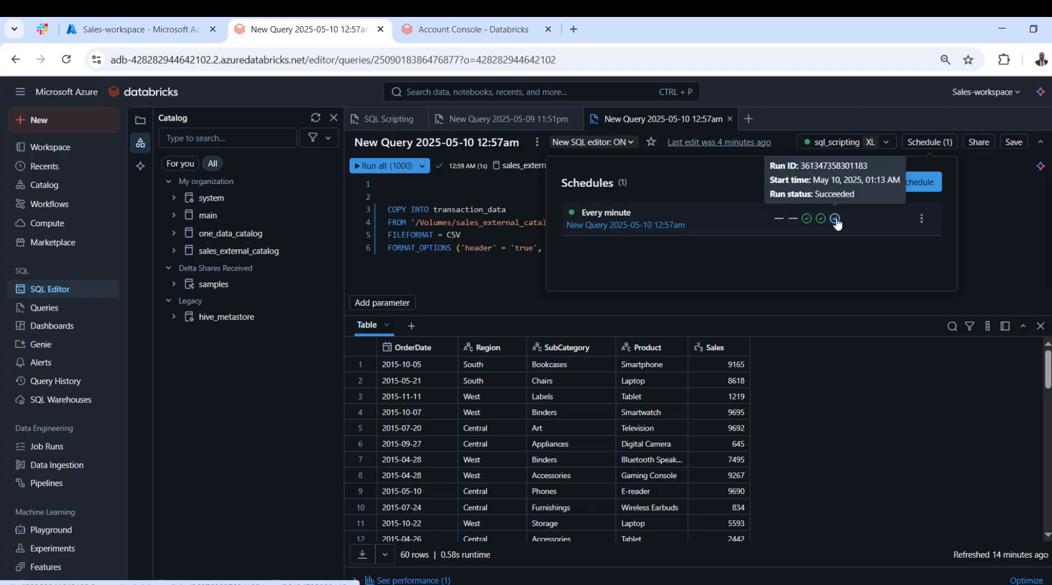
{"action": "left_click", "coordinate": [835, 219]}
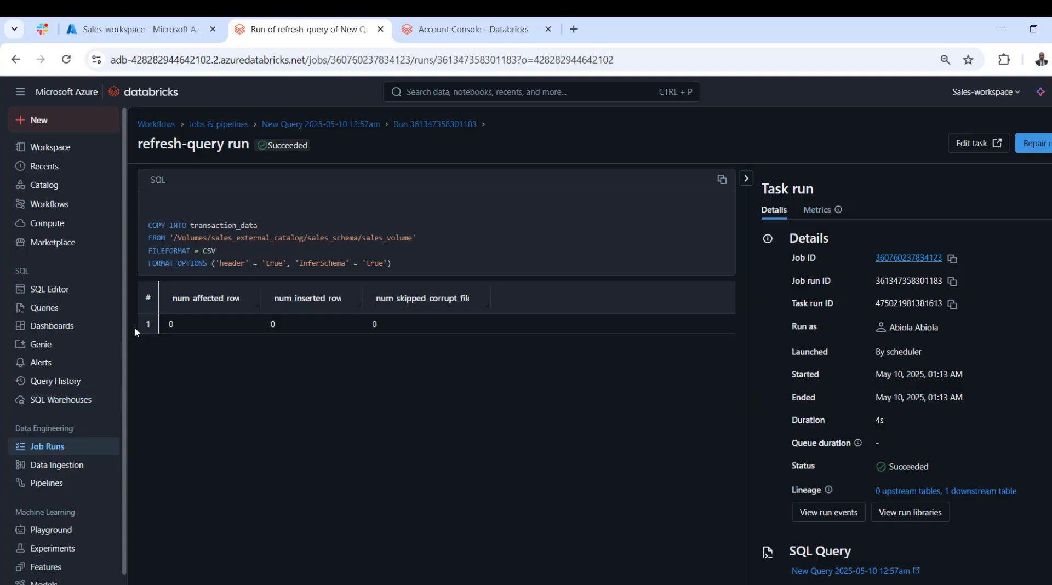
Return to the COPY INTO query's schedule and open the details of the newer 01:14 AM run.
{"action": "left_click", "coordinate": [58, 292]}
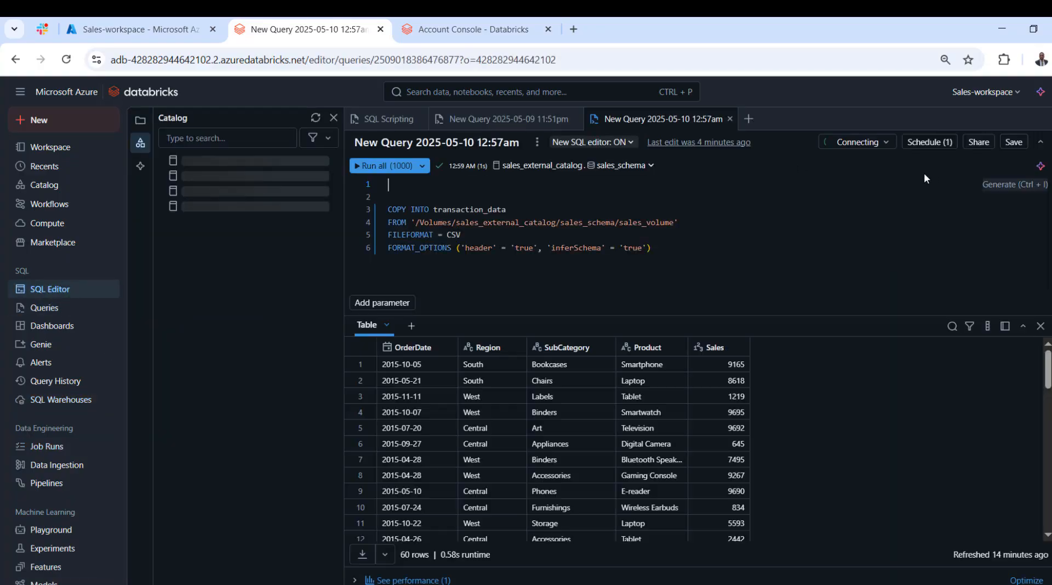
{"action": "left_click", "coordinate": [943, 144]}
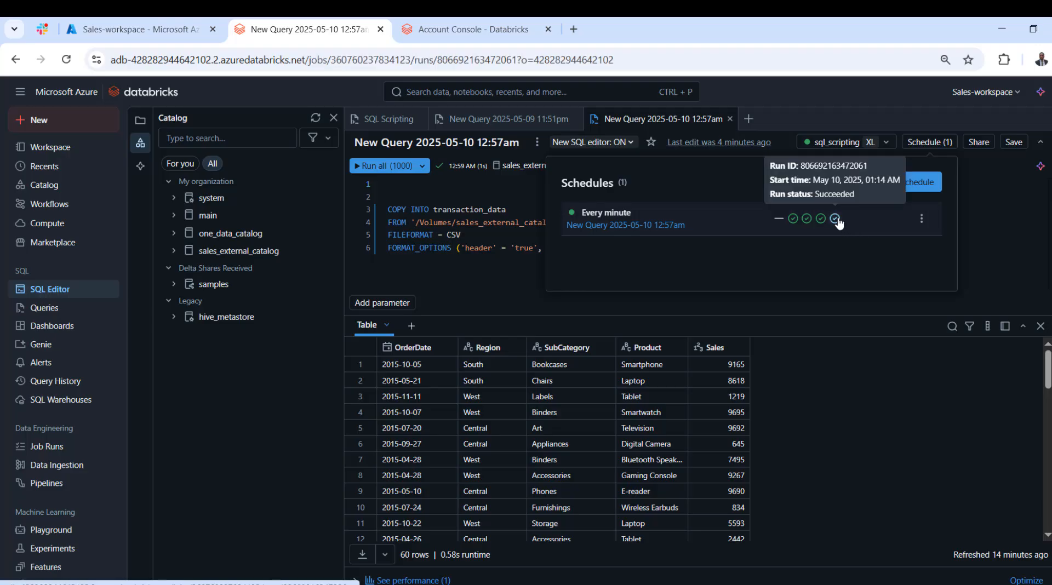
{"action": "left_click", "coordinate": [835, 219]}
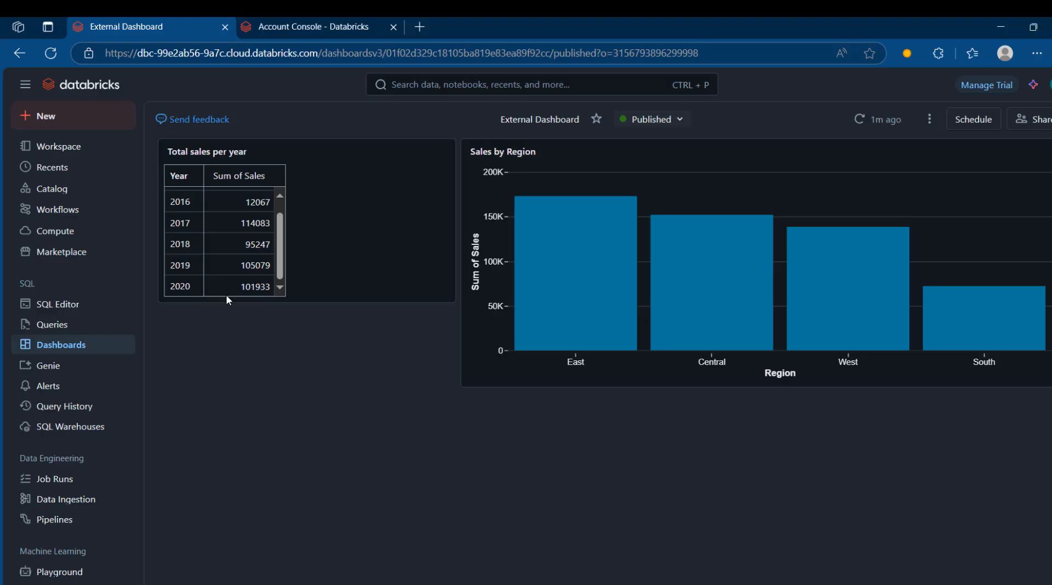
Switch to the AWS Databricks workspace, reopen and refresh the External Dashboard, and examine the yearly totals and the Sales by Region bars.
{"action": "left_click", "coordinate": [40, 190]}
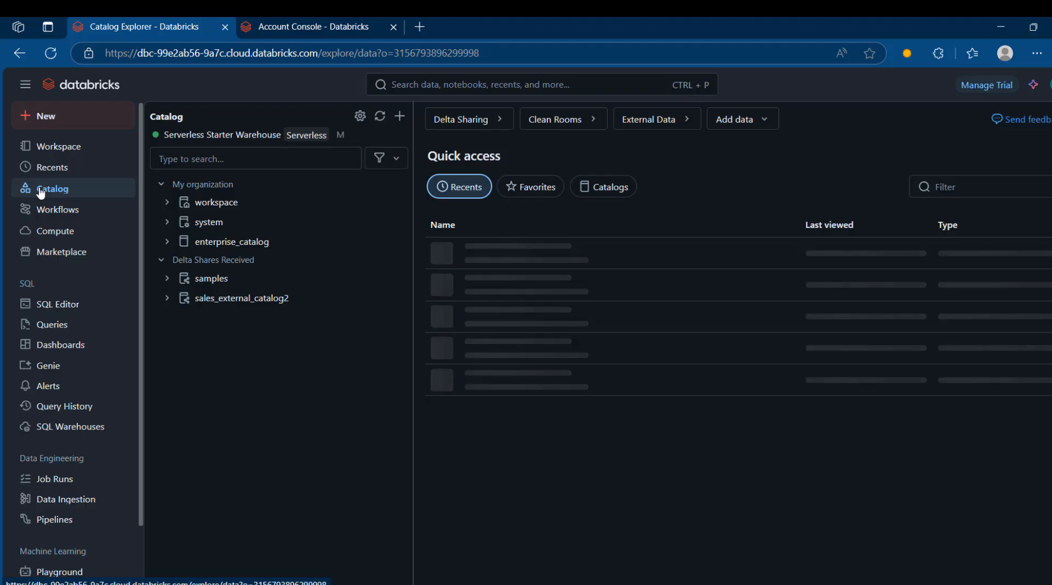
{"action": "left_click", "coordinate": [66, 350]}
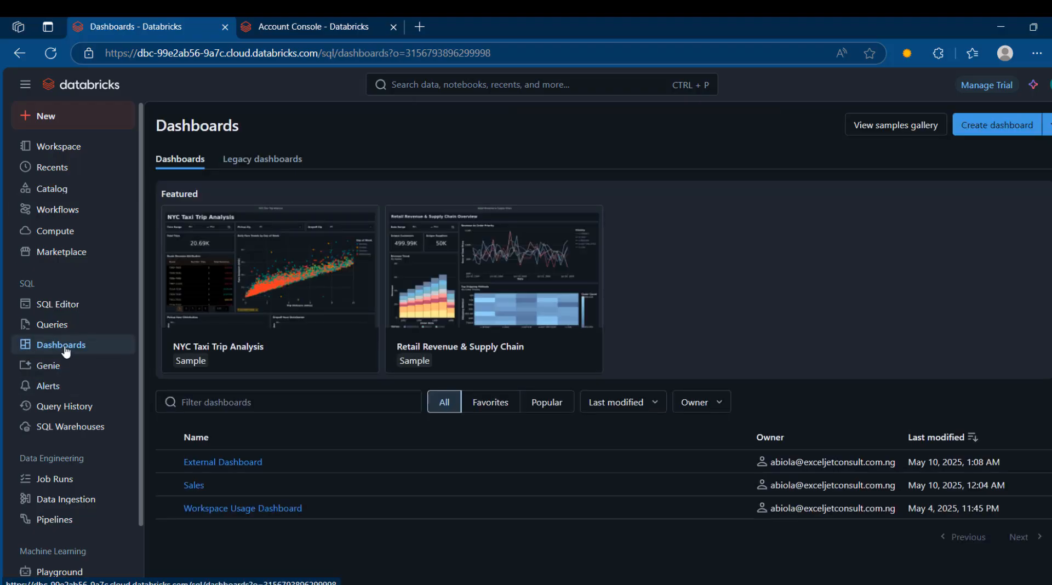
{"action": "left_click", "coordinate": [205, 463]}
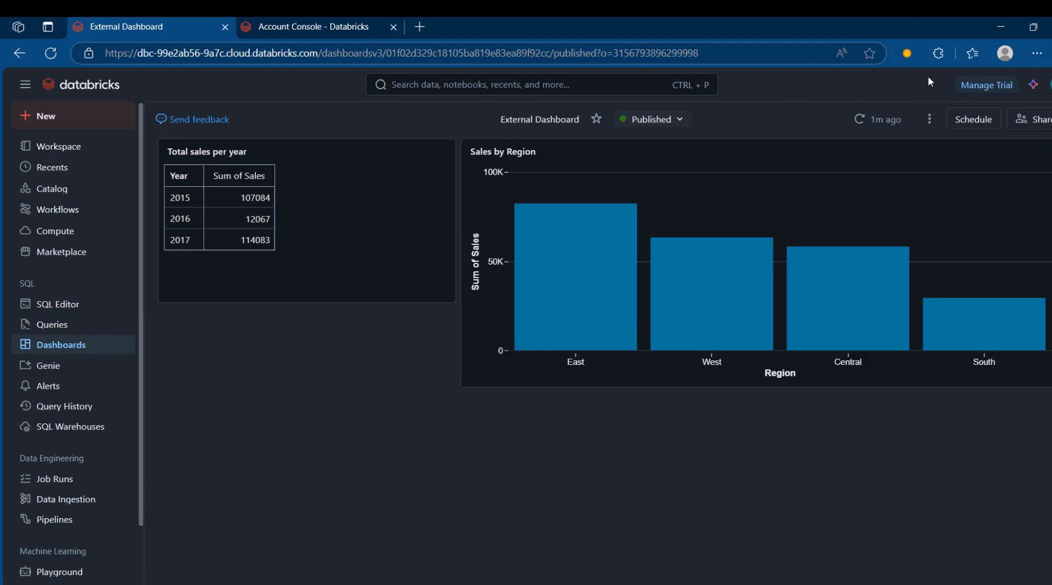
{"action": "left_click", "coordinate": [871, 121]}
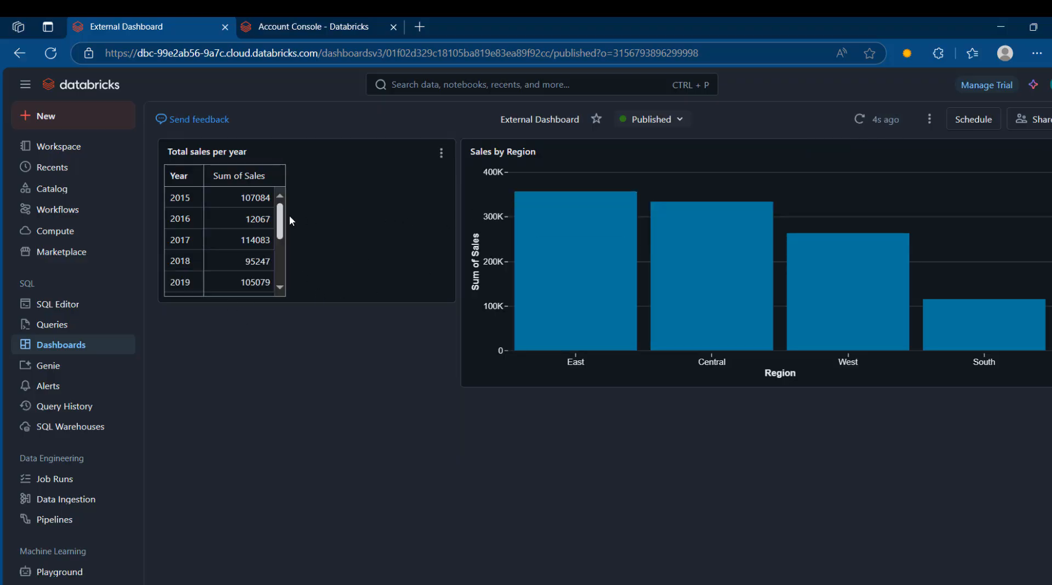
{"action": "left_click_drag", "start_coordinate": [281, 220], "coordinate": [281, 281]}
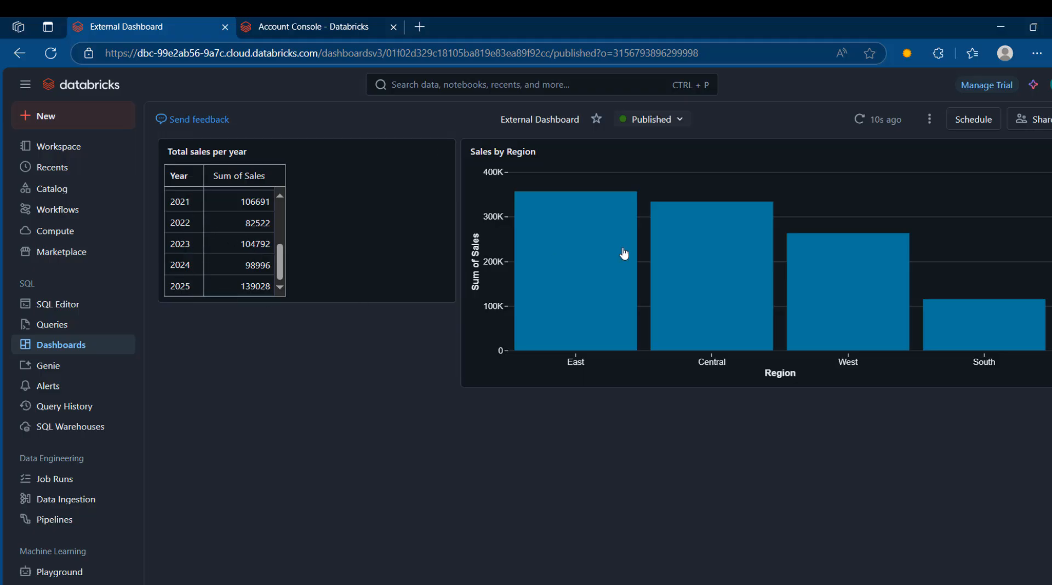
{"action": "mouse_move", "coordinate": [736, 271]}
{"action": "mouse_move", "coordinate": [839, 315]}
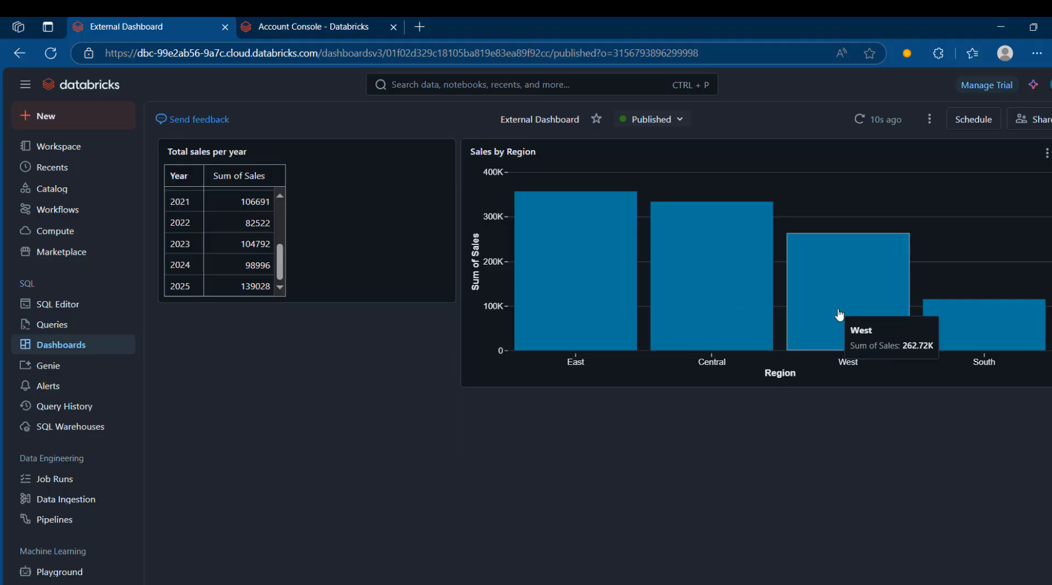